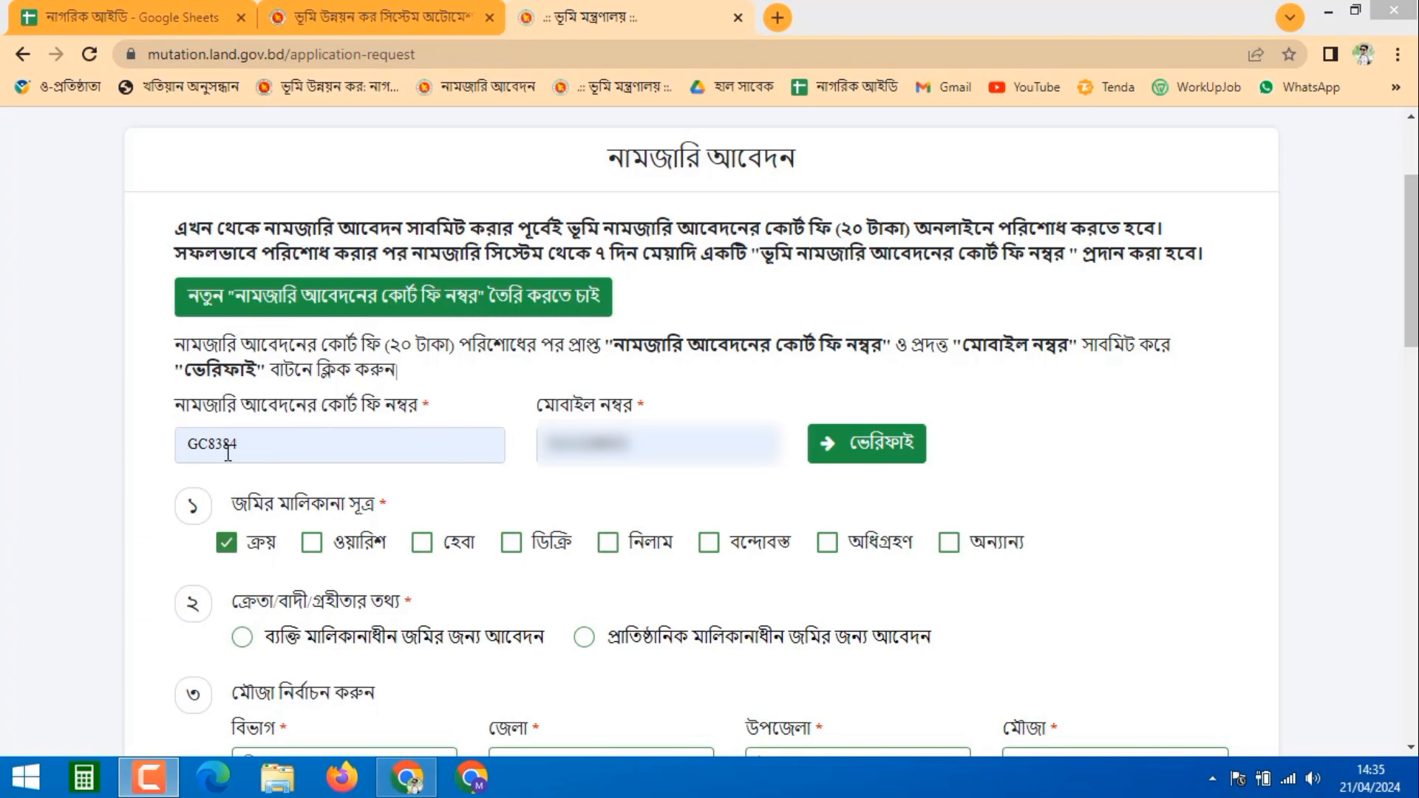
# Step: Verify the entered court-fee payment
pyautogui.moveTo(250, 444); pyautogui.dragTo(175, 443)
pyautogui.moveTo(631, 441); pyautogui.dragTo(549, 442)
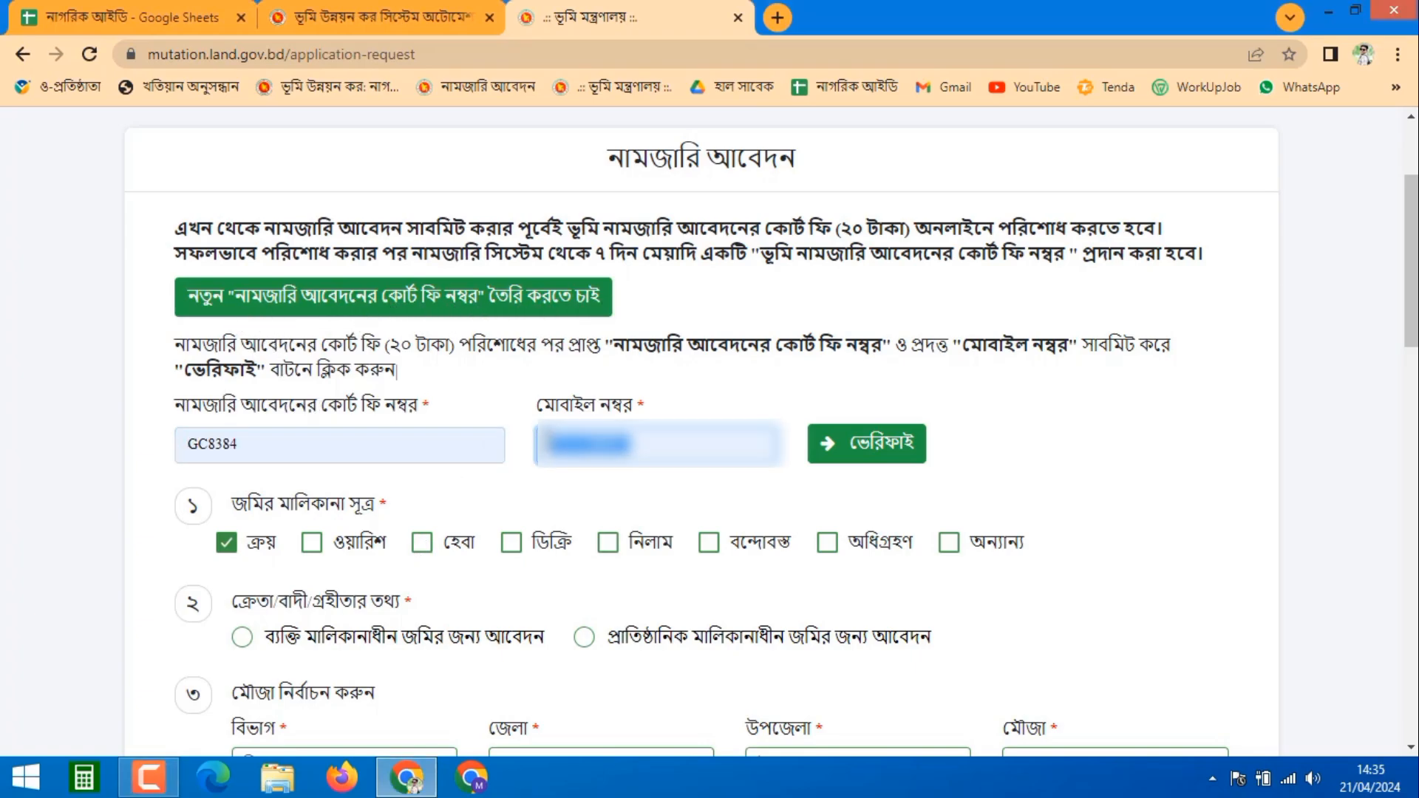
pyautogui.click(857, 458)
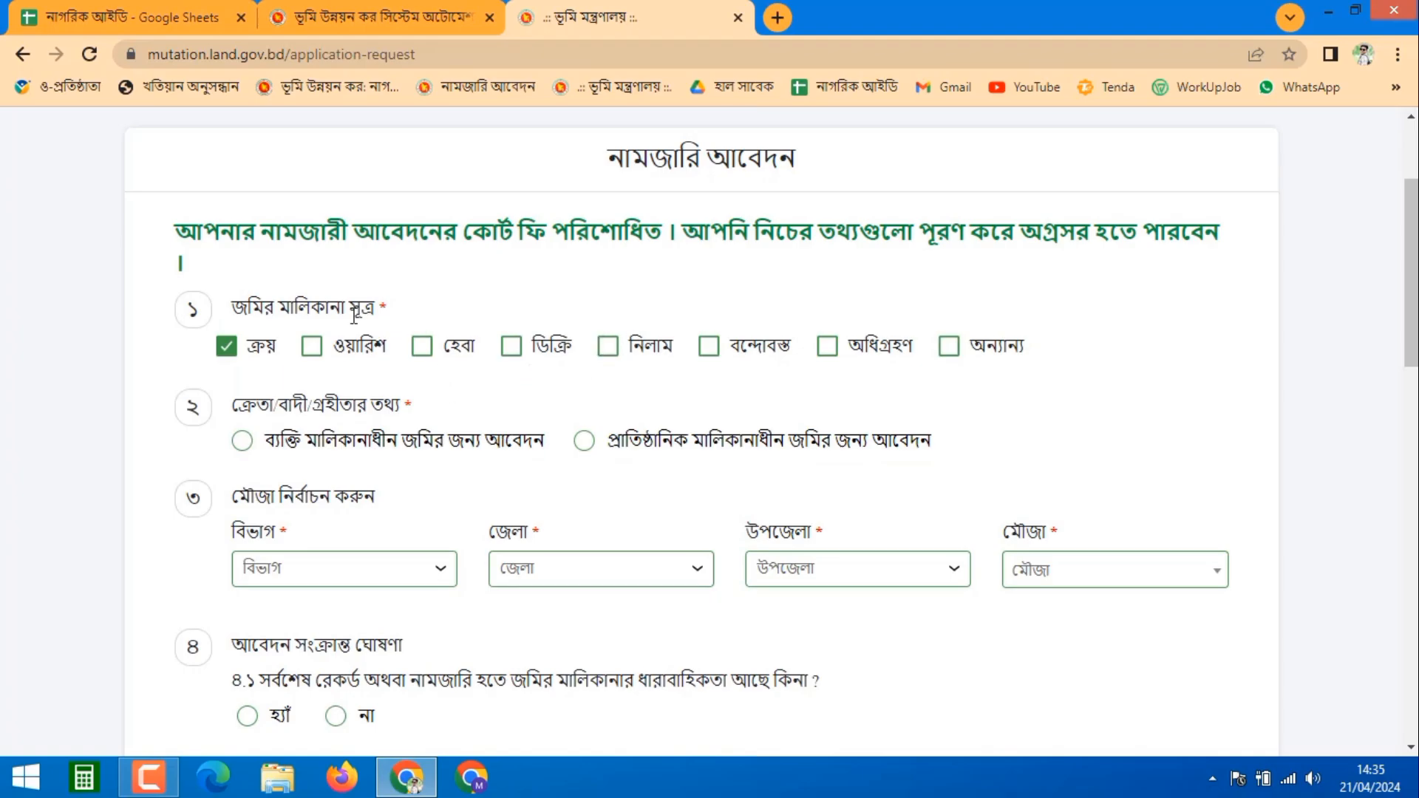
# Step: Set the ownership source to ওয়ারিশ instead of ক্রয়, choose individual ownership, answer হ্যাঁ, and apply as গ্রহীতা
pyautogui.moveTo(245, 307); pyautogui.dragTo(341, 355)
pyautogui.click(311, 347)
pyautogui.click(226, 347)
pyautogui.scroll(-1, 258, 374)
pyautogui.click(275, 339)
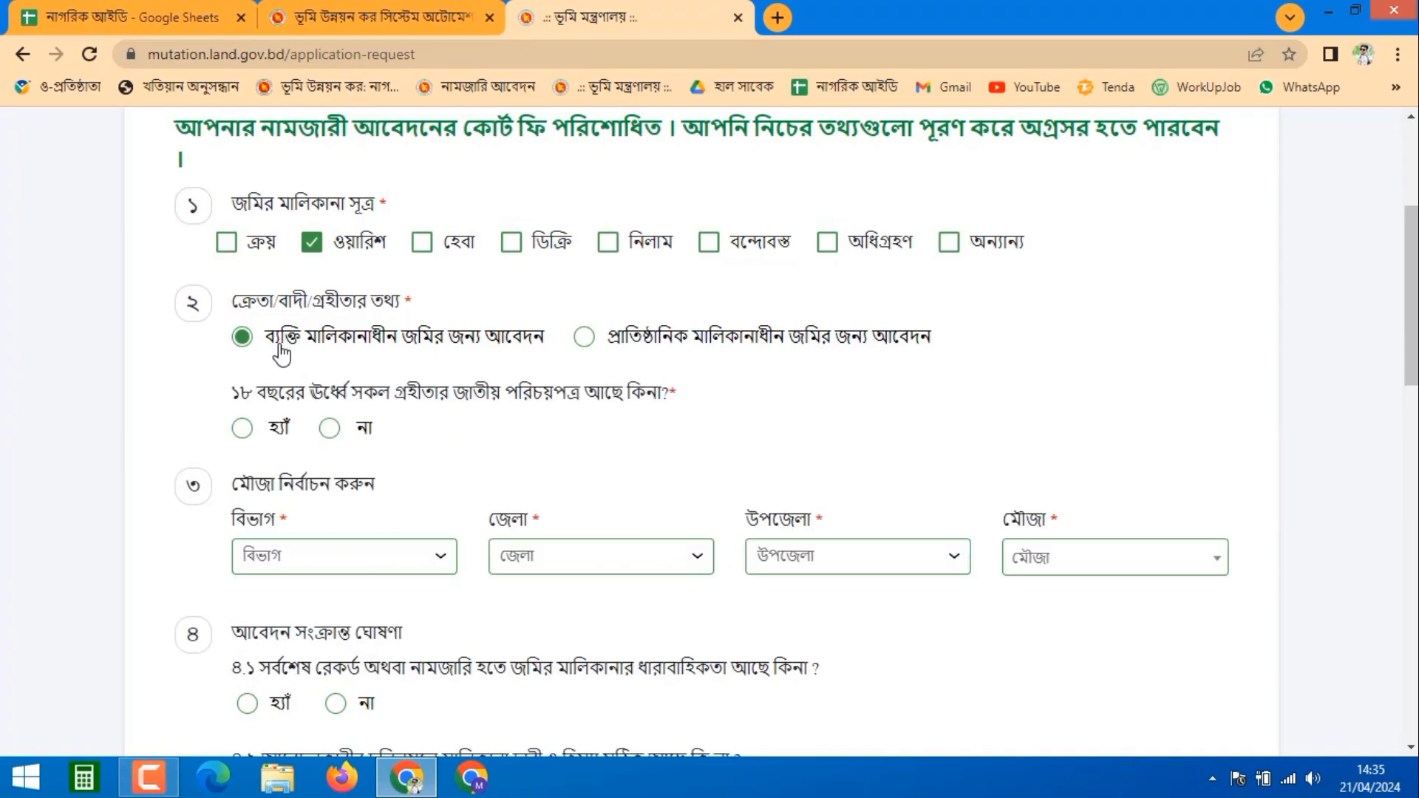
pyautogui.scroll(-1, 277, 332)
pyautogui.click(277, 325)
pyautogui.scroll(-1, 277, 325)
pyautogui.click(286, 293)
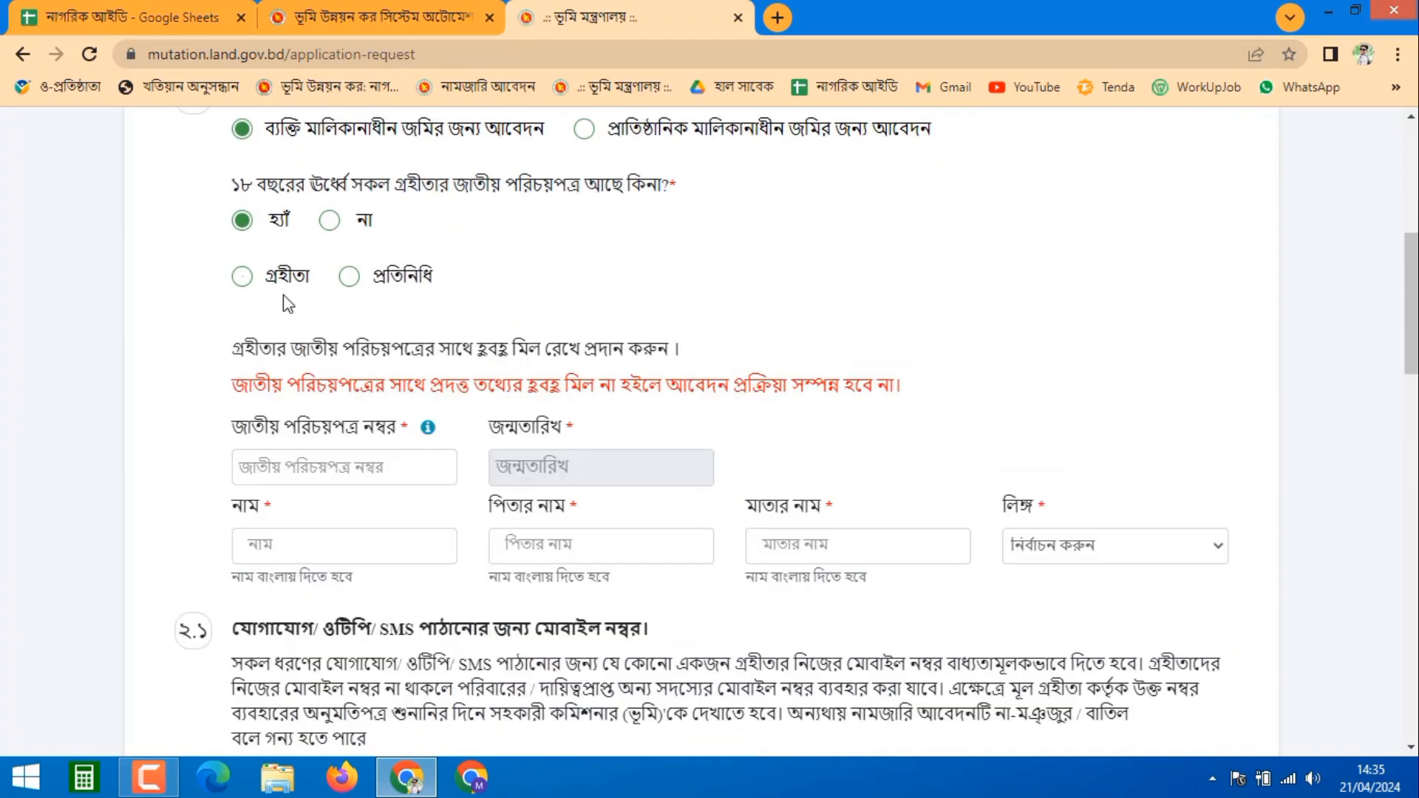
pyautogui.scroll(-1, 295, 325)
# Step: Enter the recipient's NID number and pick their birth date from the calendar
pyautogui.click(305, 351)
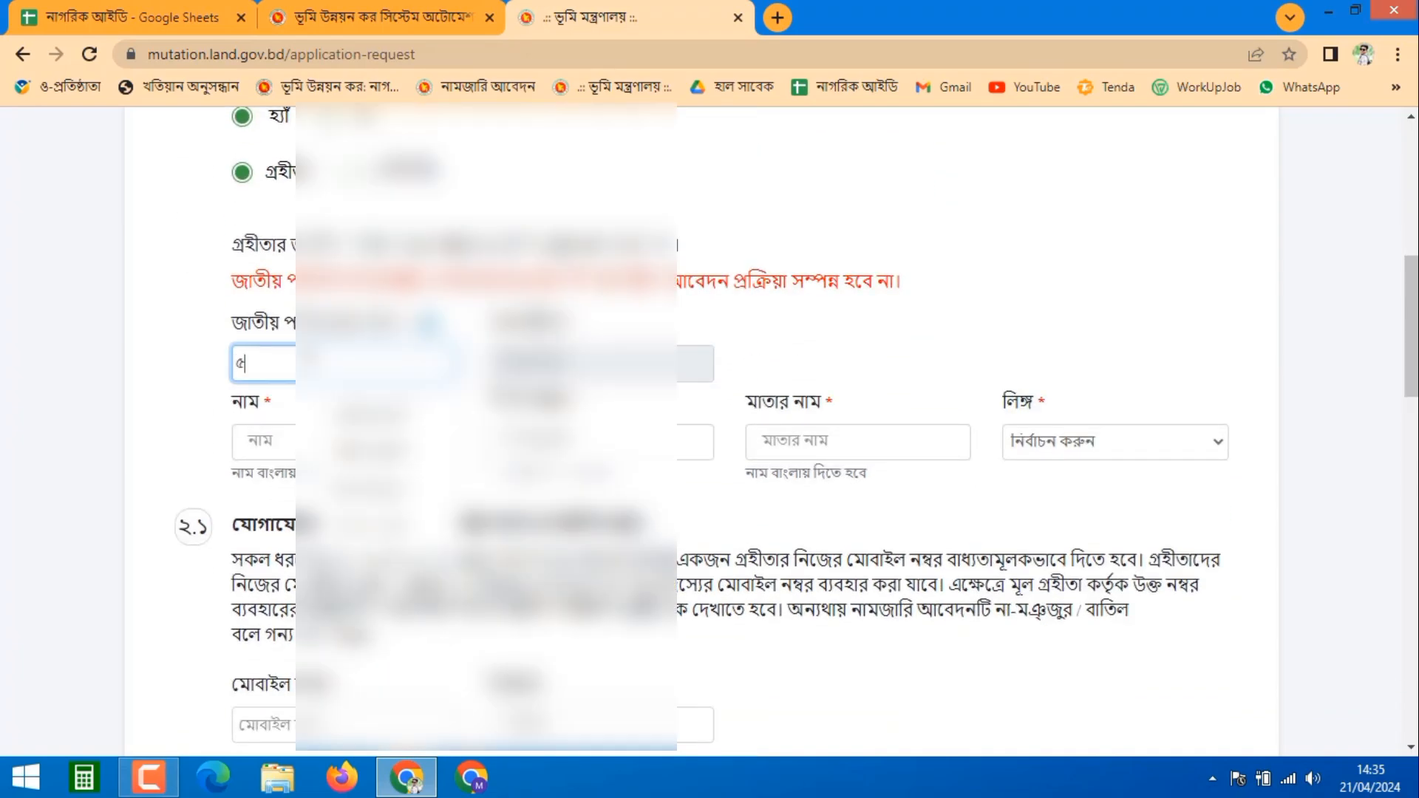
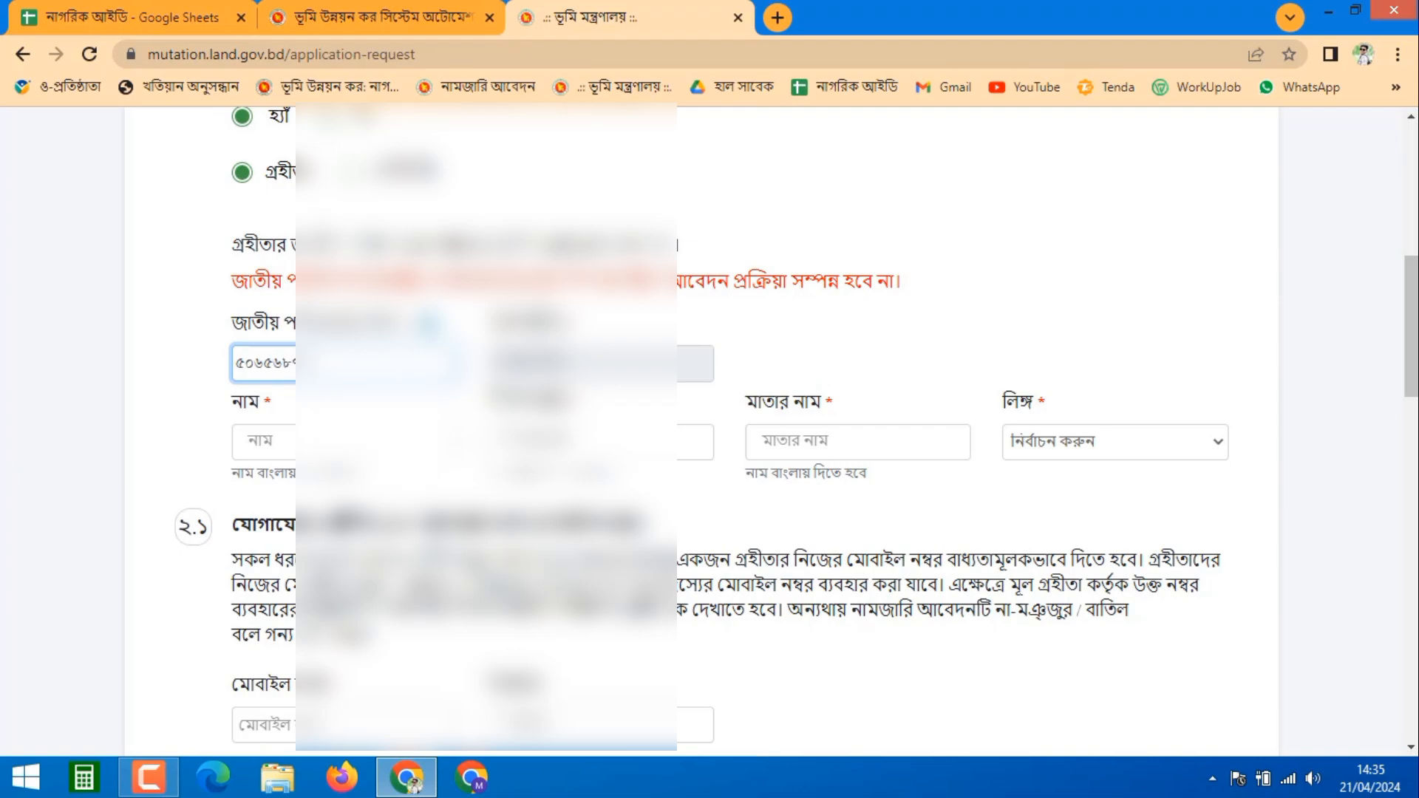
pyautogui.click(580, 369)
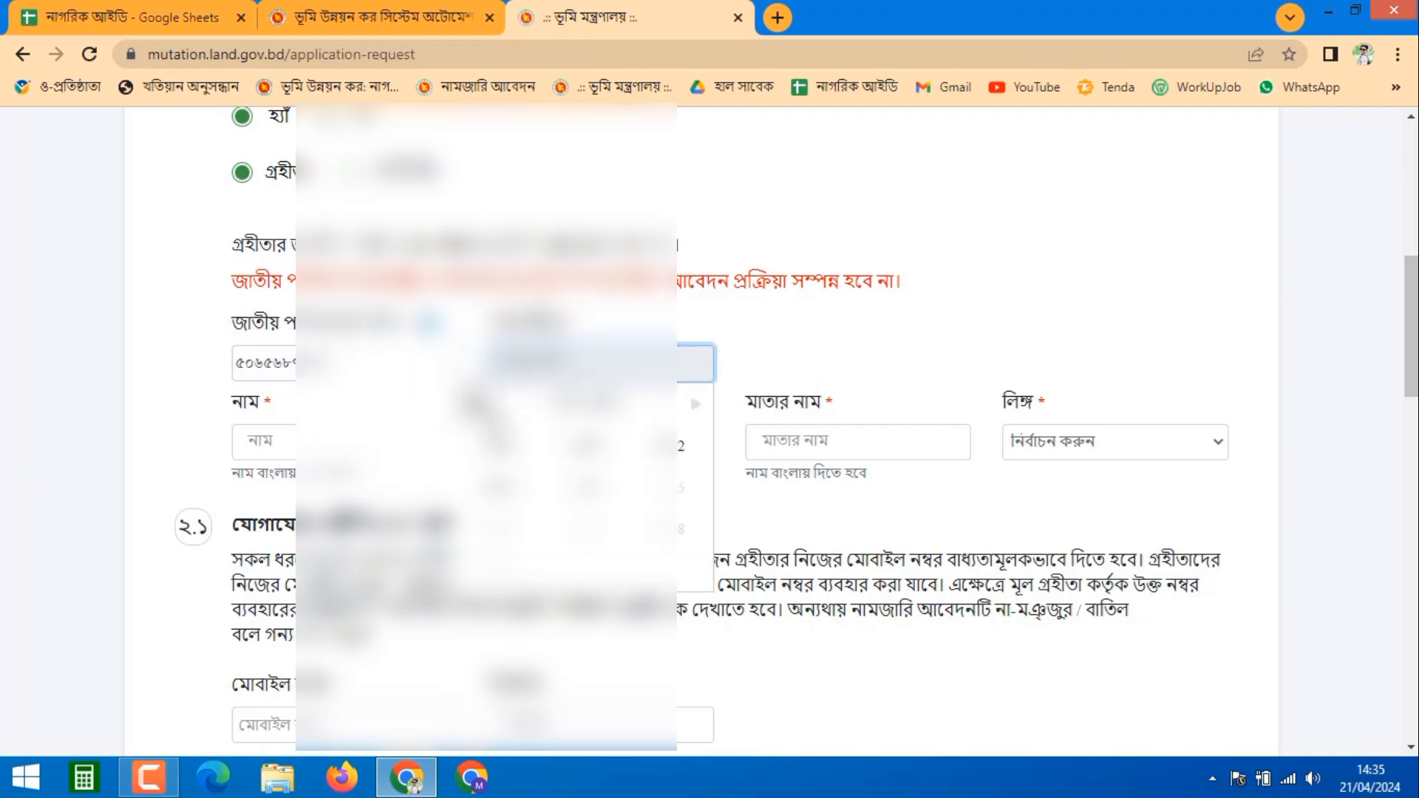
pyautogui.click(474, 404)
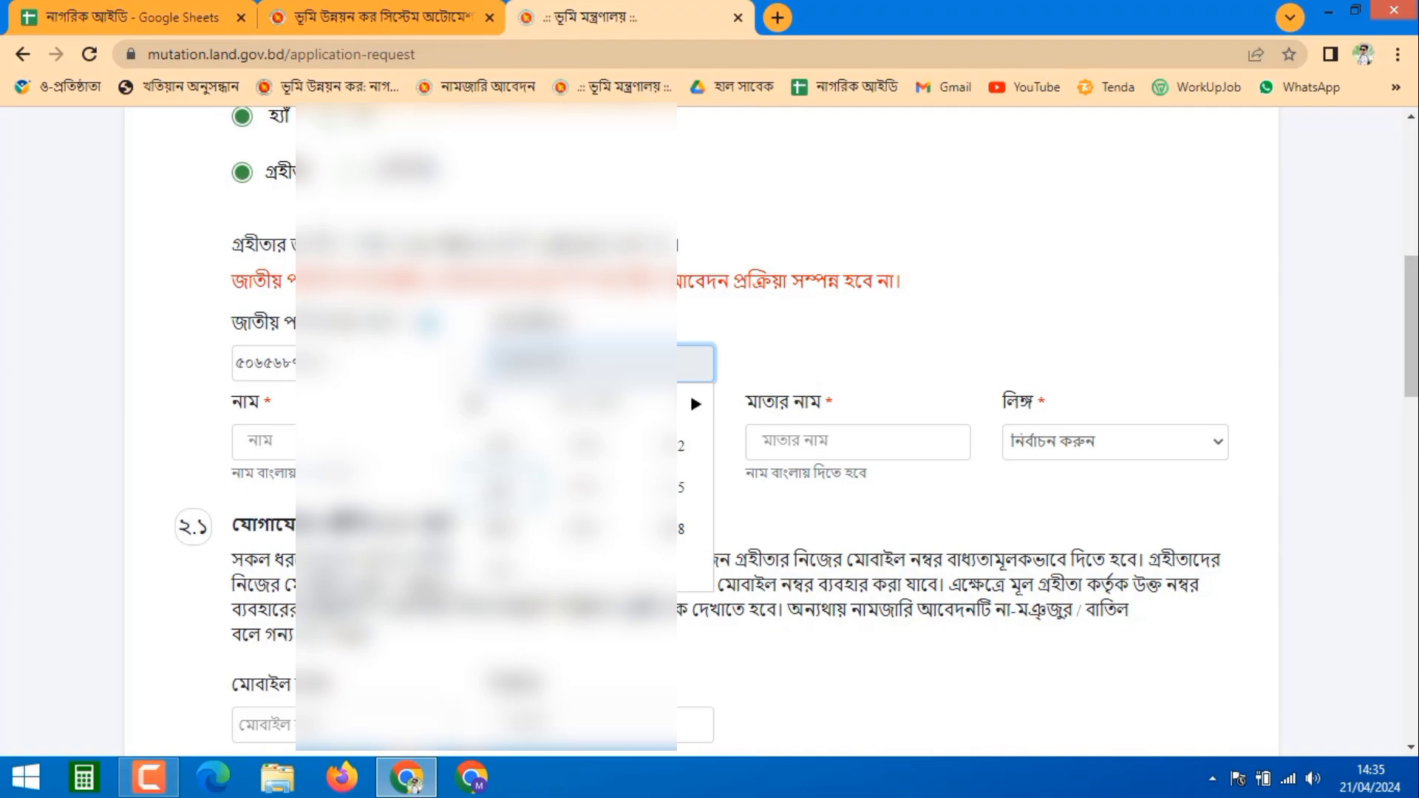
pyautogui.click(504, 490)
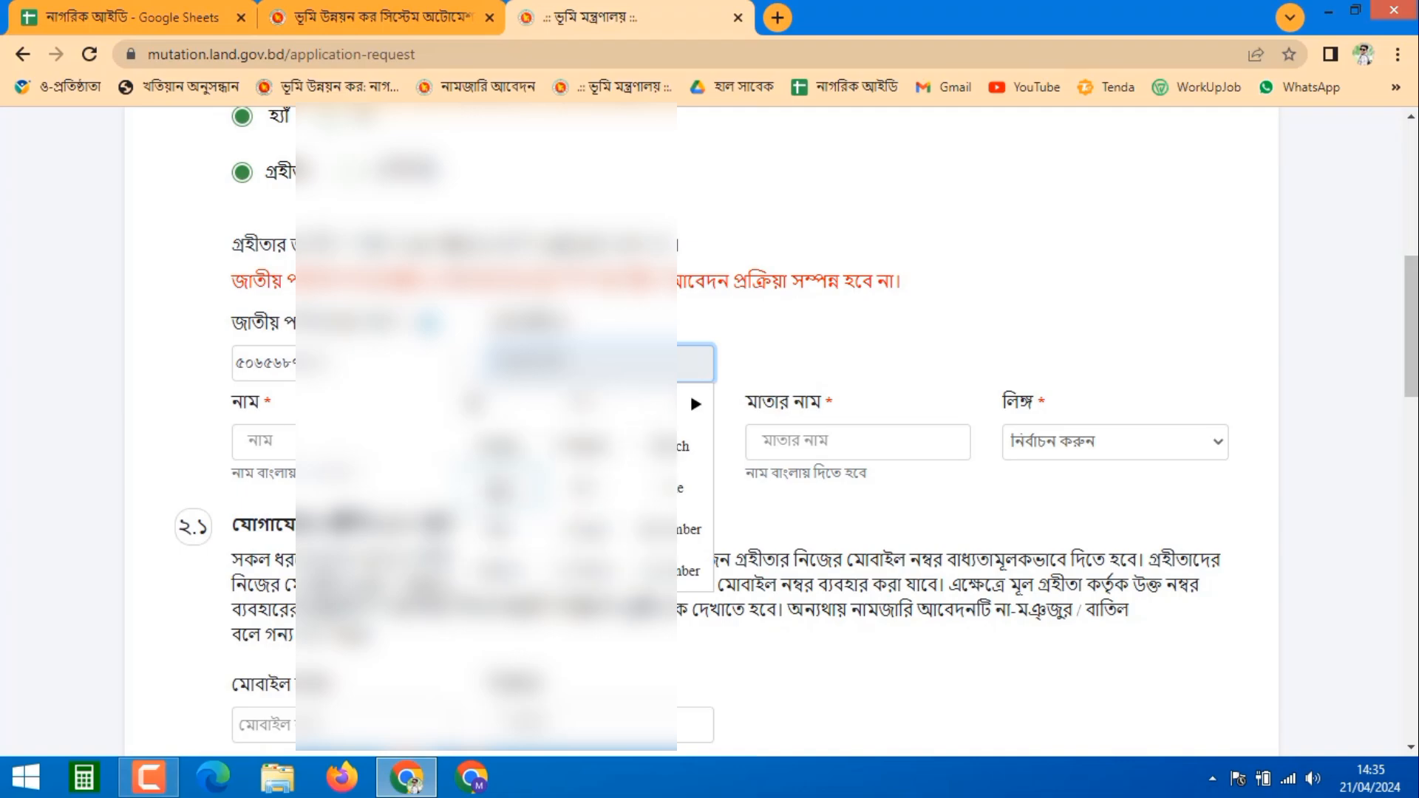
pyautogui.click(683, 466)
pyautogui.click(681, 491)
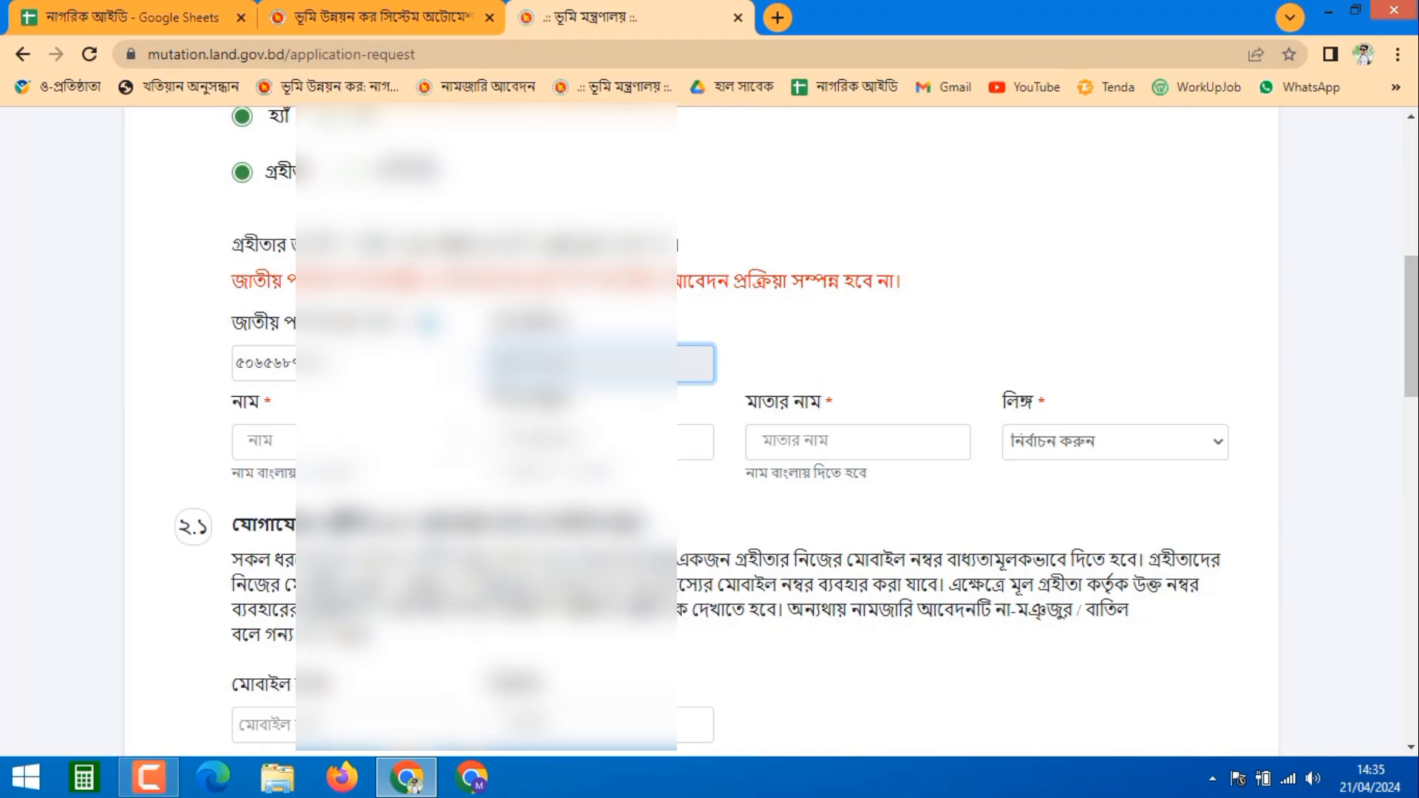
# Step: Fill the recipient's name and father's name by copying them from the ID-card details tab
pyautogui.click(346, 438)
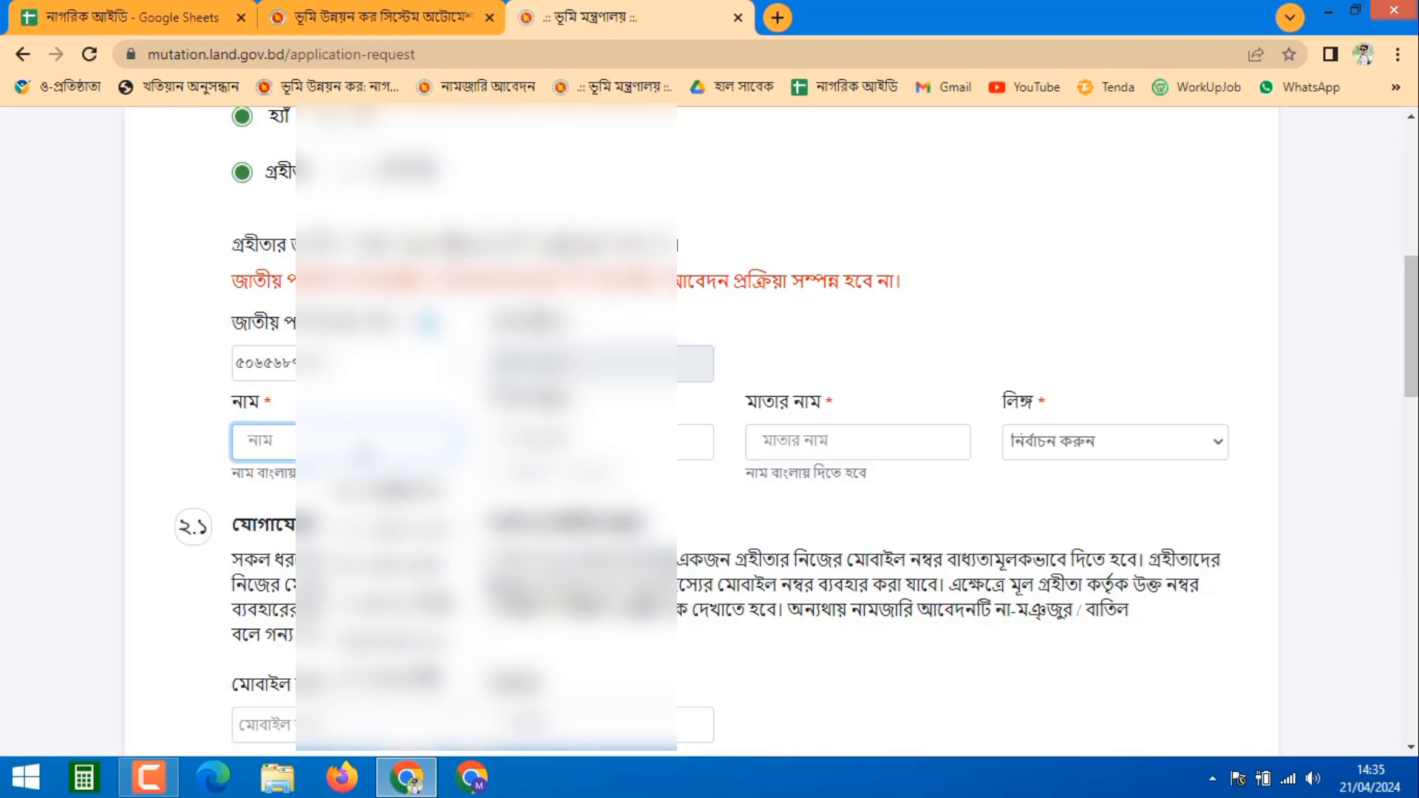
pyautogui.write('রাবেয়া')
pyautogui.click(414, 19)
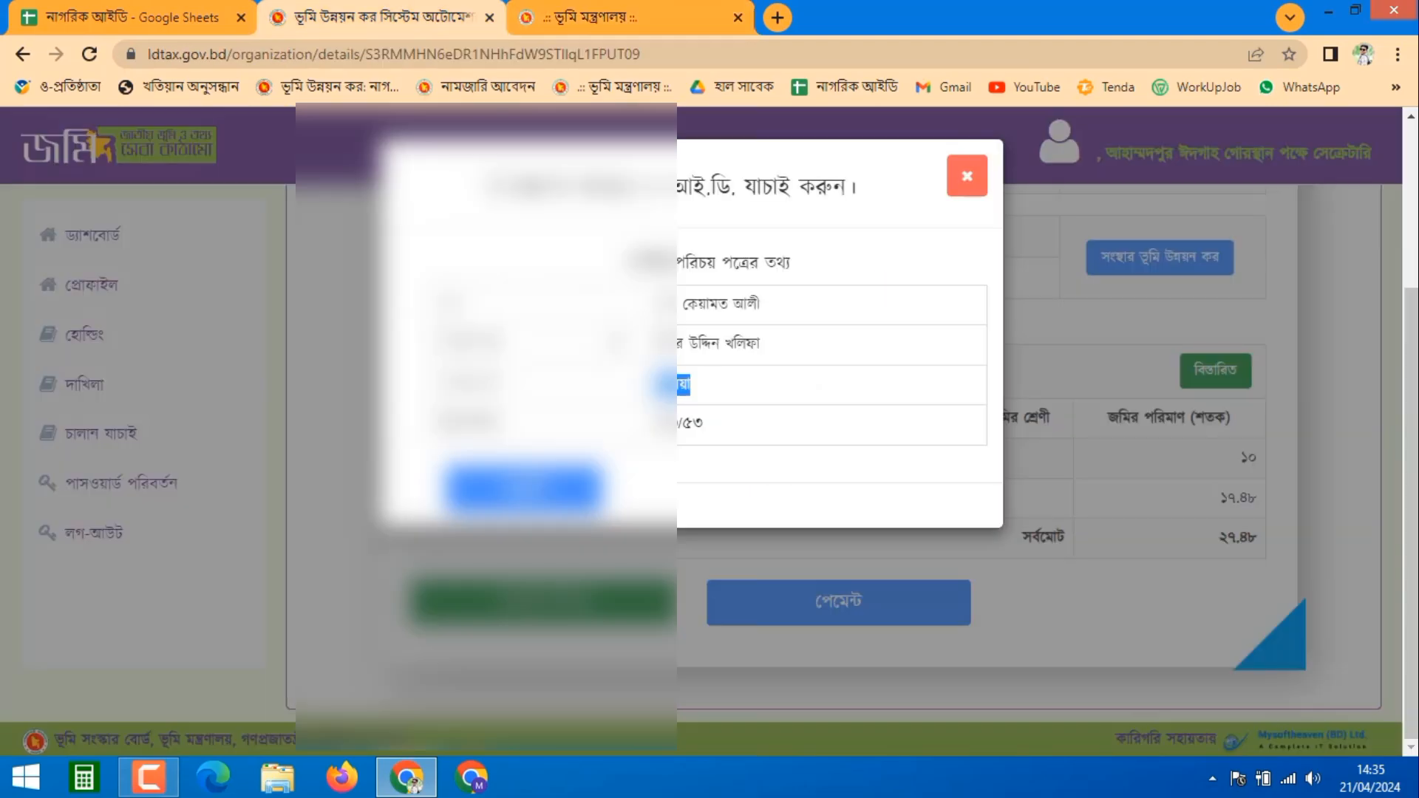
pyautogui.tripleClick(731, 303)
pyautogui.click(645, 19)
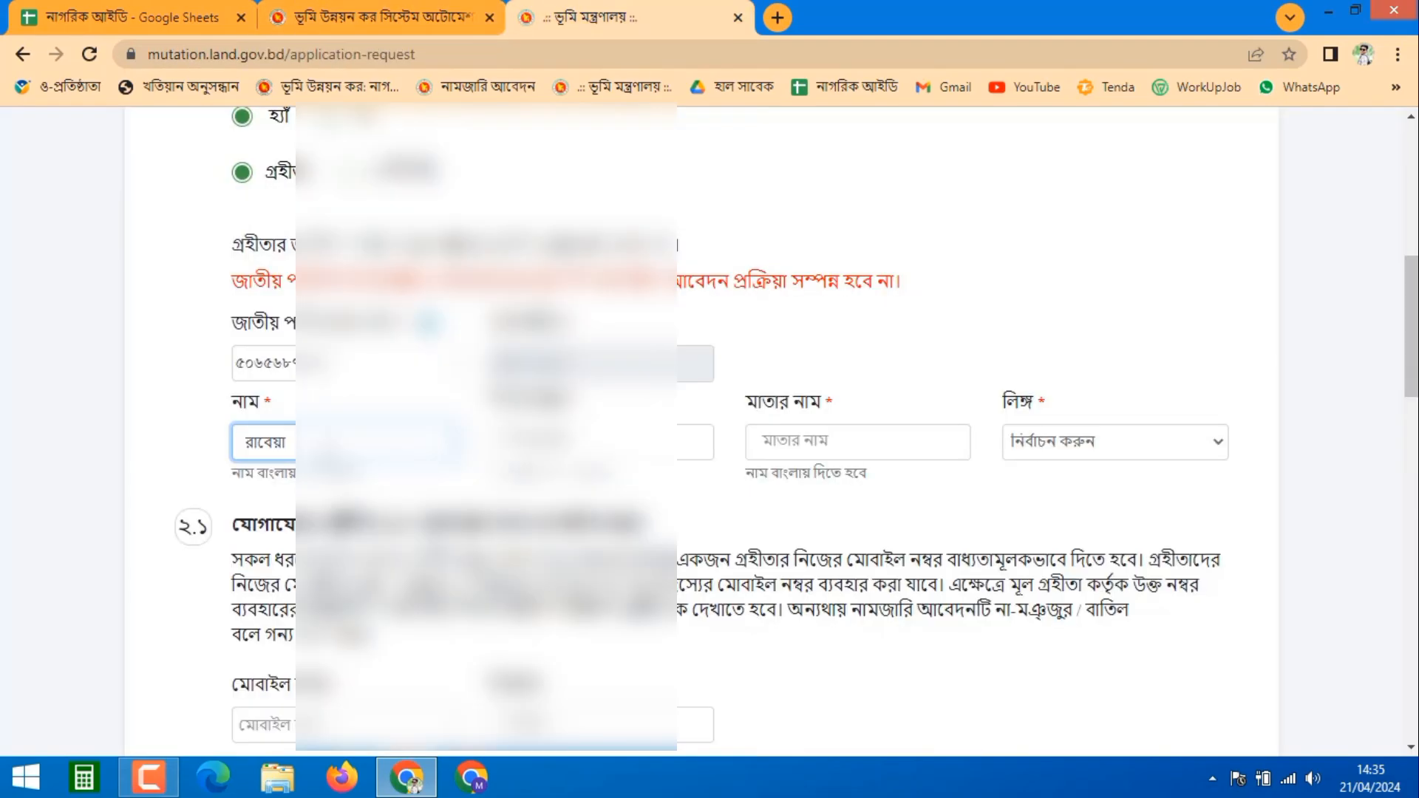
pyautogui.moveTo(355, 443); pyautogui.dragTo(74, 405)
pyautogui.click(328, 12)
pyautogui.click(685, 351)
pyautogui.tripleClick(685, 351)
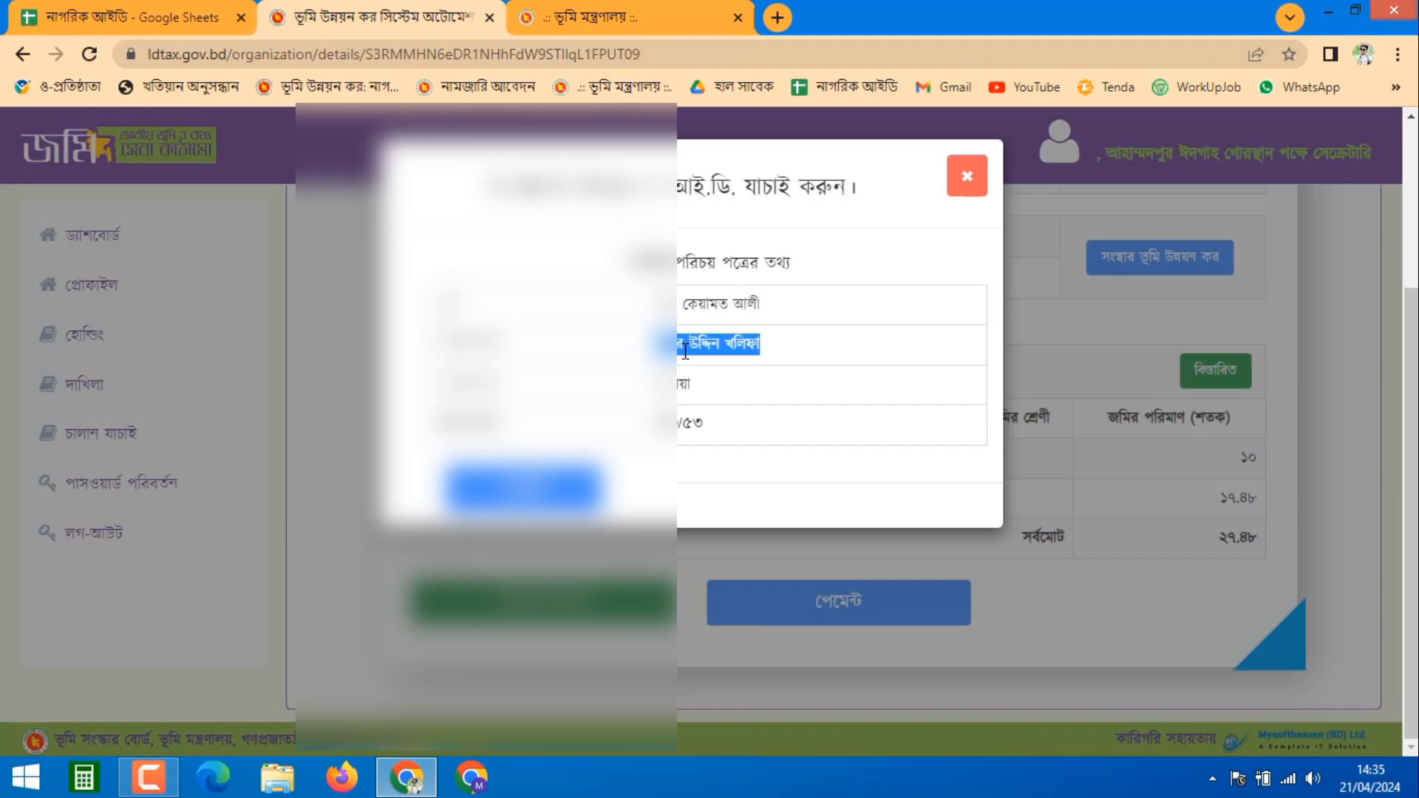
pyautogui.click(640, 16)
pyautogui.hotkey('ctrl', 'v')
# Step: Paste the mother's name from the ID-card details and set gender to পুরুষ
pyautogui.click(320, 11)
pyautogui.moveTo(707, 389); pyautogui.dragTo(649, 386)
pyautogui.click(615, 16)
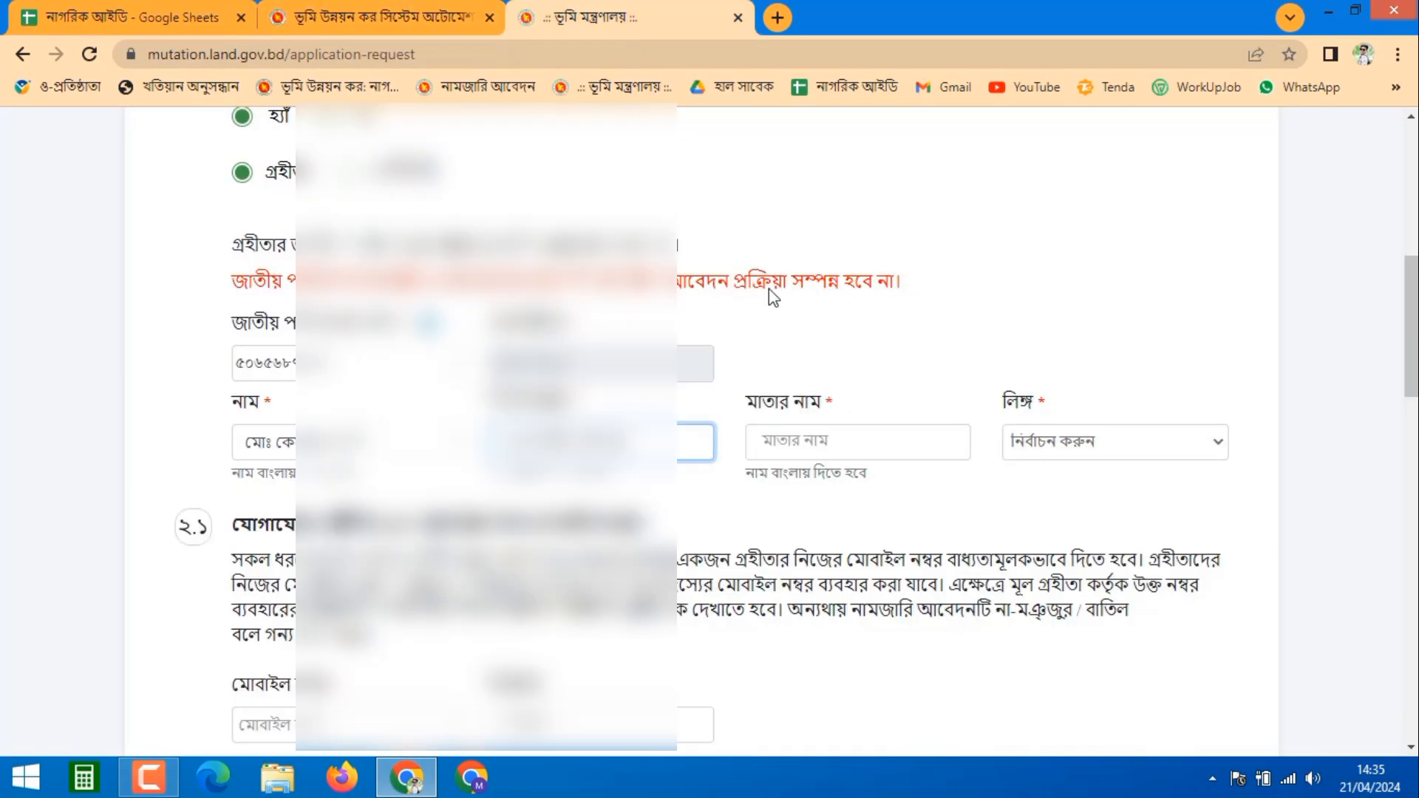
pyautogui.click(804, 441)
pyautogui.write('রাবেয়া')
pyautogui.click(1059, 443)
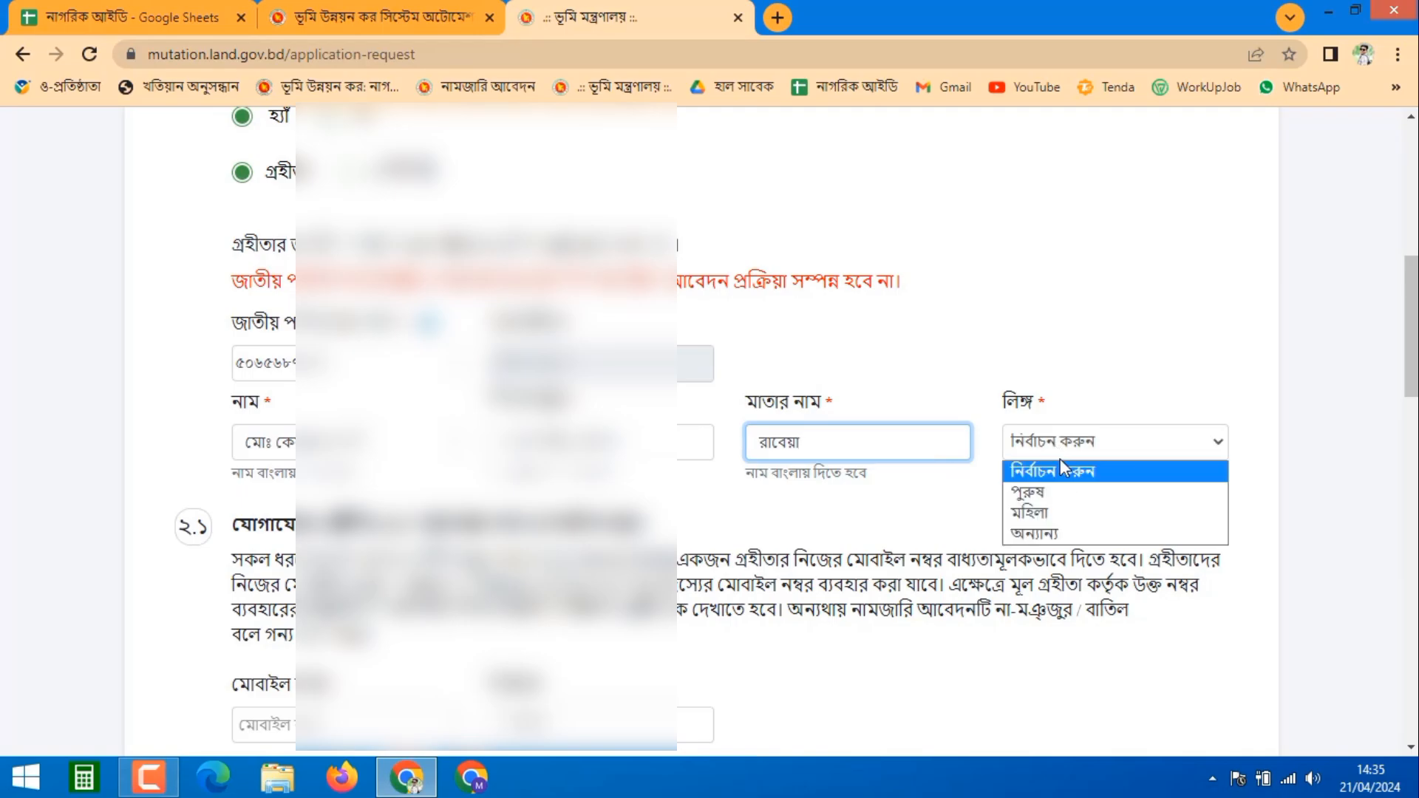
pyautogui.click(1059, 491)
pyautogui.scroll(-3, 1060, 491)
pyautogui.click(297, 510)
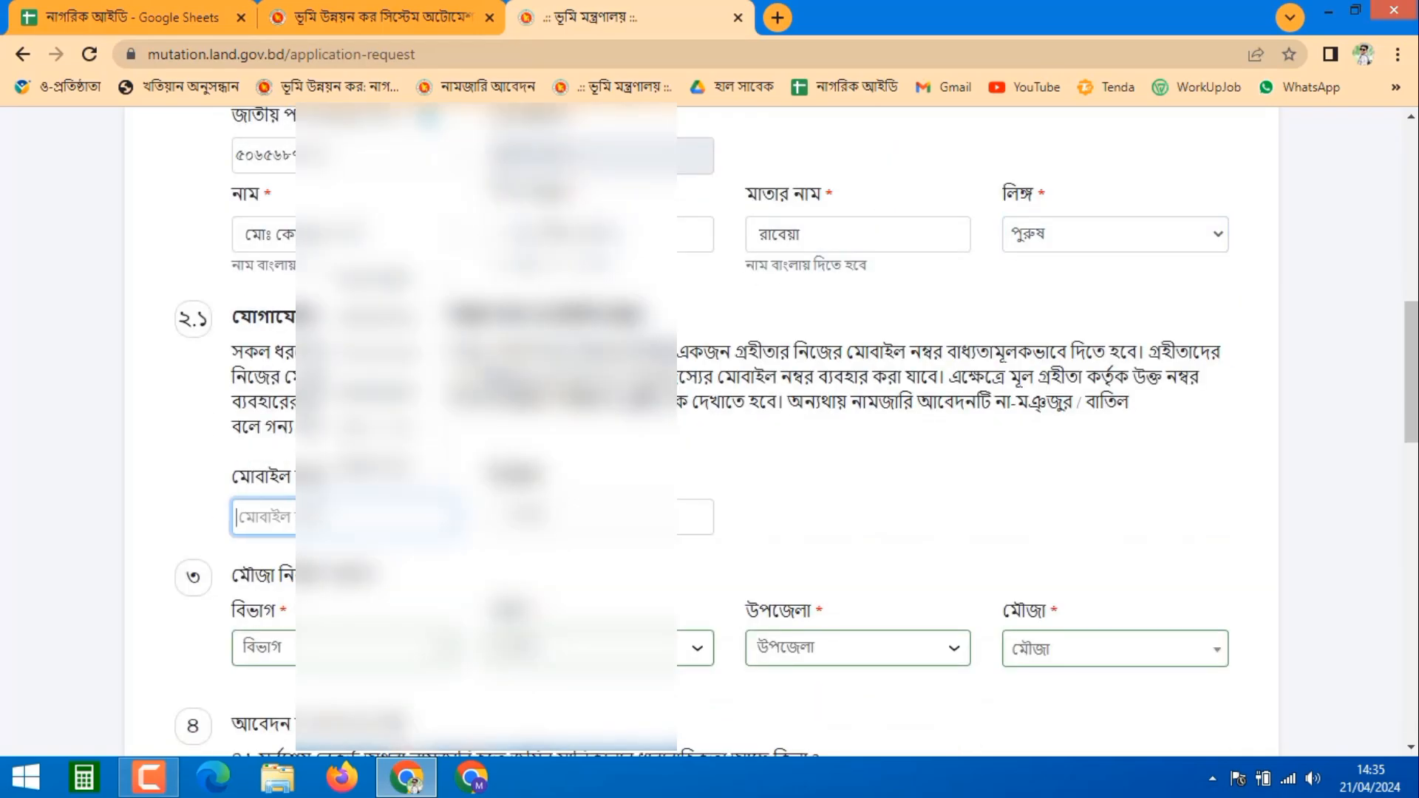
# Step: Enter the mobile number and choose খুলনা, কুষ্টিয়া, মিরপুর and mauza স্বরূপদহ (JL 106)
pyautogui.write('০১৭৩৮২৭')
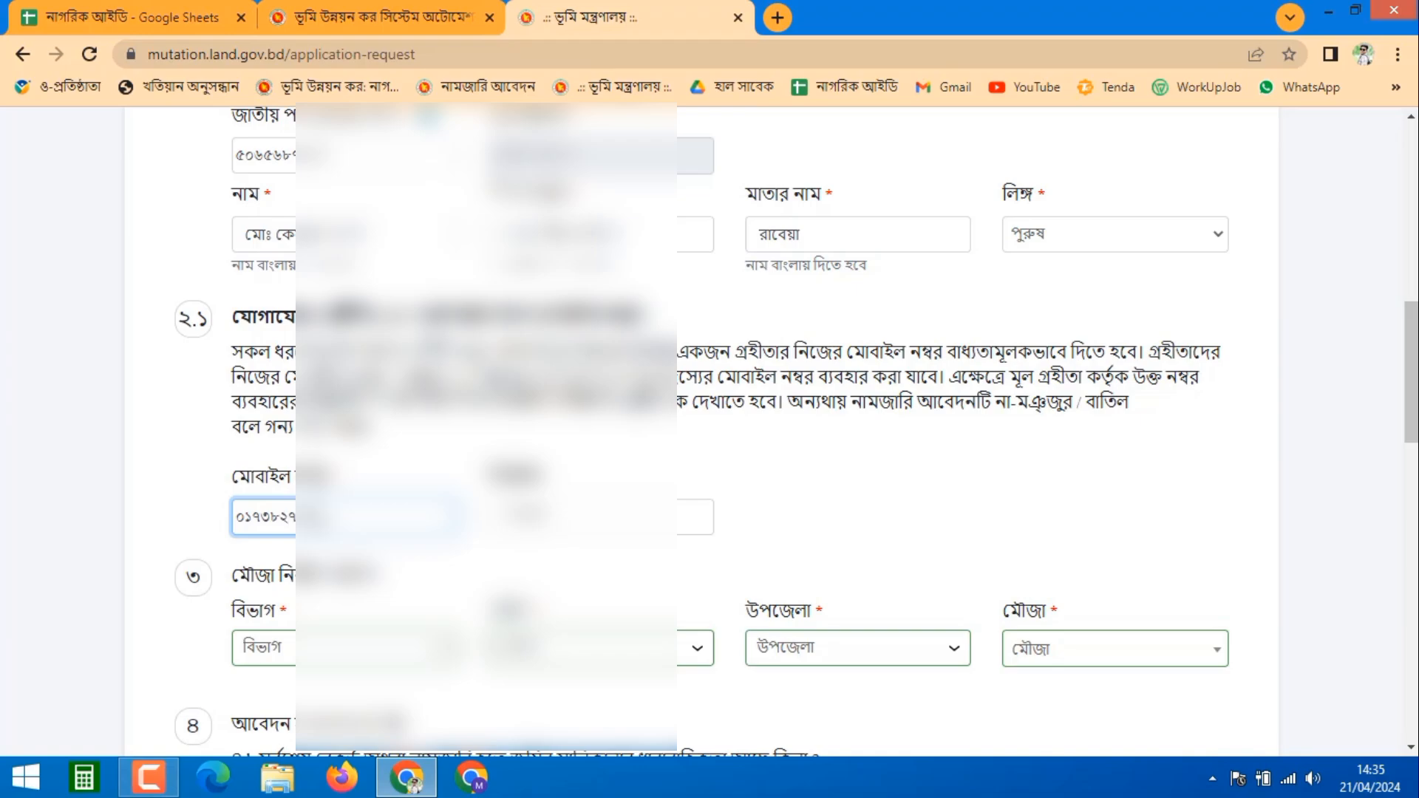
pyautogui.click(395, 669)
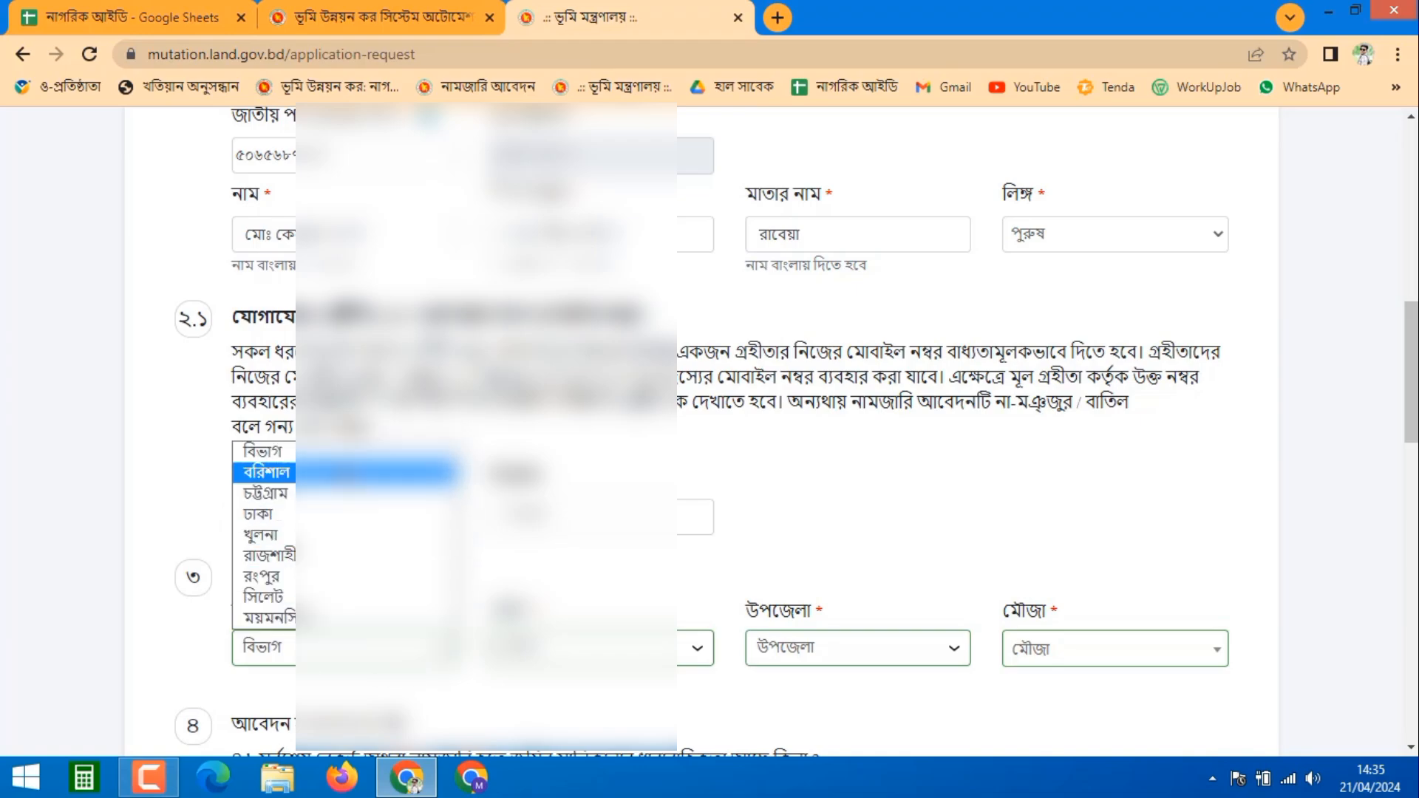
pyautogui.click(384, 531)
pyautogui.click(546, 655)
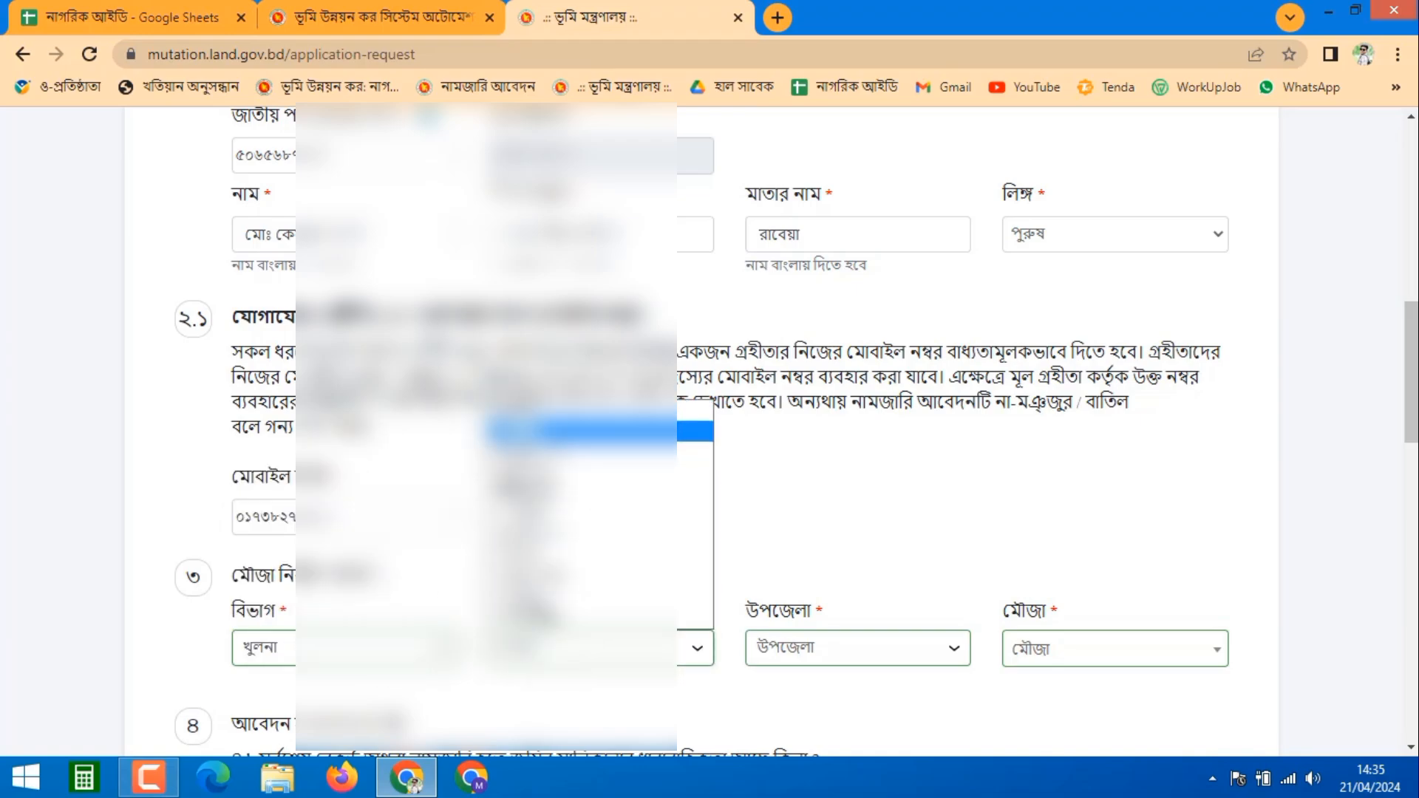
pyautogui.click(545, 428)
pyautogui.click(818, 644)
pyautogui.click(825, 621)
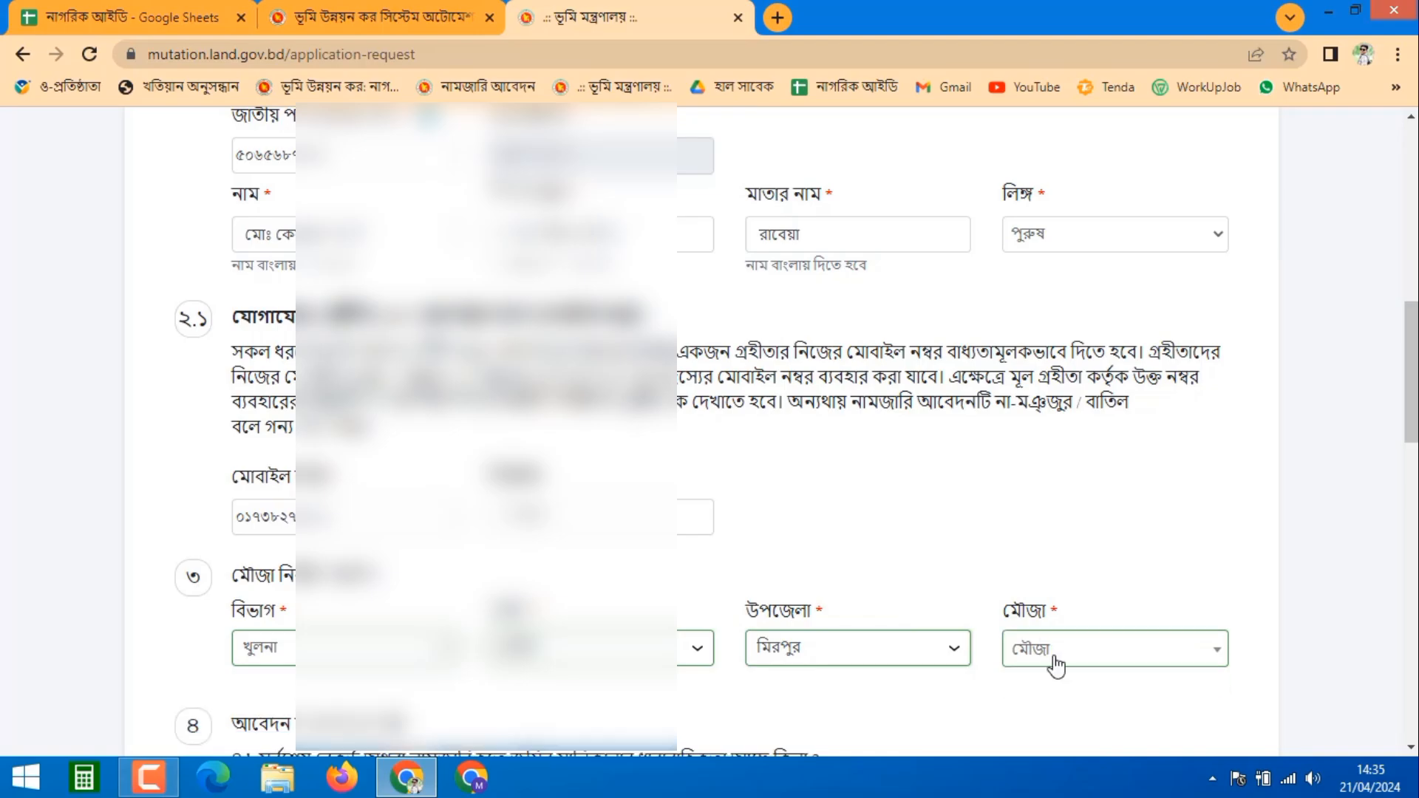
pyautogui.click(1049, 657)
pyautogui.write('10')
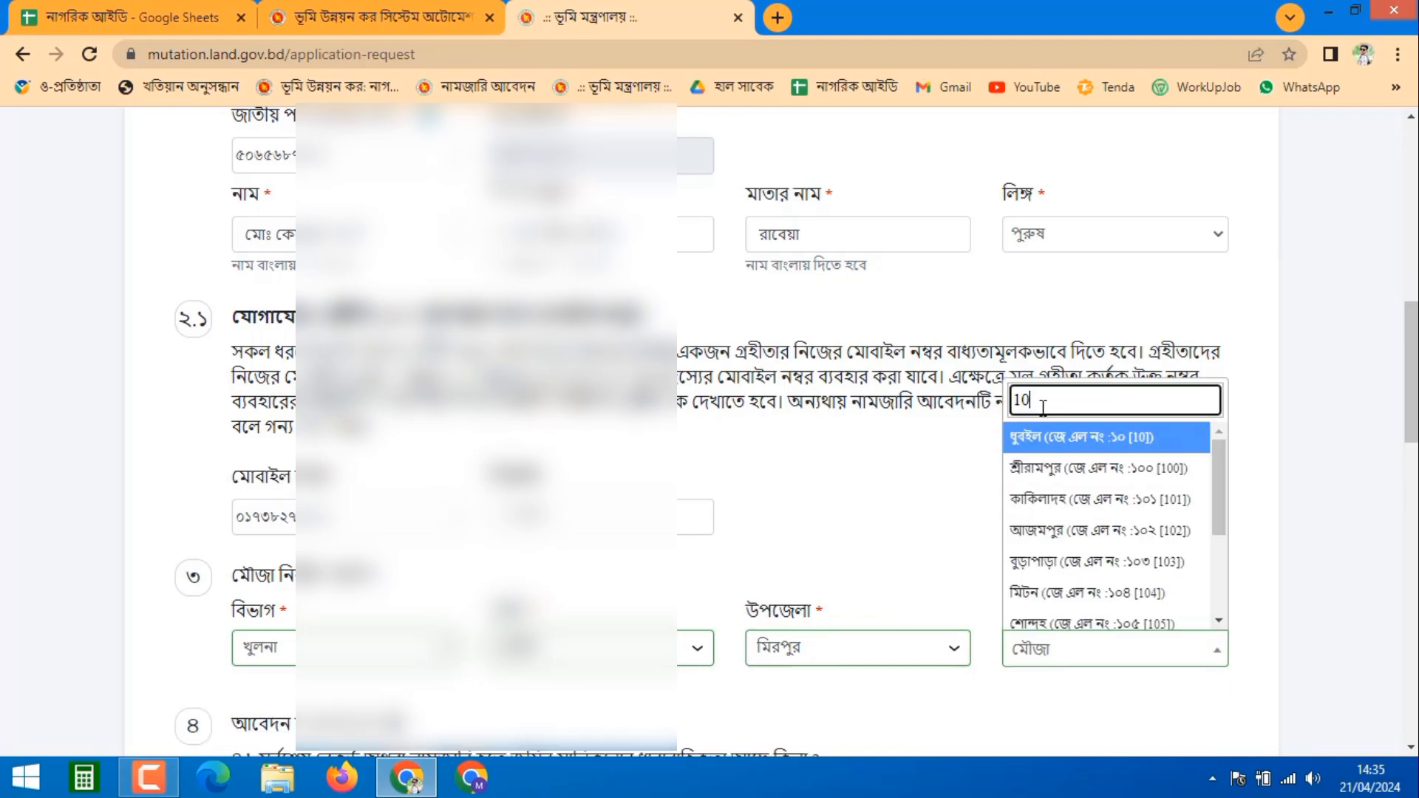
pyautogui.write('6')
pyautogui.press('Return')
# Step: Answer হ্যাঁ to questions 4.1–4.3 and না to 4.4–4.6
pyautogui.scroll(-7, 564, 548)
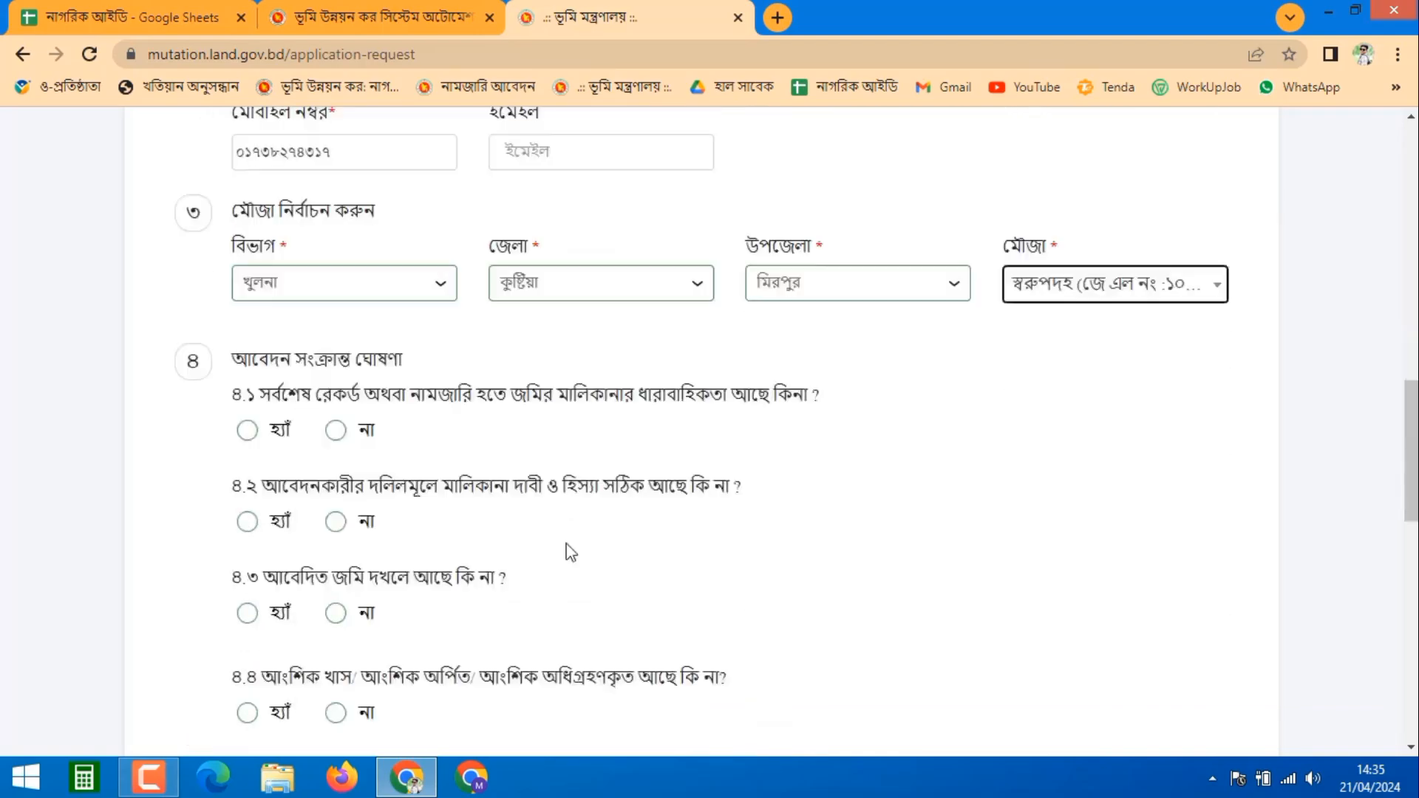
pyautogui.click(279, 278)
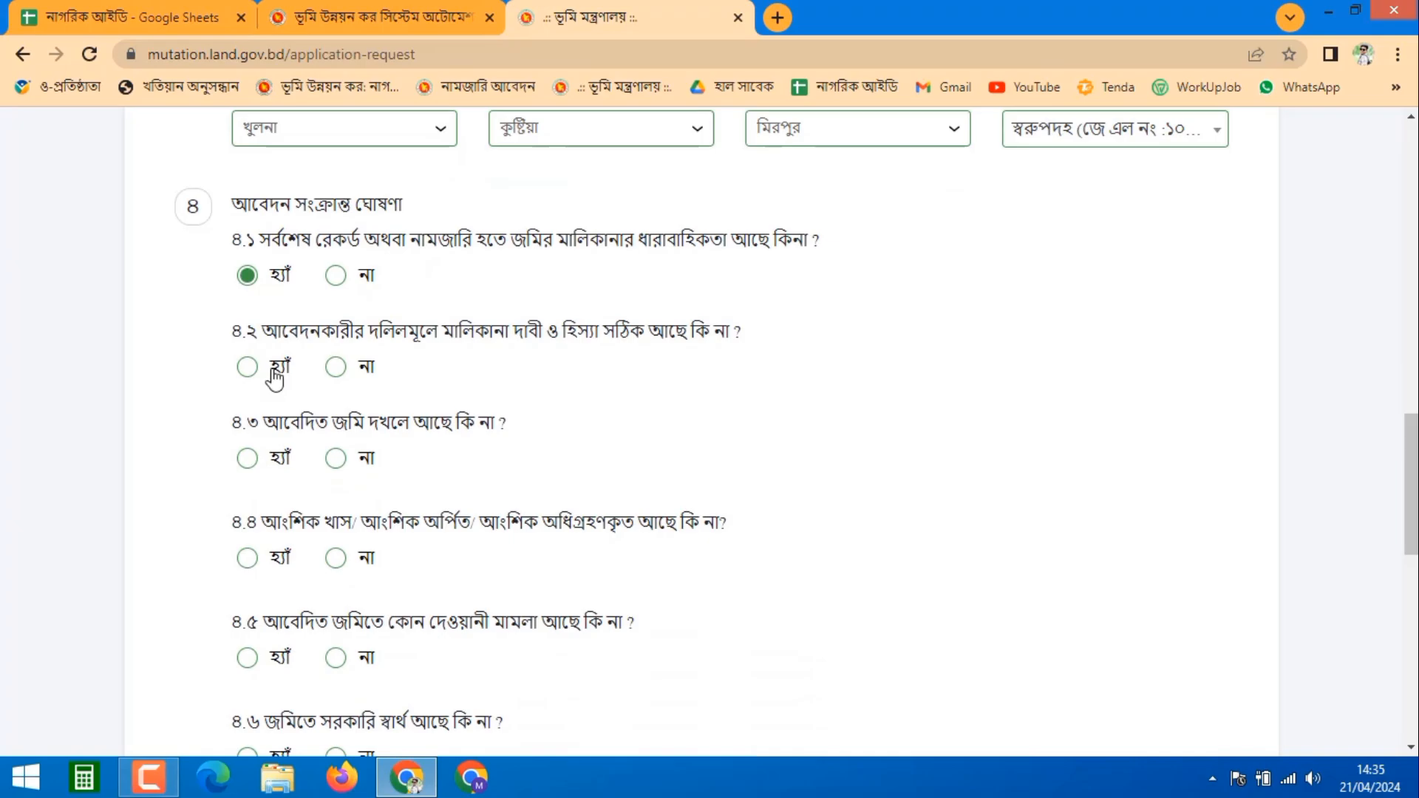
pyautogui.click(276, 367)
pyautogui.click(269, 464)
pyautogui.scroll(-3, 268, 466)
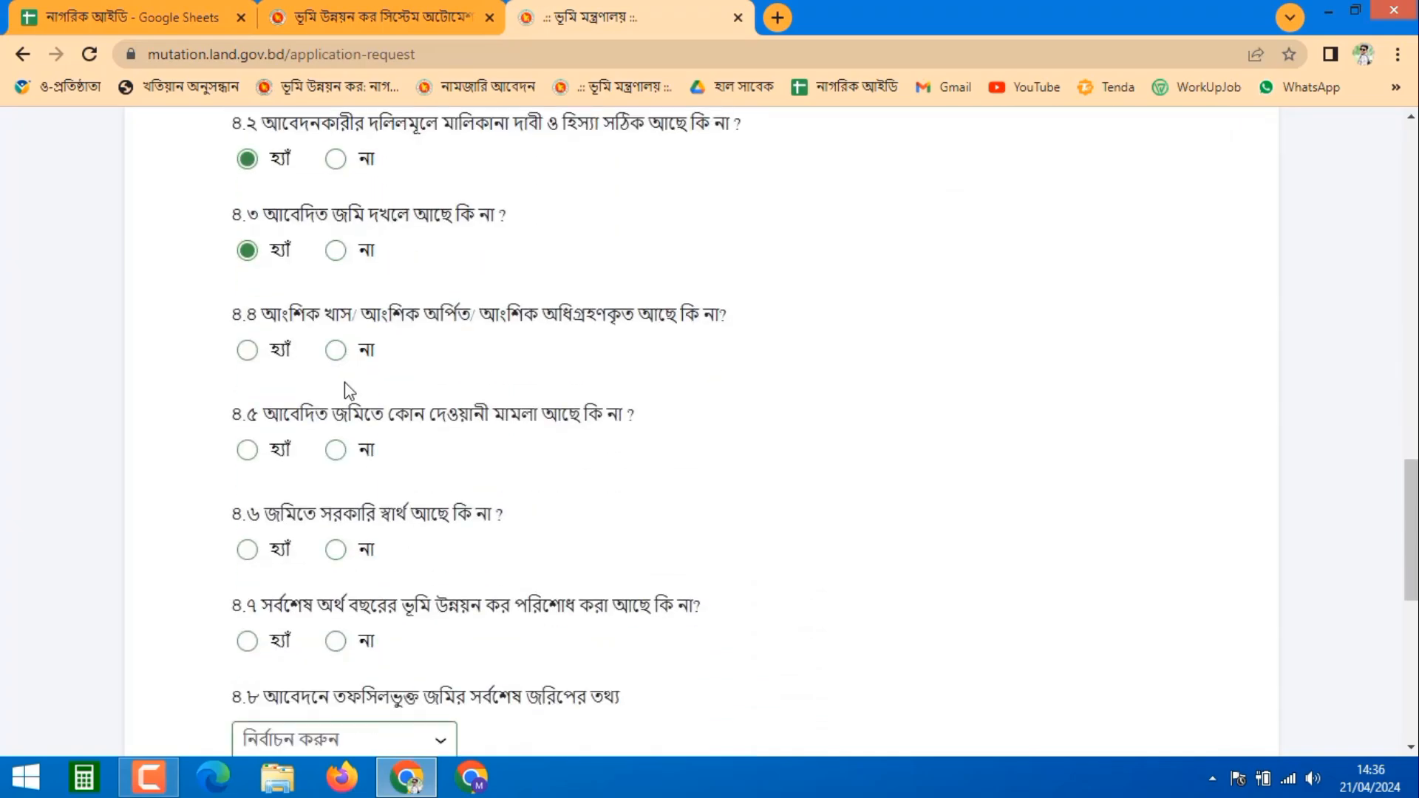
pyautogui.click(337, 351)
pyautogui.click(345, 460)
pyautogui.click(344, 550)
# Step: Answer হ্যাঁ to 4.7, choose আর এস survey, mark জমি, answer না to 4.10, and continue
pyautogui.scroll(-1, 263, 554)
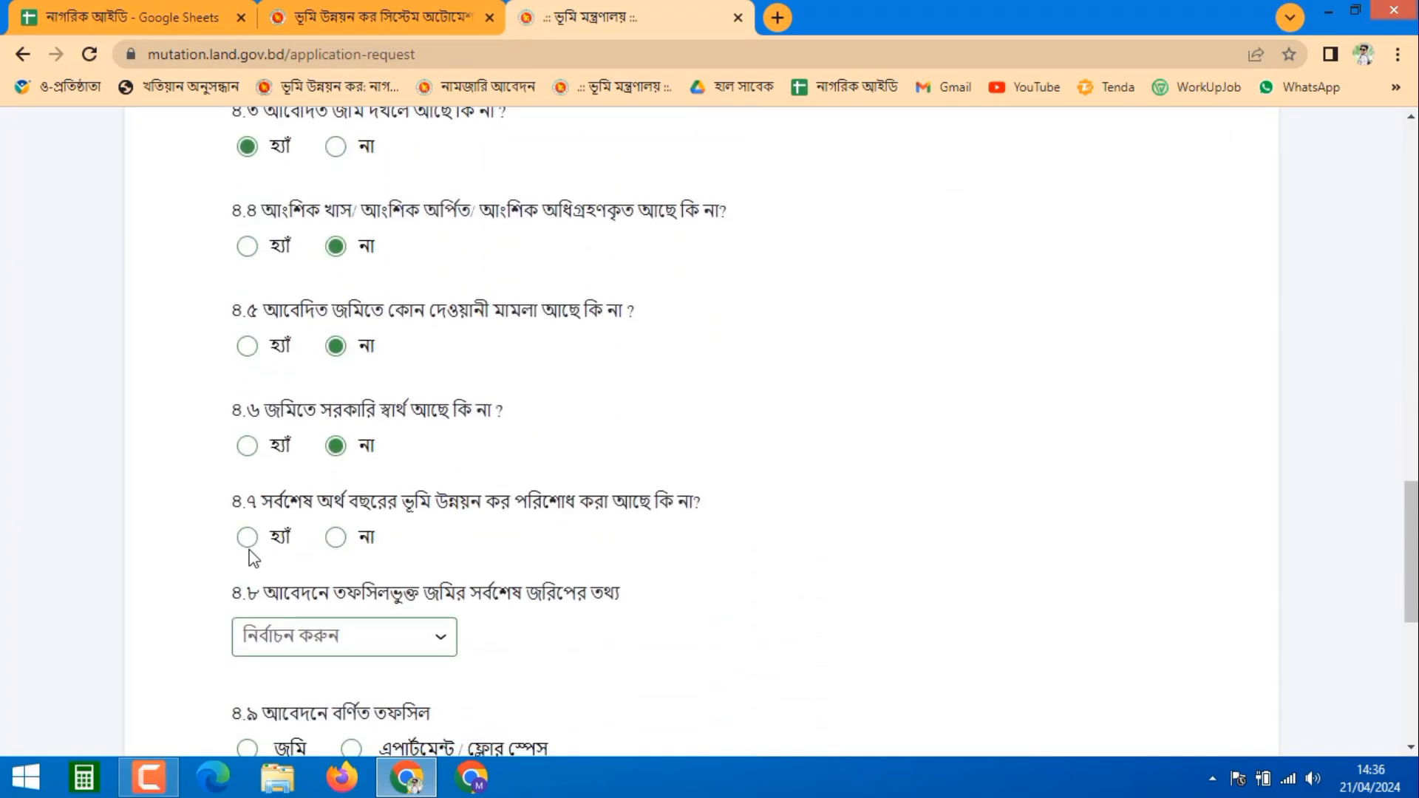
pyautogui.click(255, 540)
pyautogui.click(307, 639)
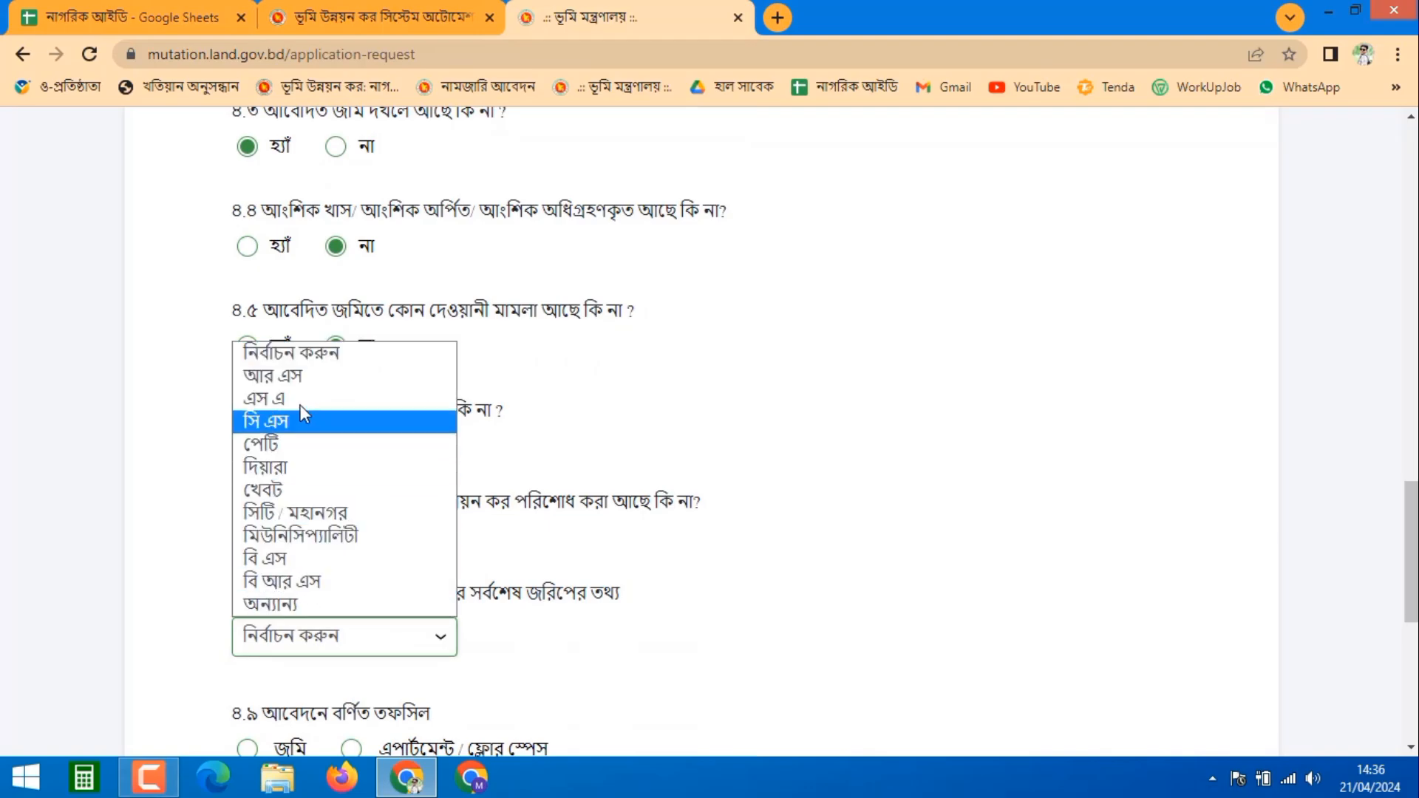
pyautogui.click(295, 379)
pyautogui.scroll(-1, 296, 386)
pyautogui.click(247, 649)
pyautogui.scroll(-2, 354, 595)
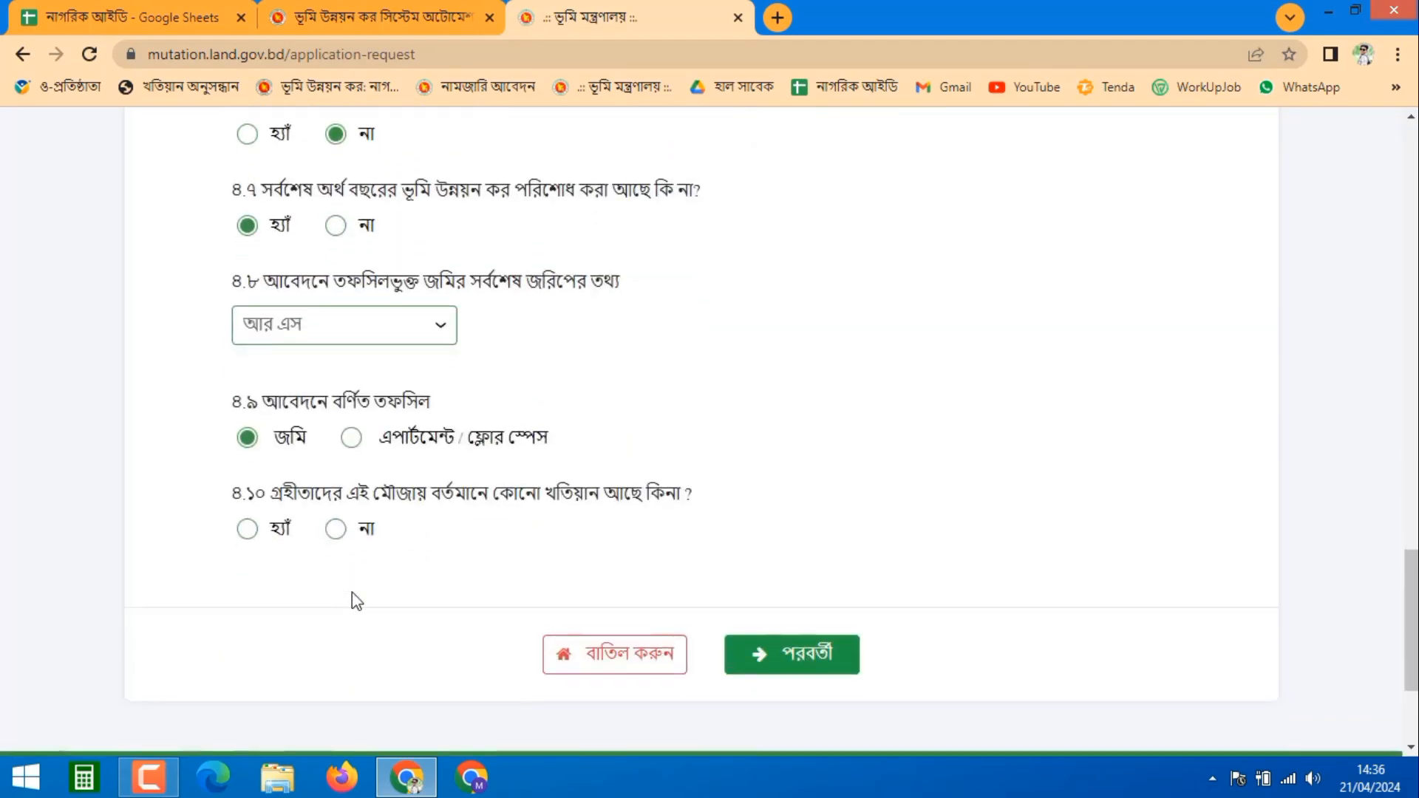
pyautogui.click(336, 529)
pyautogui.click(806, 657)
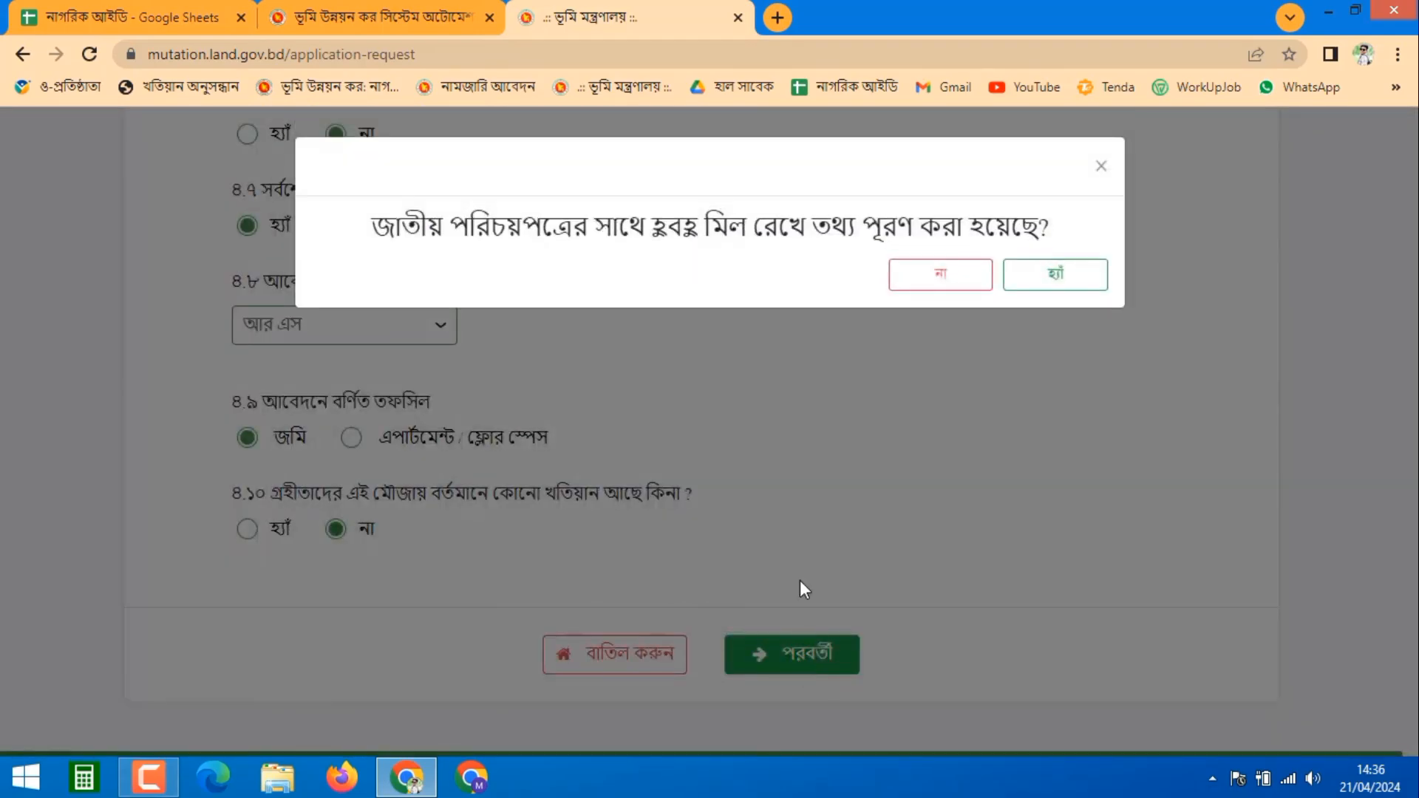
# Step: Confirm with হ্যাঁ that the entered details match the national ID card
pyautogui.click(1045, 280)
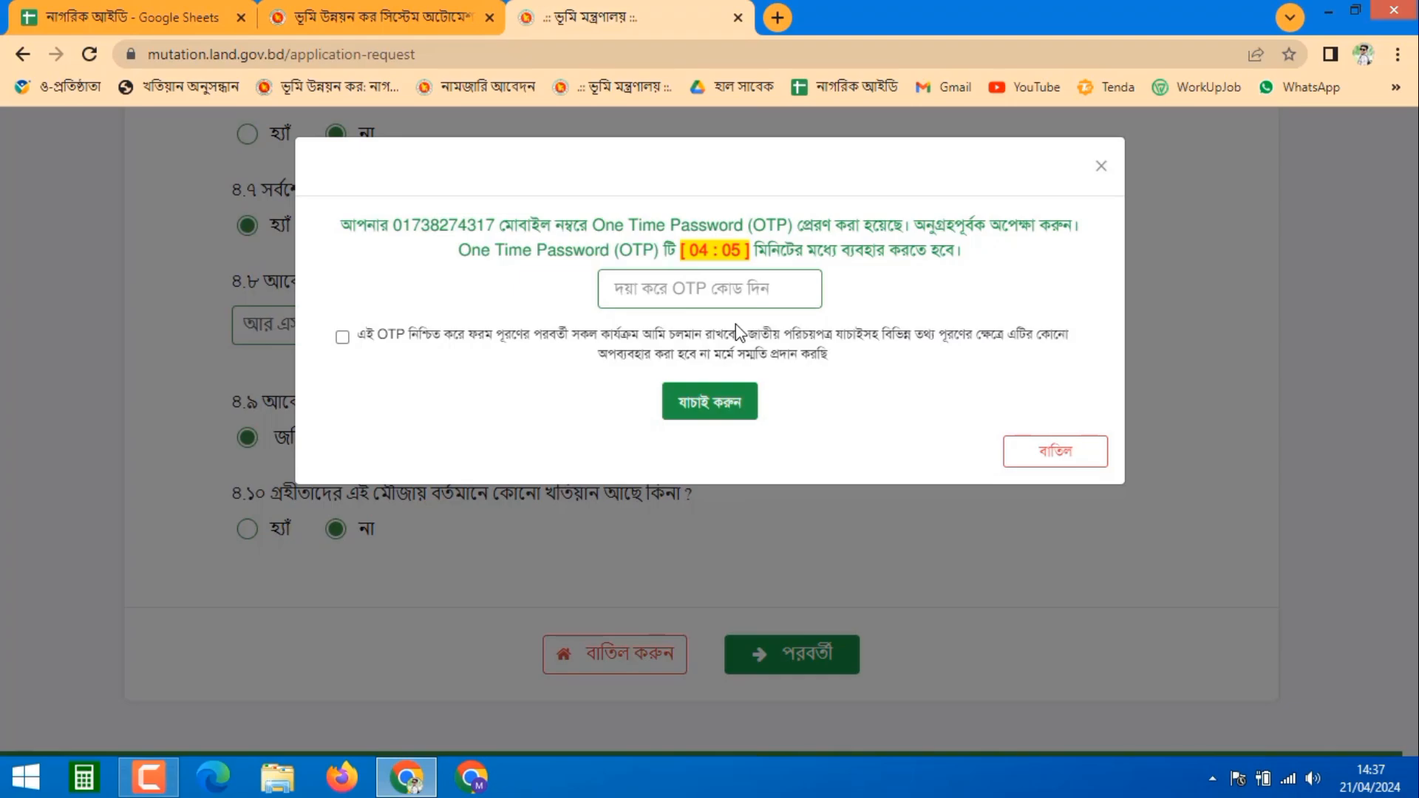
# Step: Enter the one-time code sent to the mobile, give consent, and verify it
pyautogui.rightClick(735, 323)
pyautogui.click(658, 293)
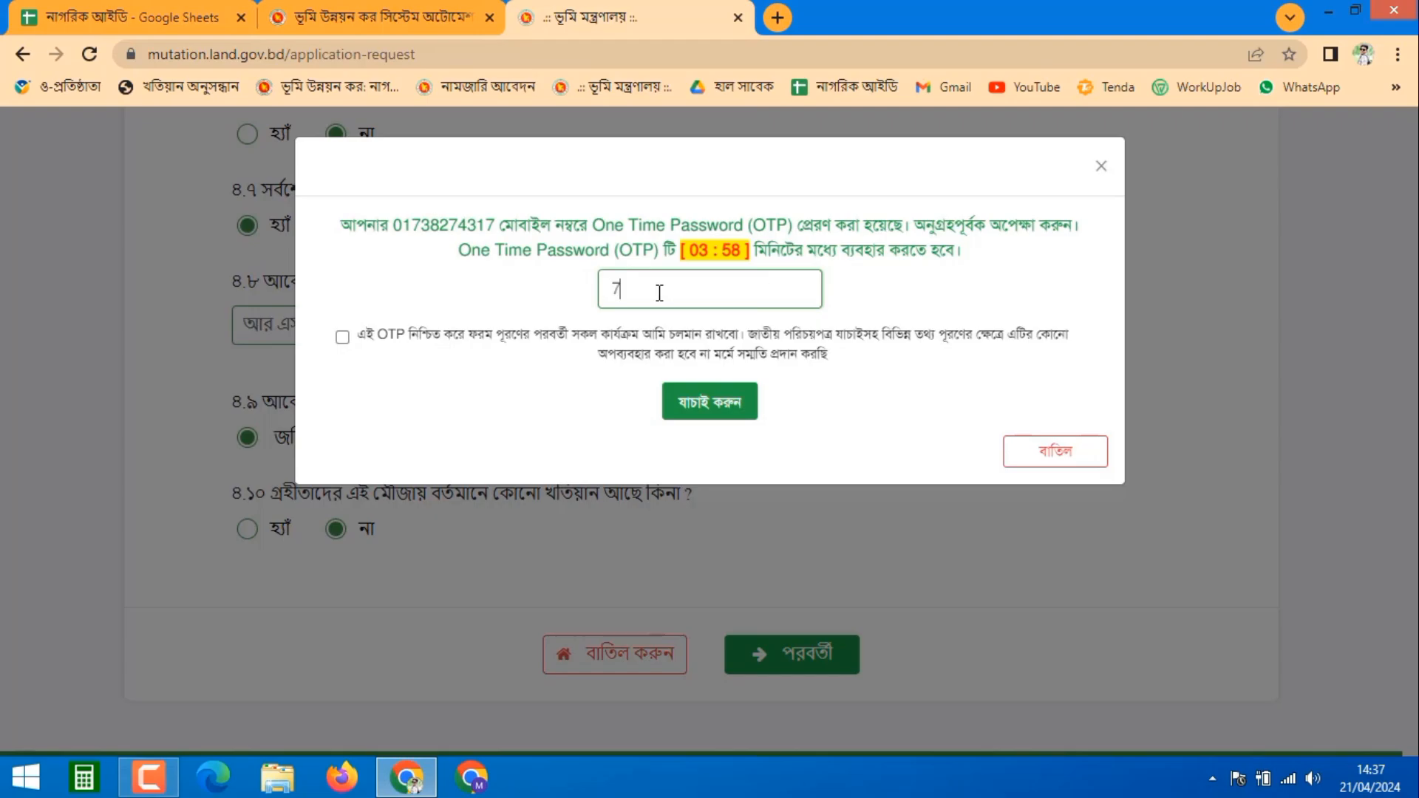
pyautogui.click(666, 352)
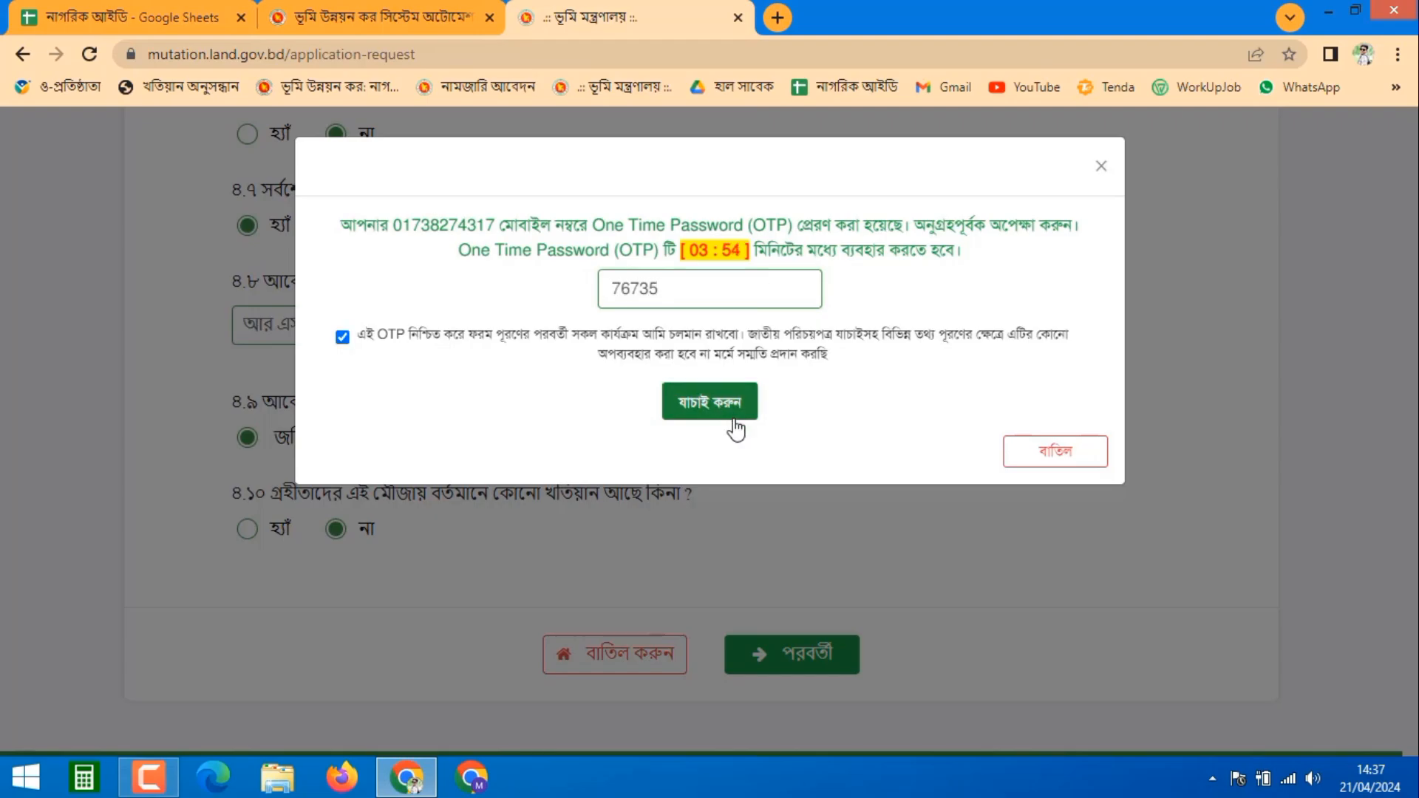
pyautogui.click(728, 414)
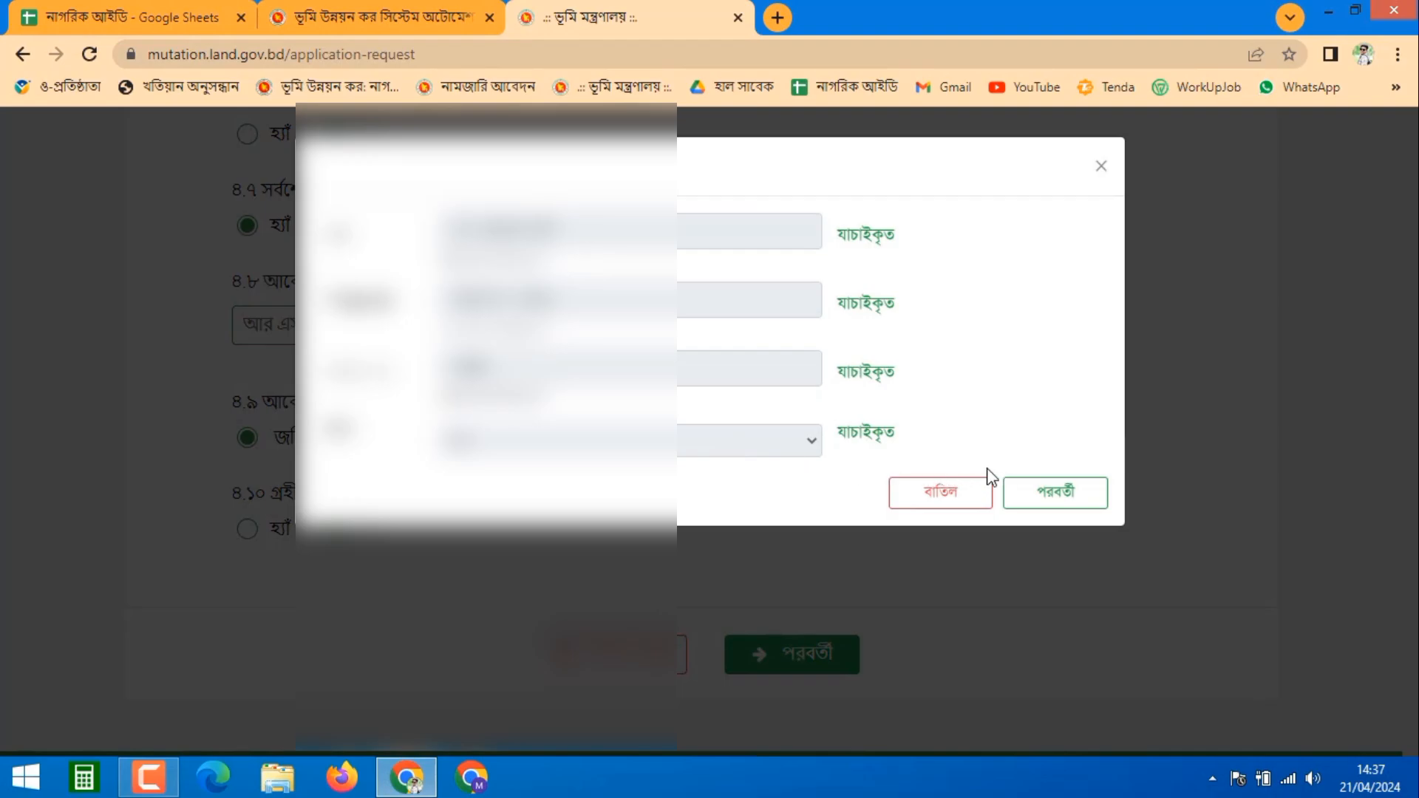
pyautogui.click(1025, 493)
# Step: Enter and verify RS khatian ৭৩৮, then dag 2024/2352 and land amount .0506 acres
pyautogui.click(1064, 492)
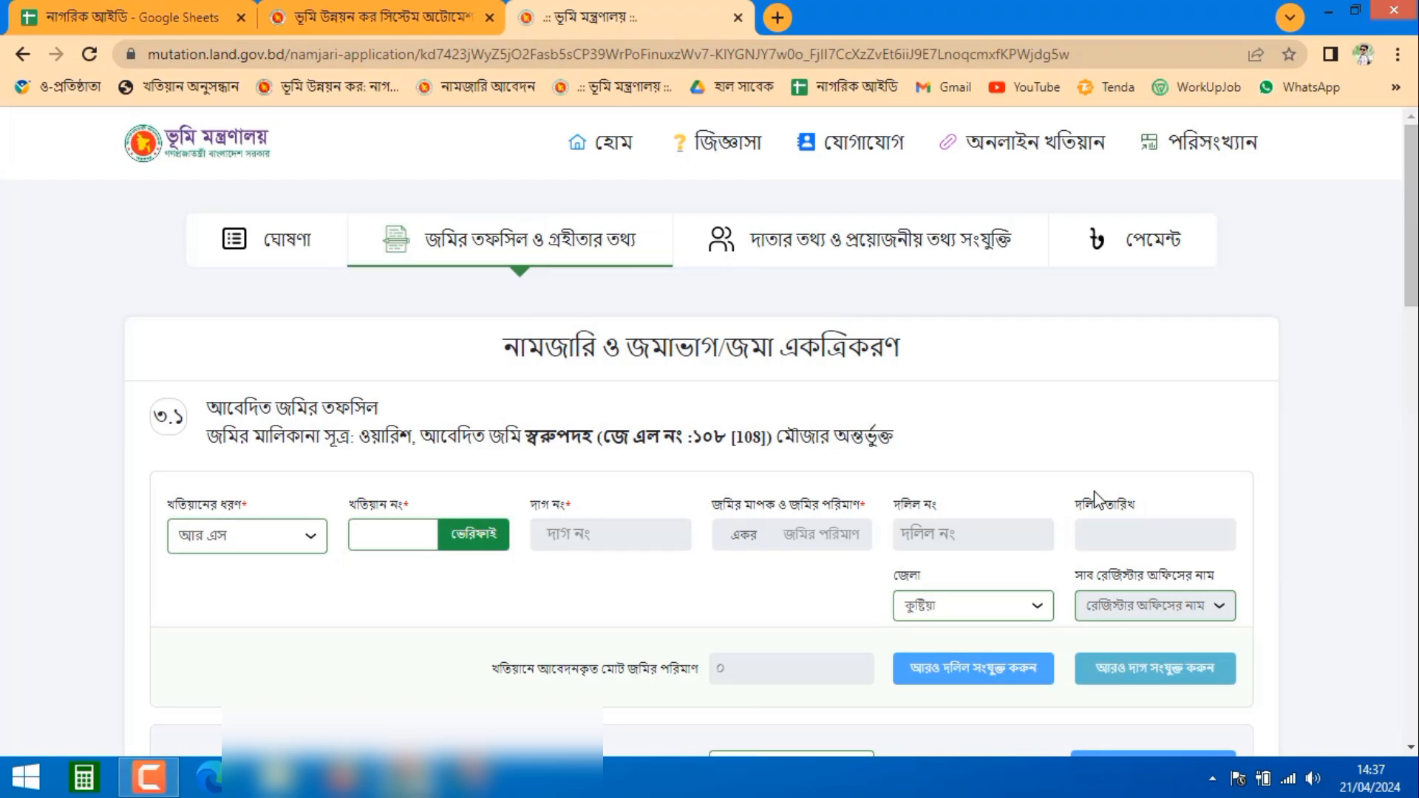
pyautogui.scroll(-4, 681, 322)
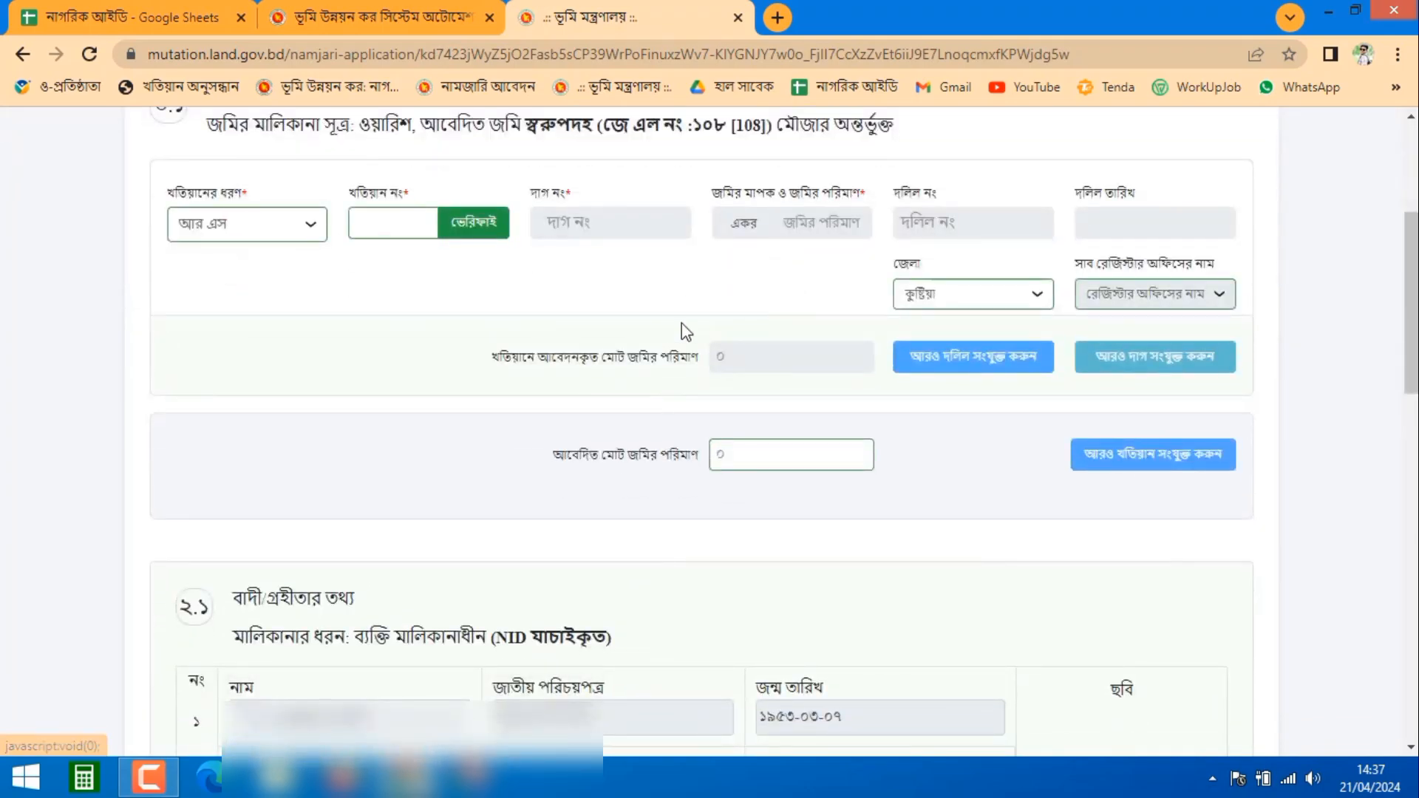
pyautogui.click(232, 225)
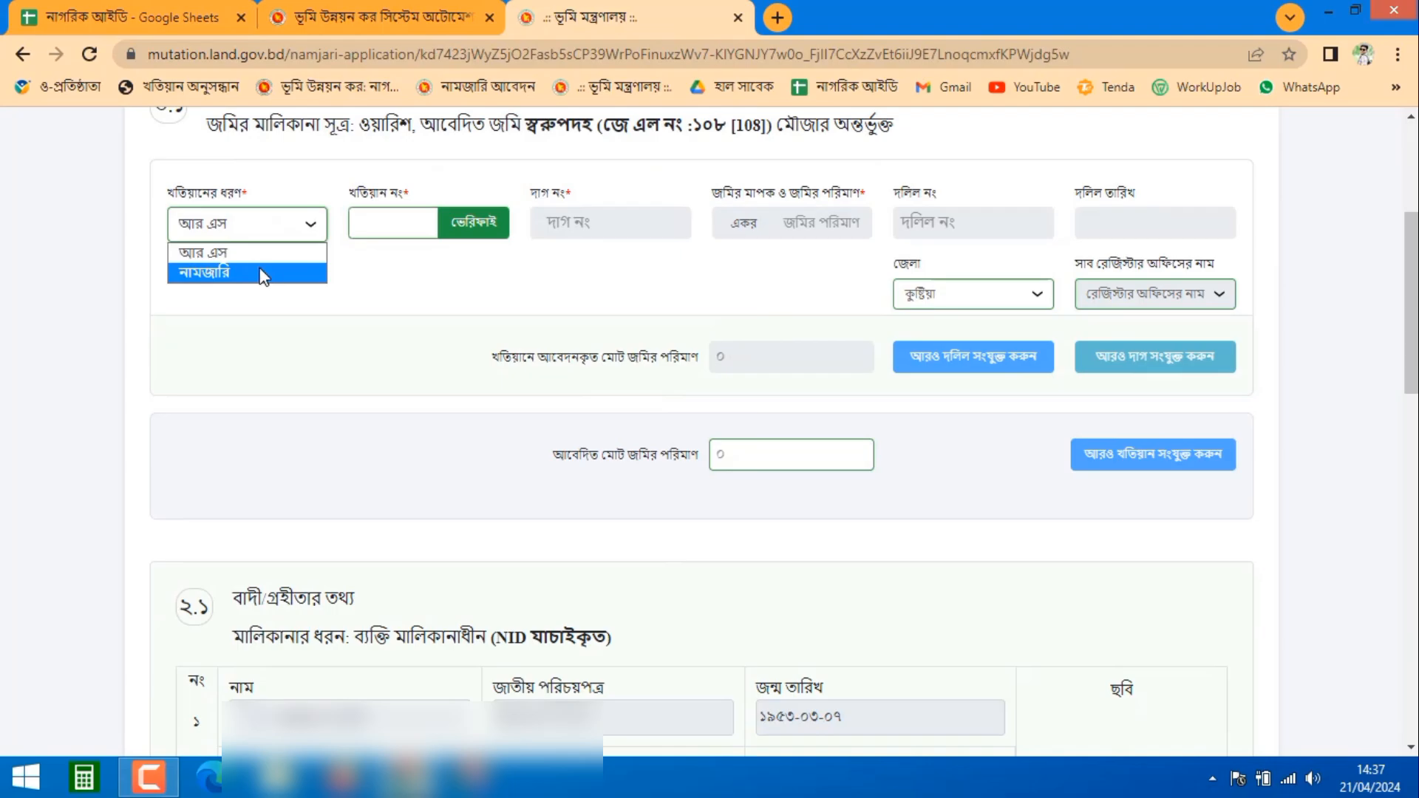
pyautogui.click(371, 222)
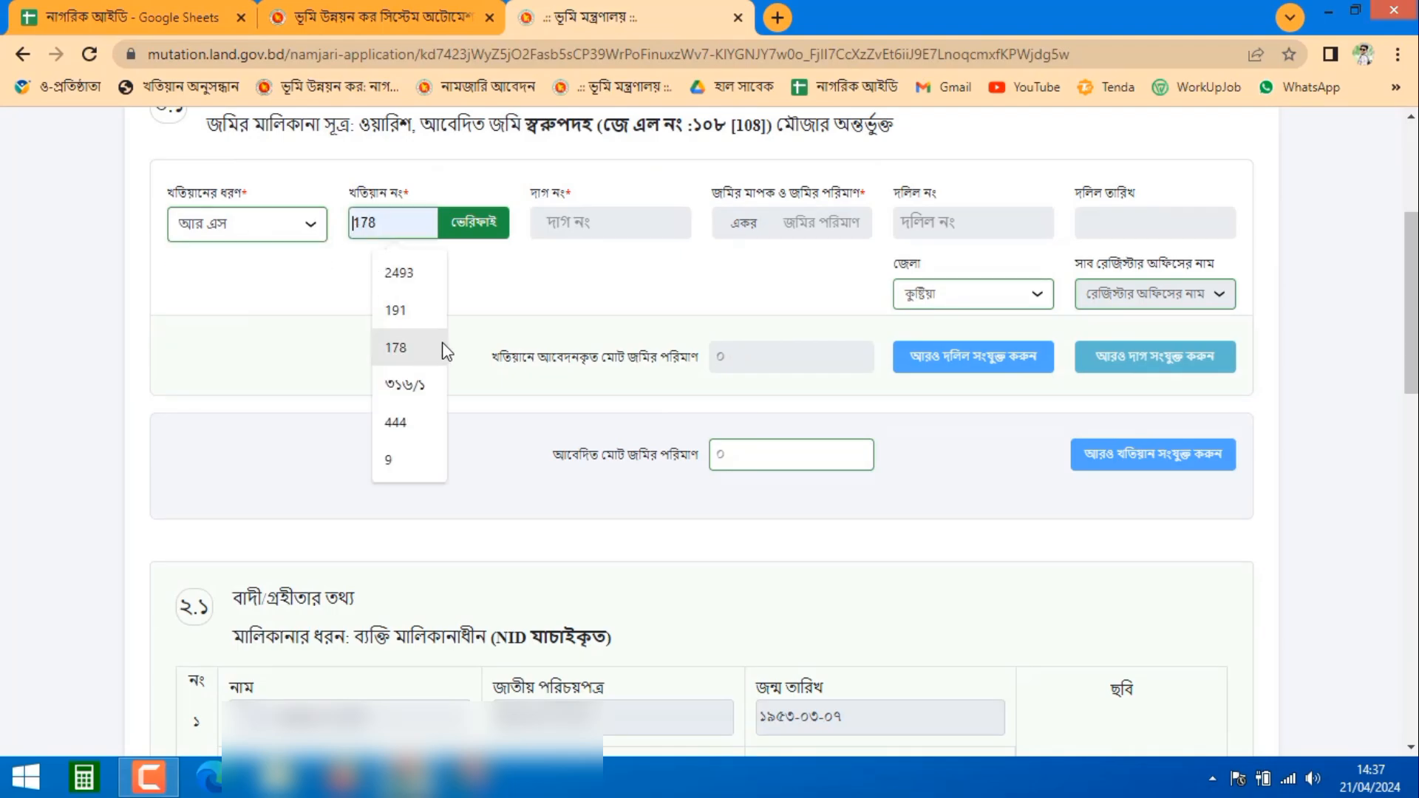
pyautogui.write('৭৩৮')
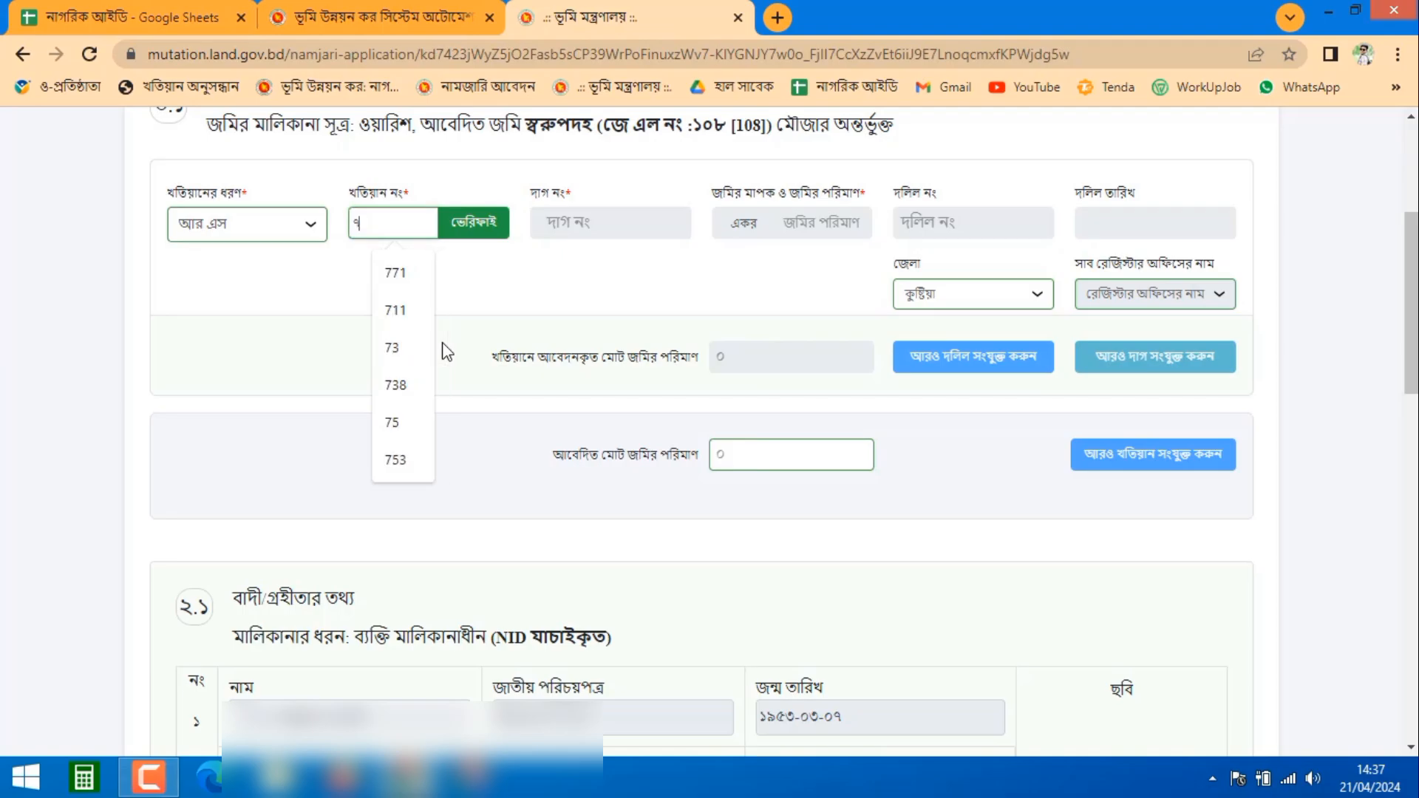
pyautogui.click(473, 236)
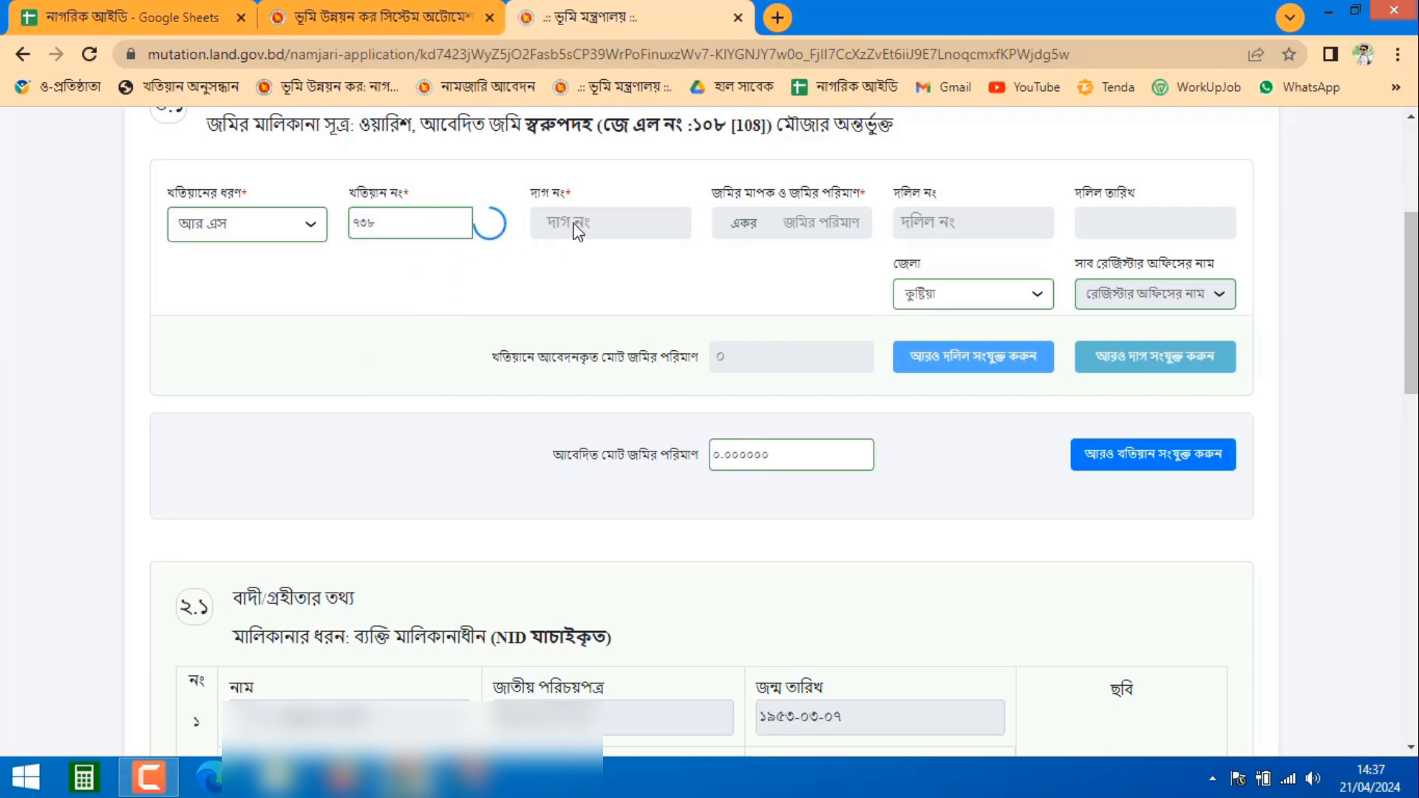
pyautogui.click(603, 228)
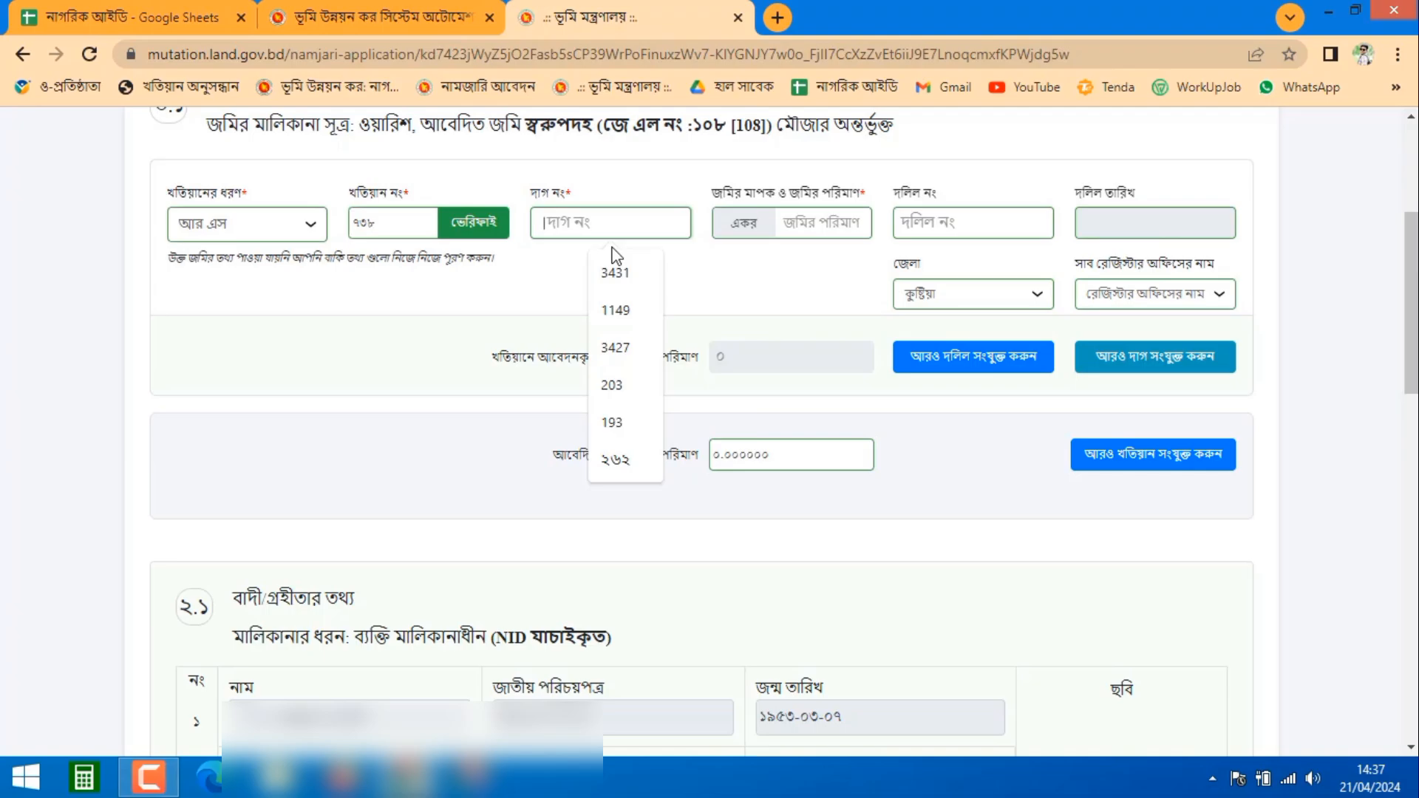
pyautogui.write('2024')
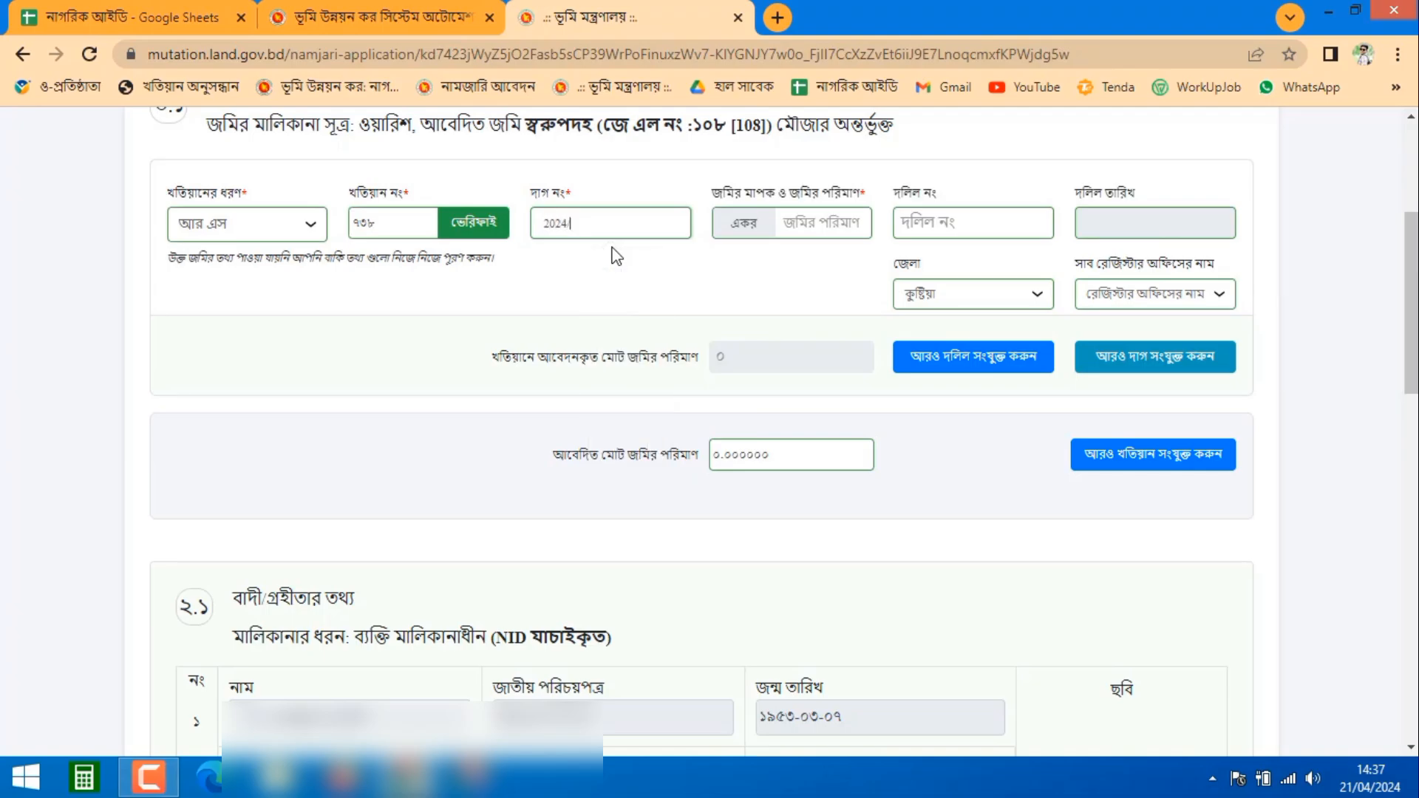
pyautogui.write('/2352')
pyautogui.click(854, 223)
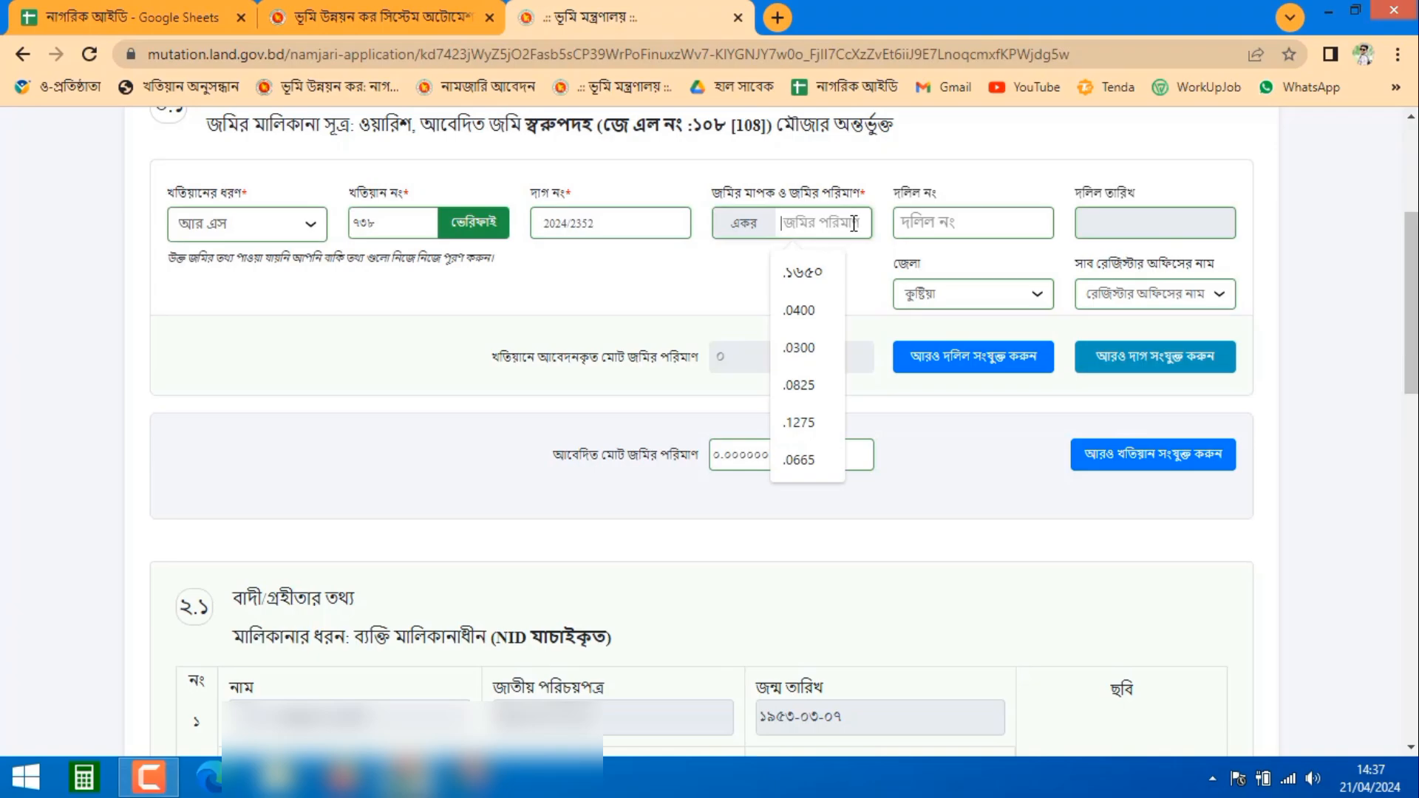
pyautogui.write('.05')
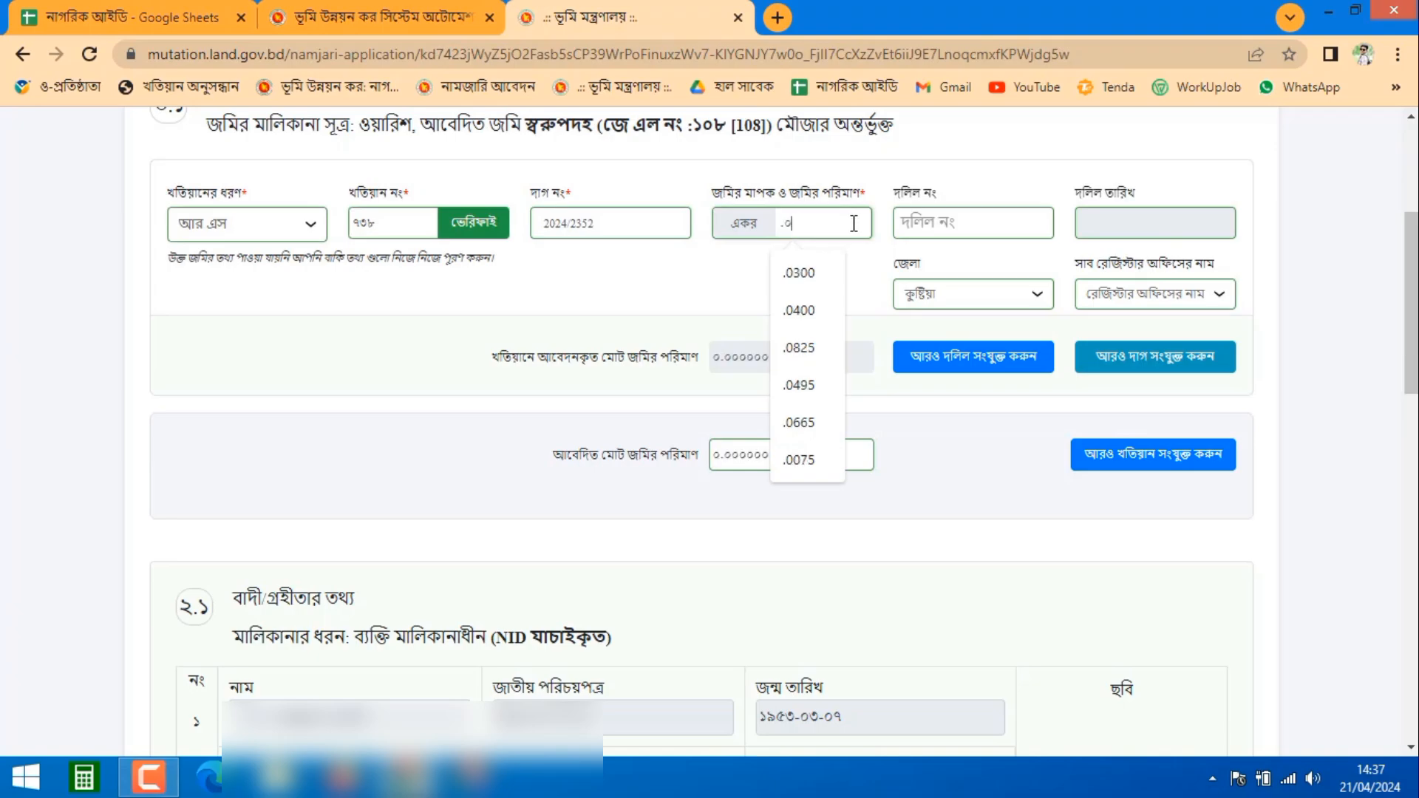
pyautogui.write('06')
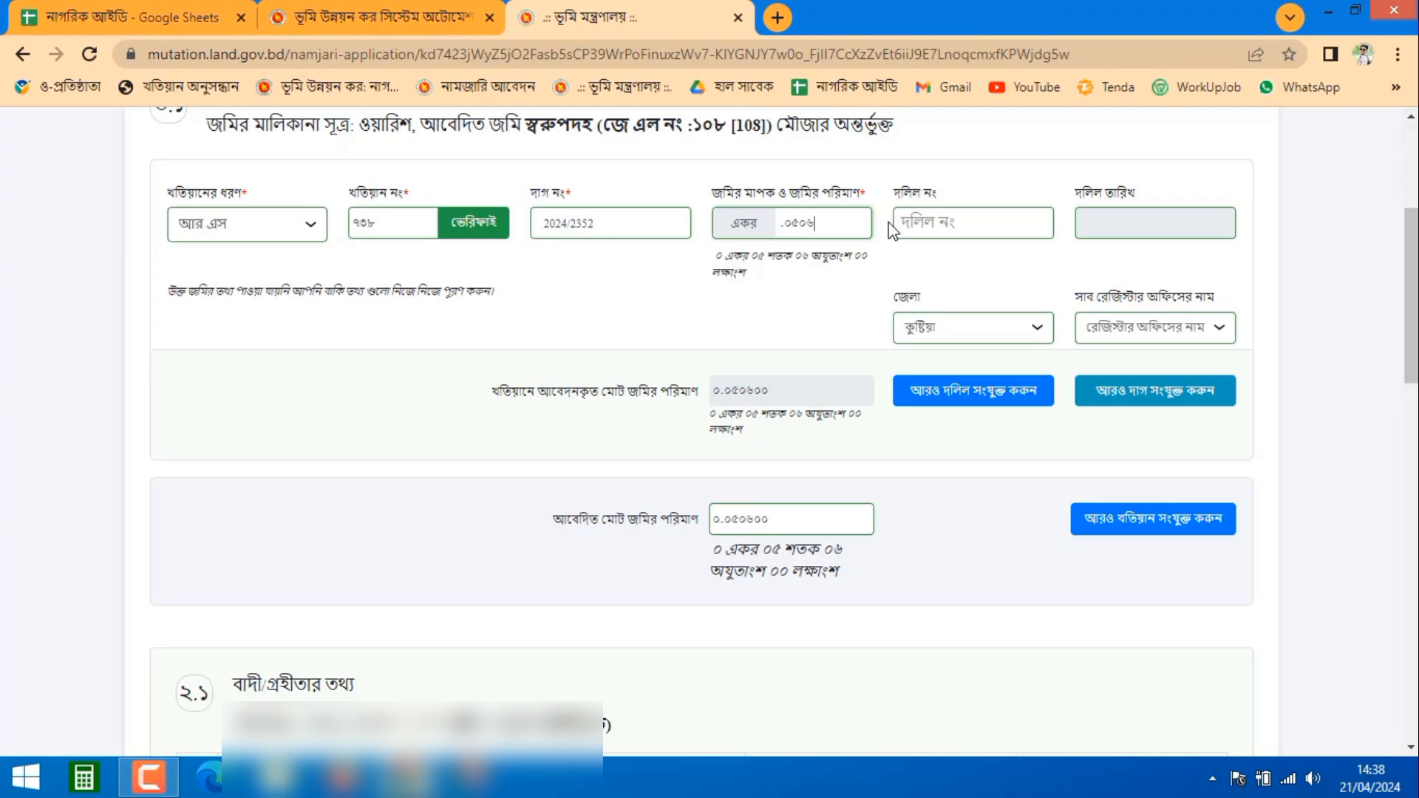
# Step: Choose the recipient's district and next location, then type their postal address
pyautogui.scroll(-7, 1019, 375)
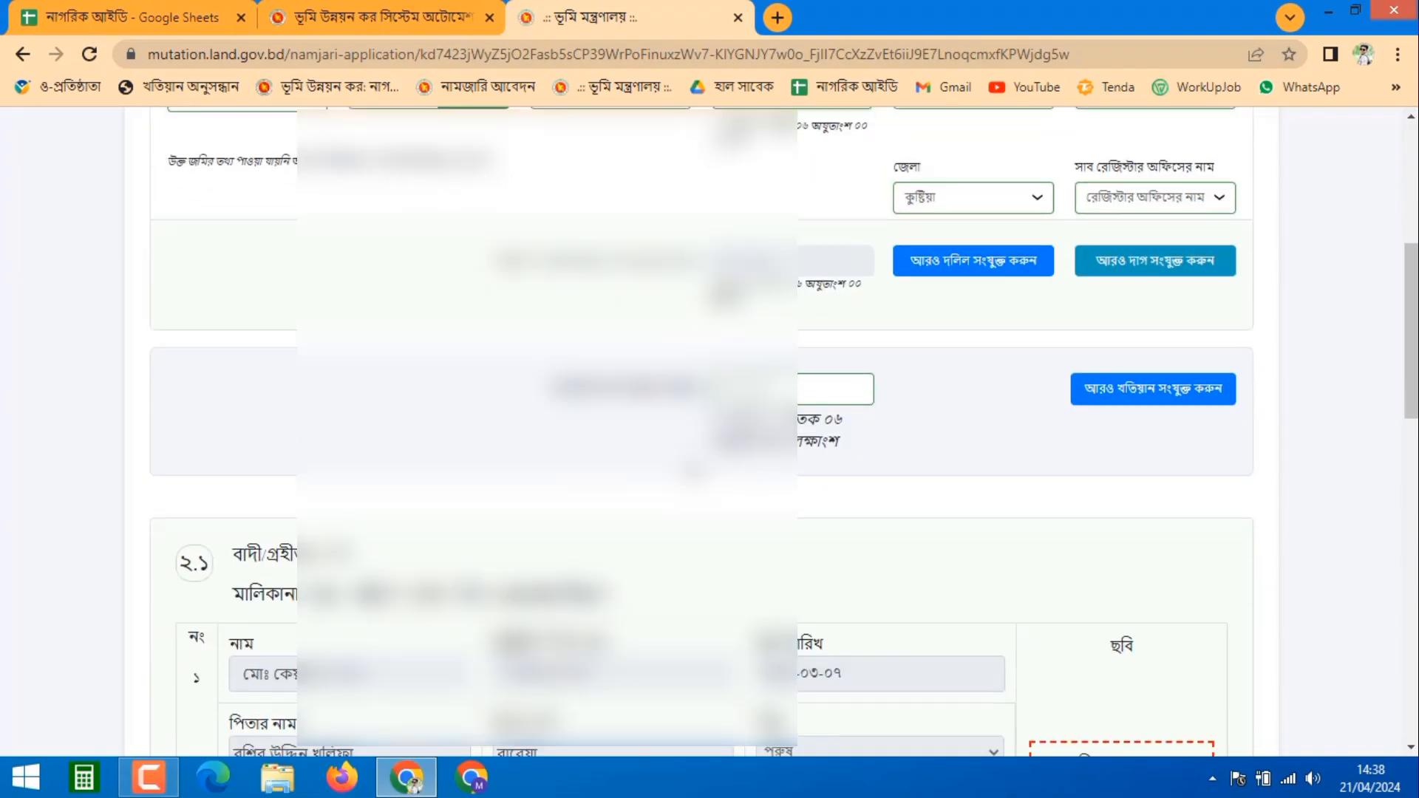
pyautogui.click(605, 450)
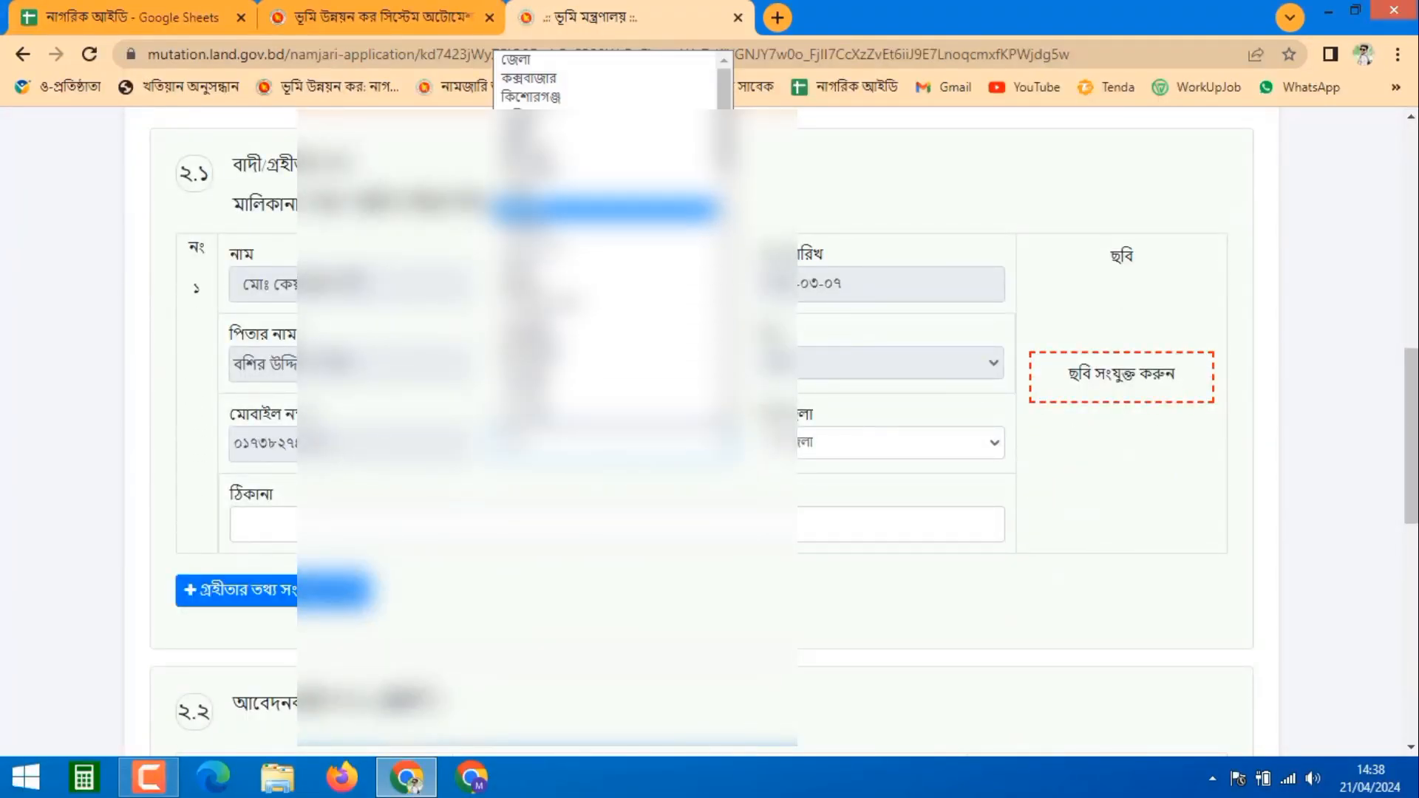
pyautogui.click(606, 153)
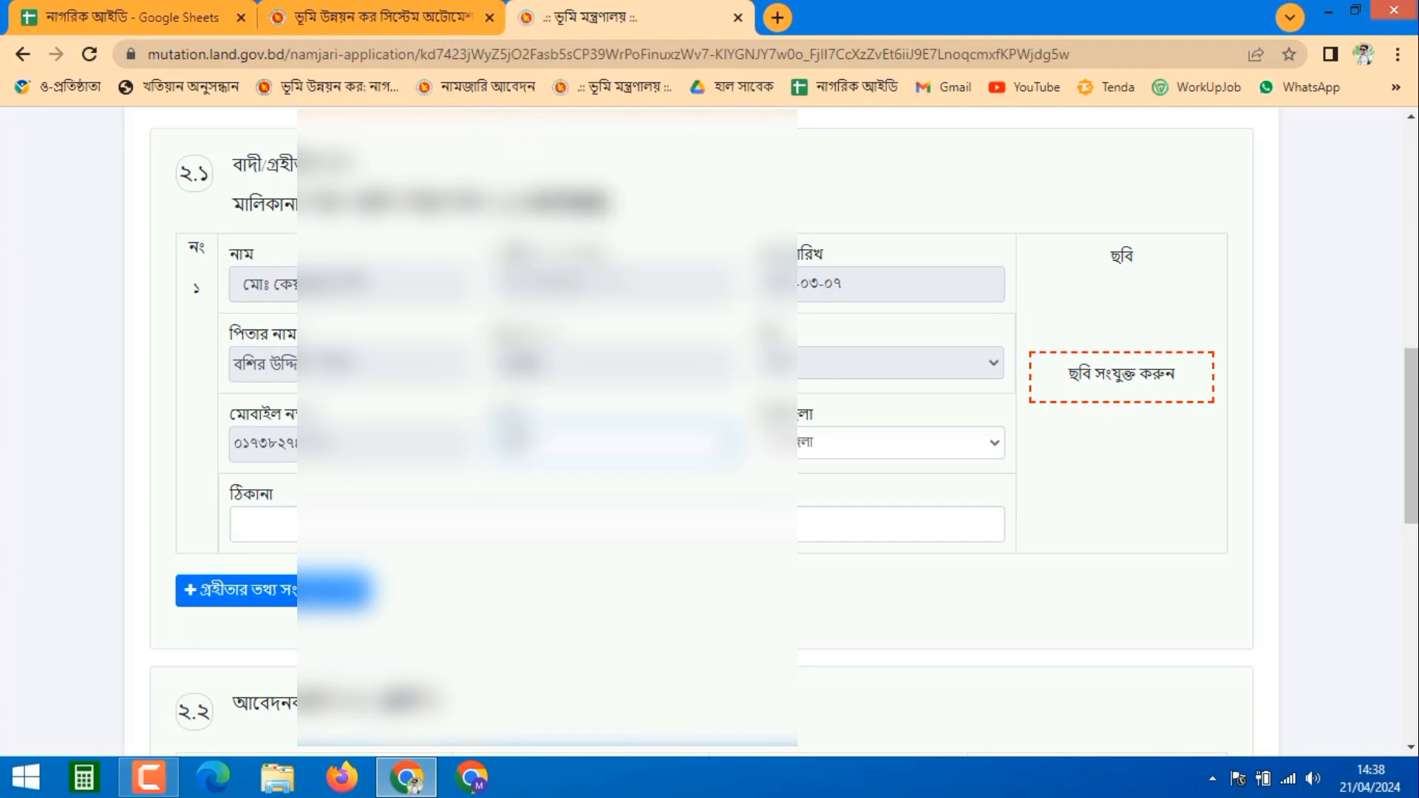
pyautogui.click(812, 582)
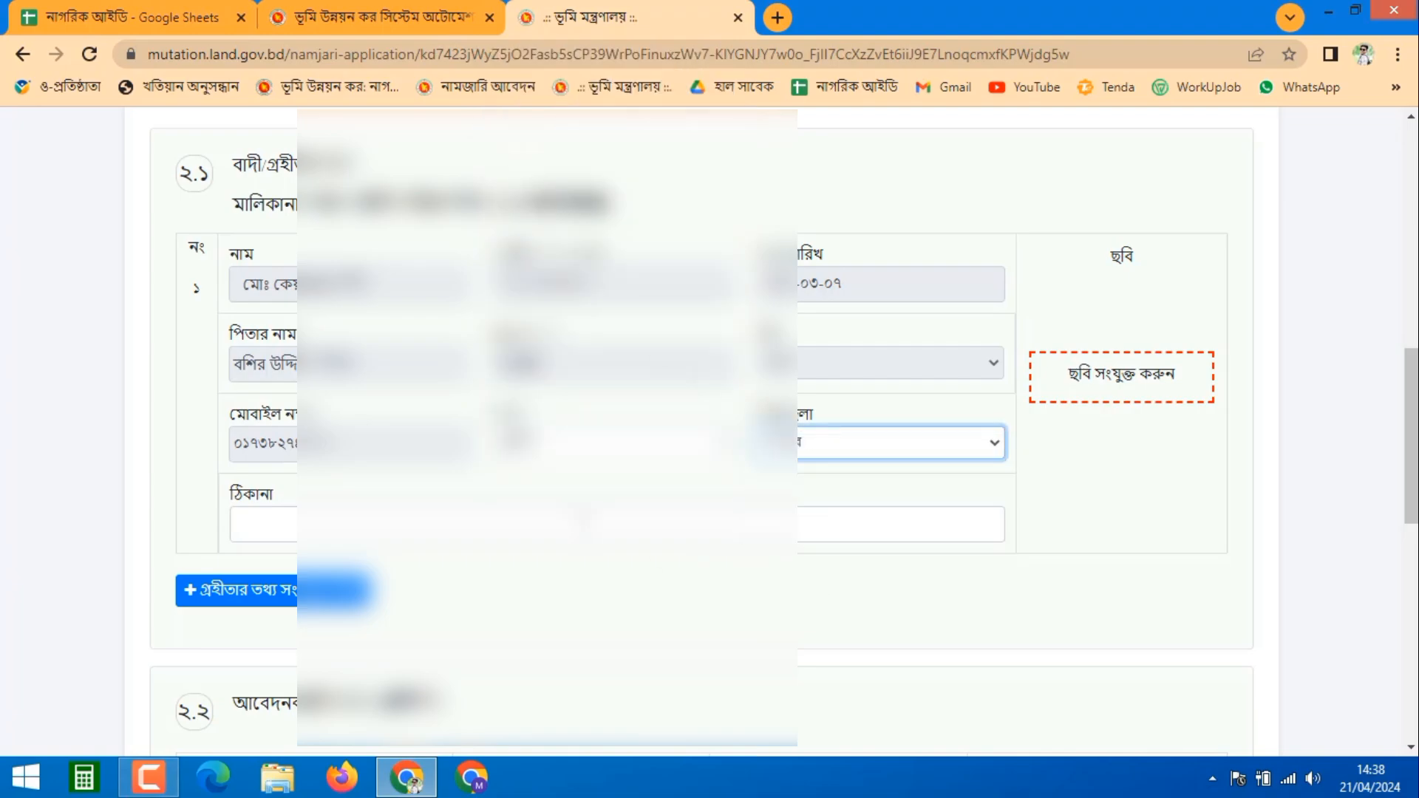
pyautogui.press('Tab')
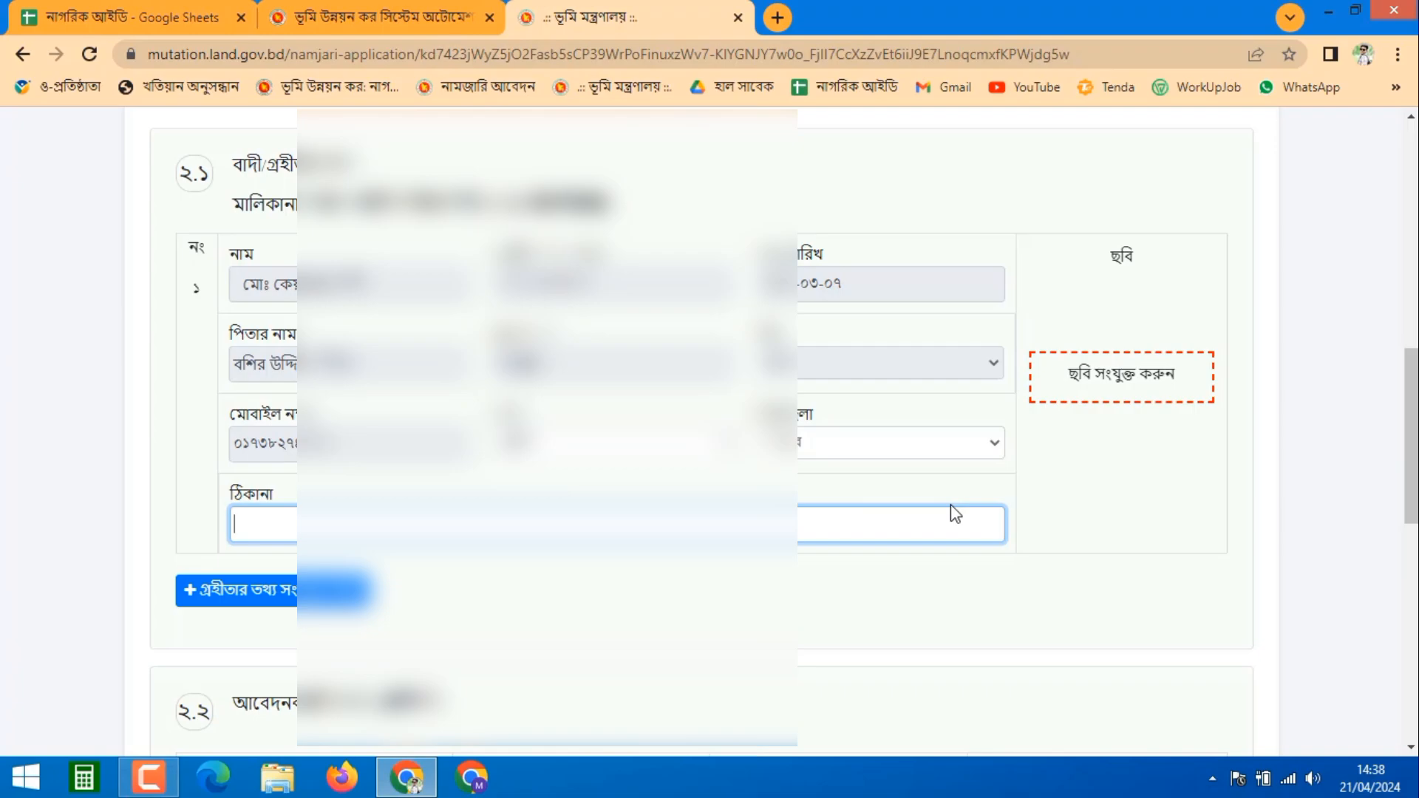
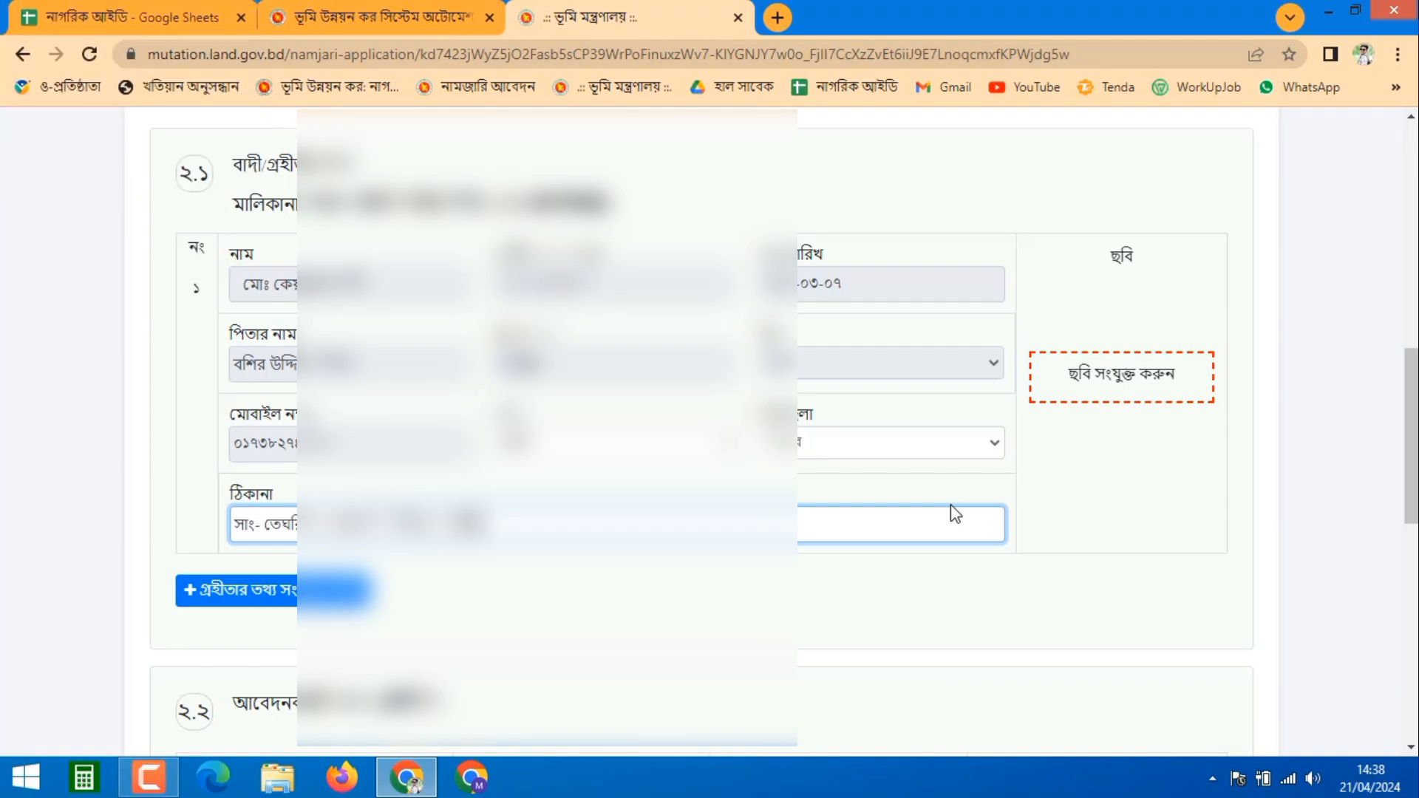
pyautogui.press('Left')
pyautogui.press('Left')
pyautogui.press('Left')
pyautogui.press('Left')
pyautogui.press('Left')
pyautogui.press('Left')
pyautogui.press('Left')
pyautogui.press('Left')
pyautogui.press('Left')
pyautogui.press('Left')
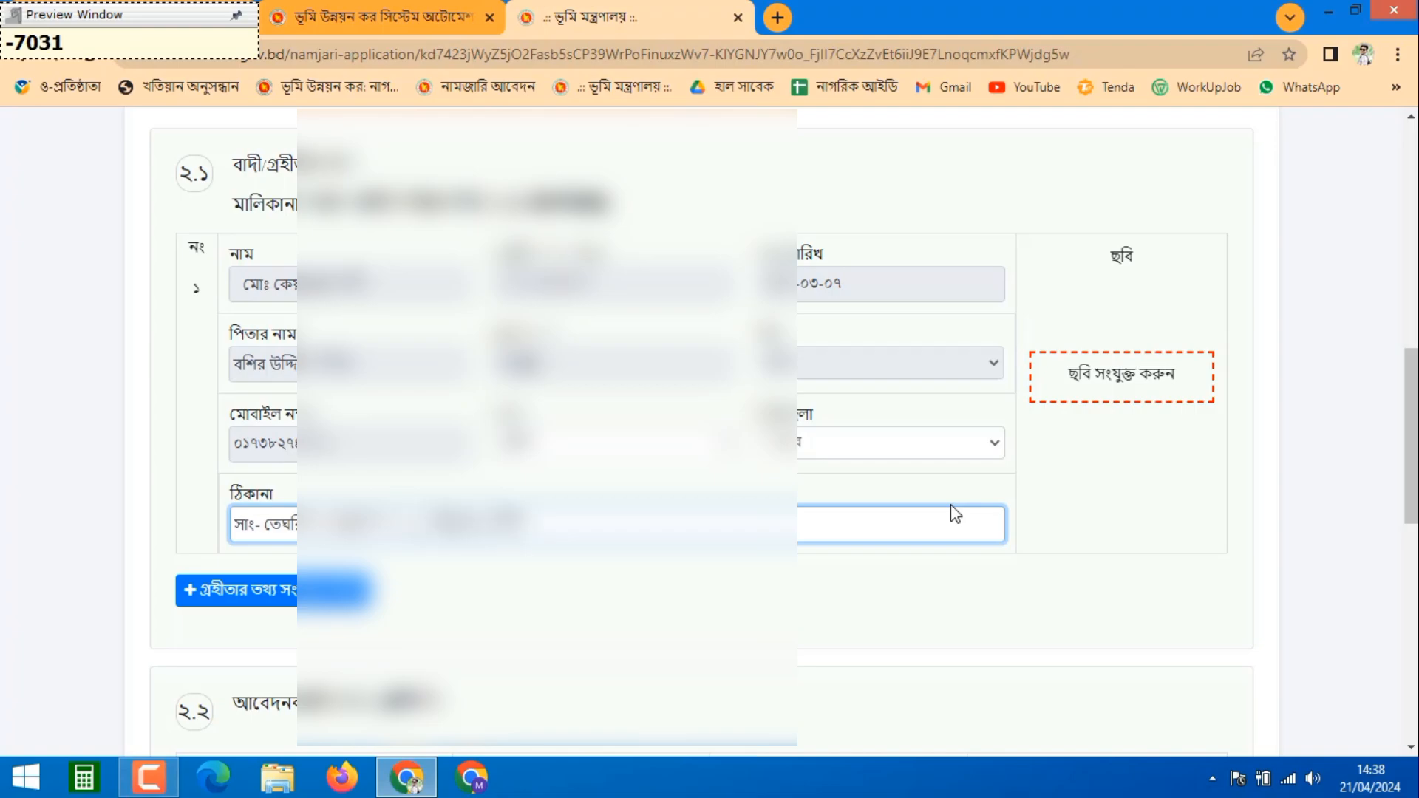
# Step: Retype the misspelled village word in the first recipient's address in Bangla
pyautogui.doubleClick(285, 521)
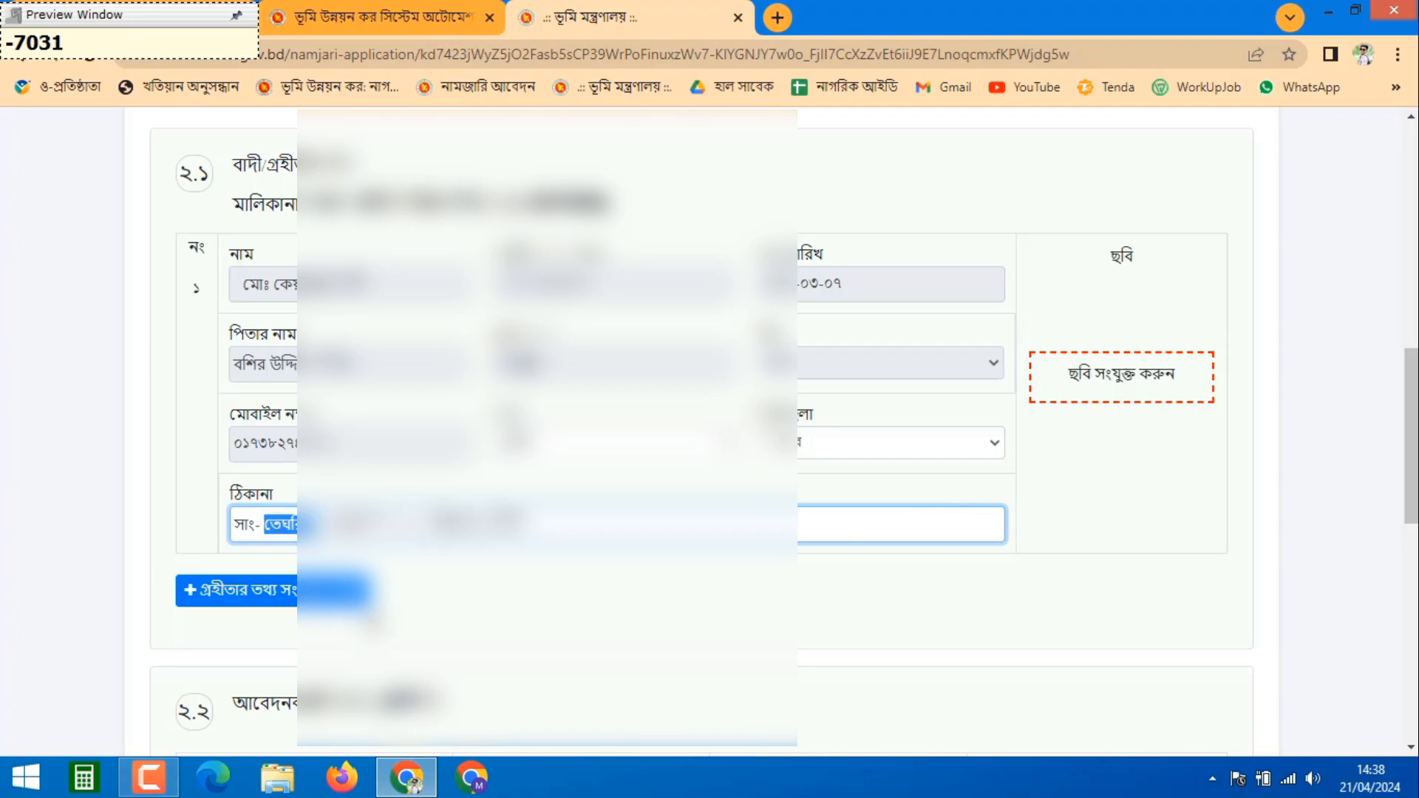
pyautogui.write('sb')
pyautogui.press('Right')
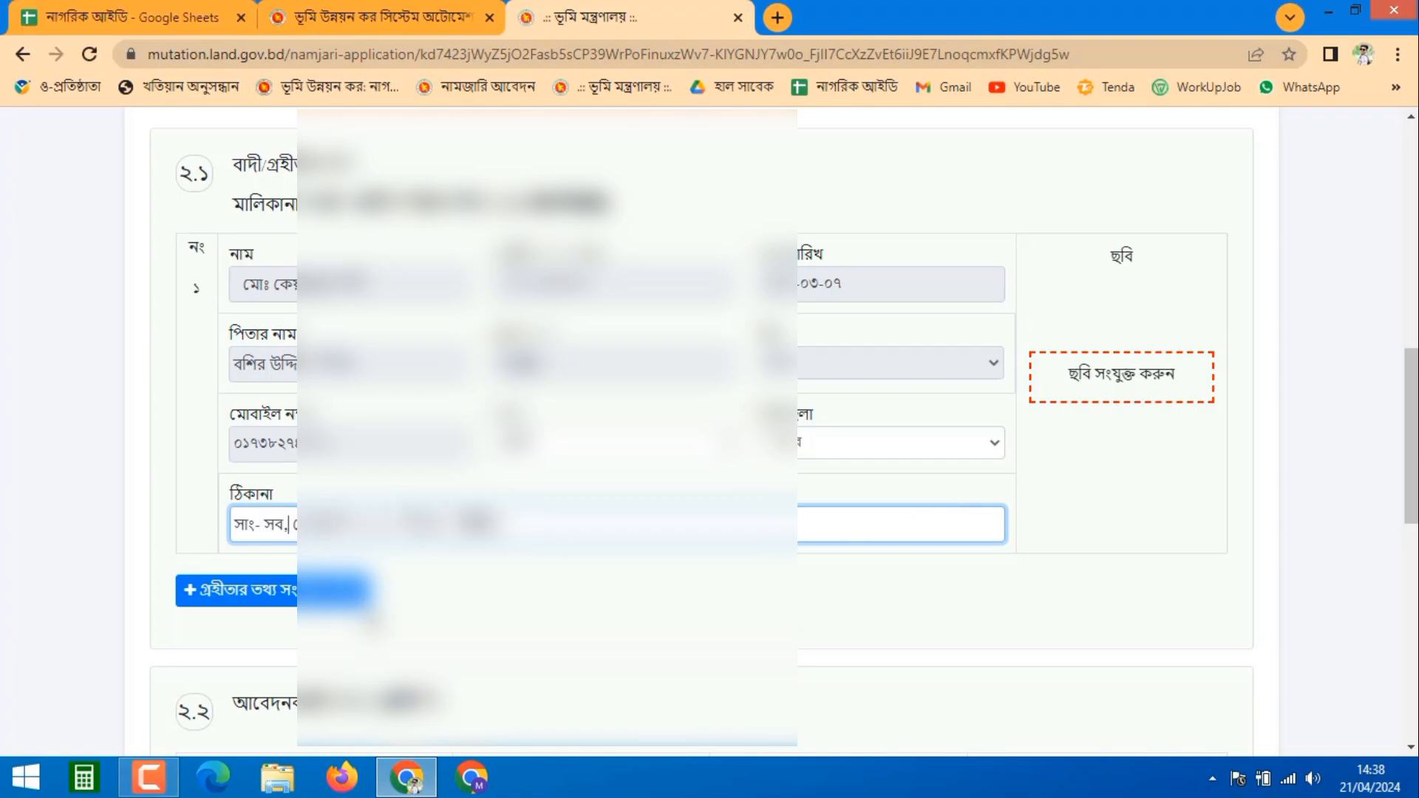
pyautogui.press('BackSpace')
pyautogui.press('BackSpace')
pyautogui.write('sb')
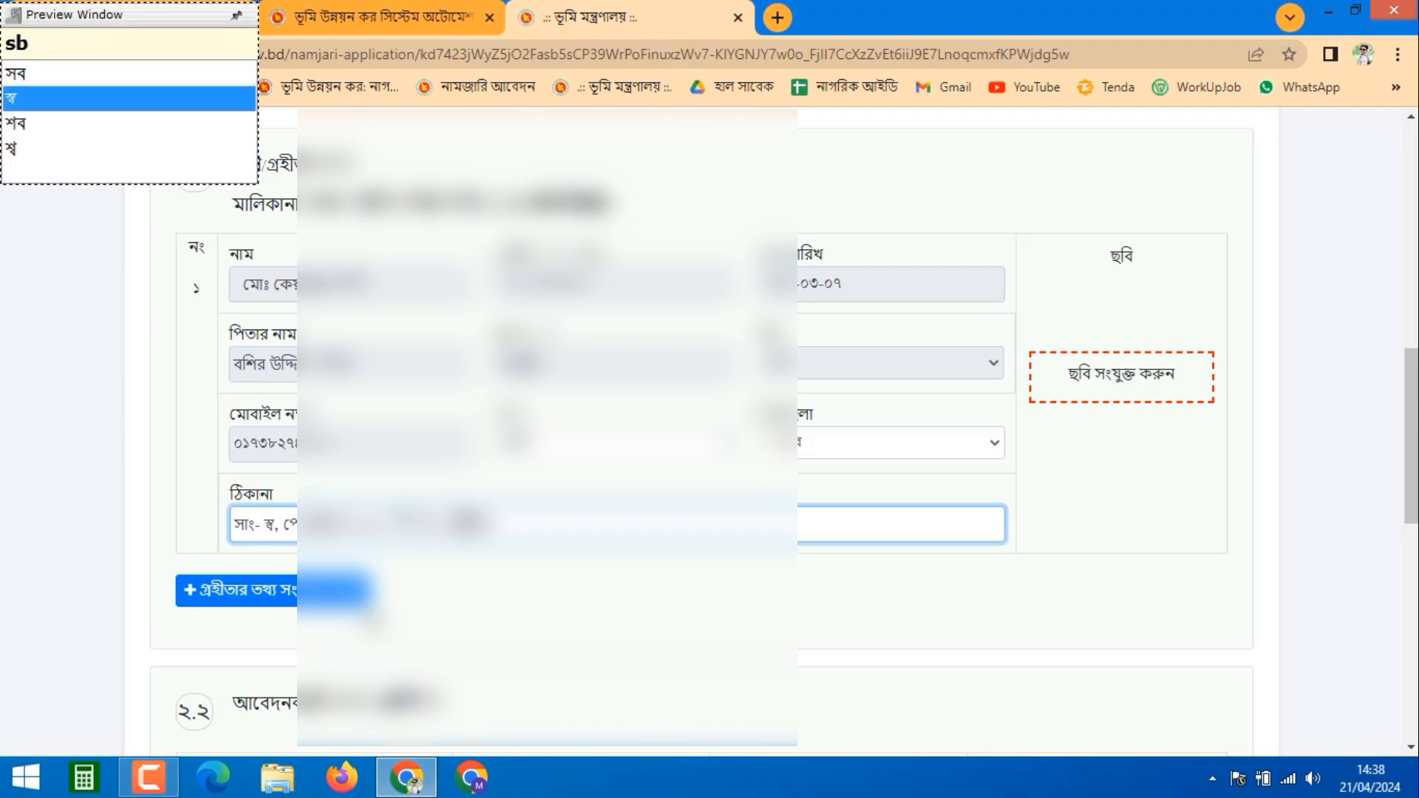
pyautogui.press('Right')
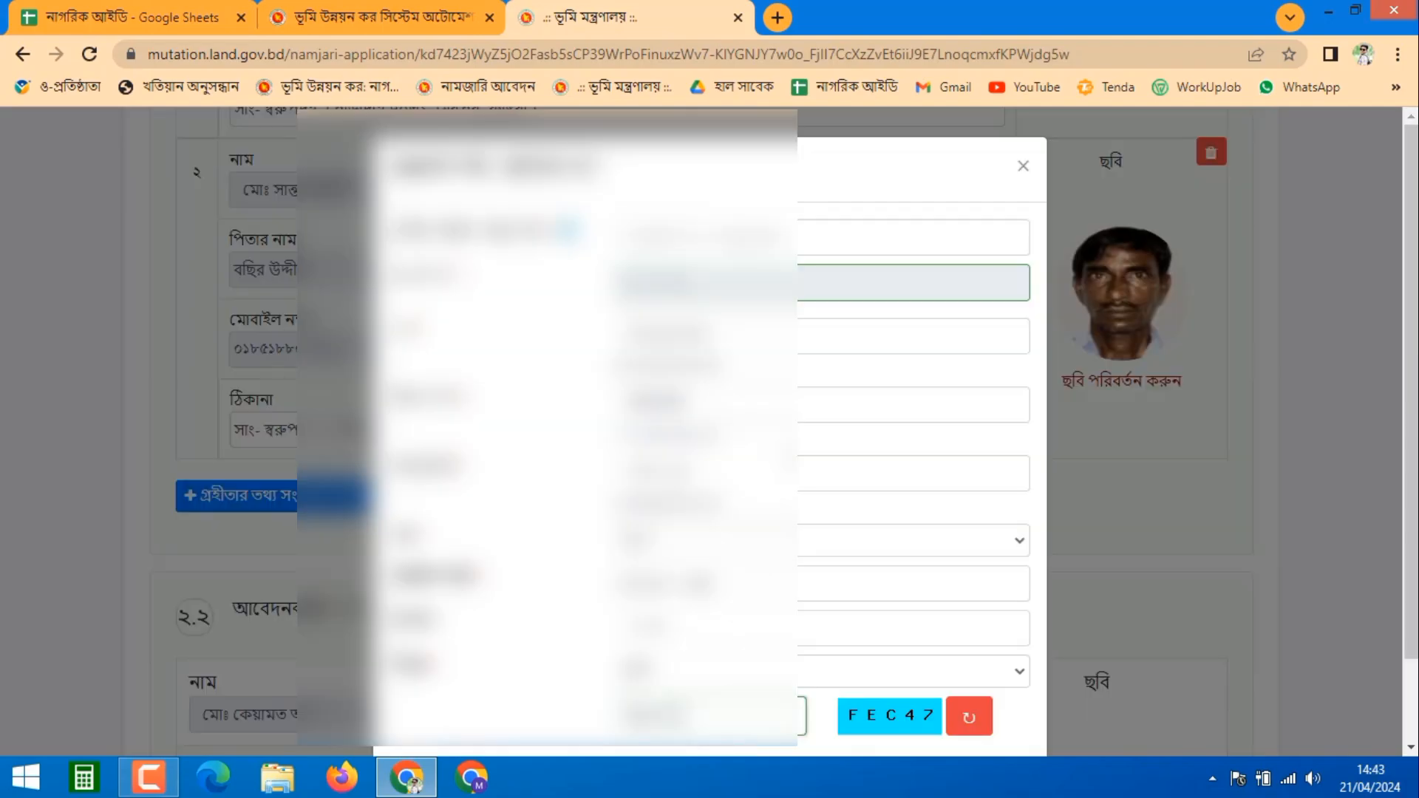
# Step: Enter the new recipient's ID number and birth date, verify, and add them to the application
pyautogui.click(667, 243)
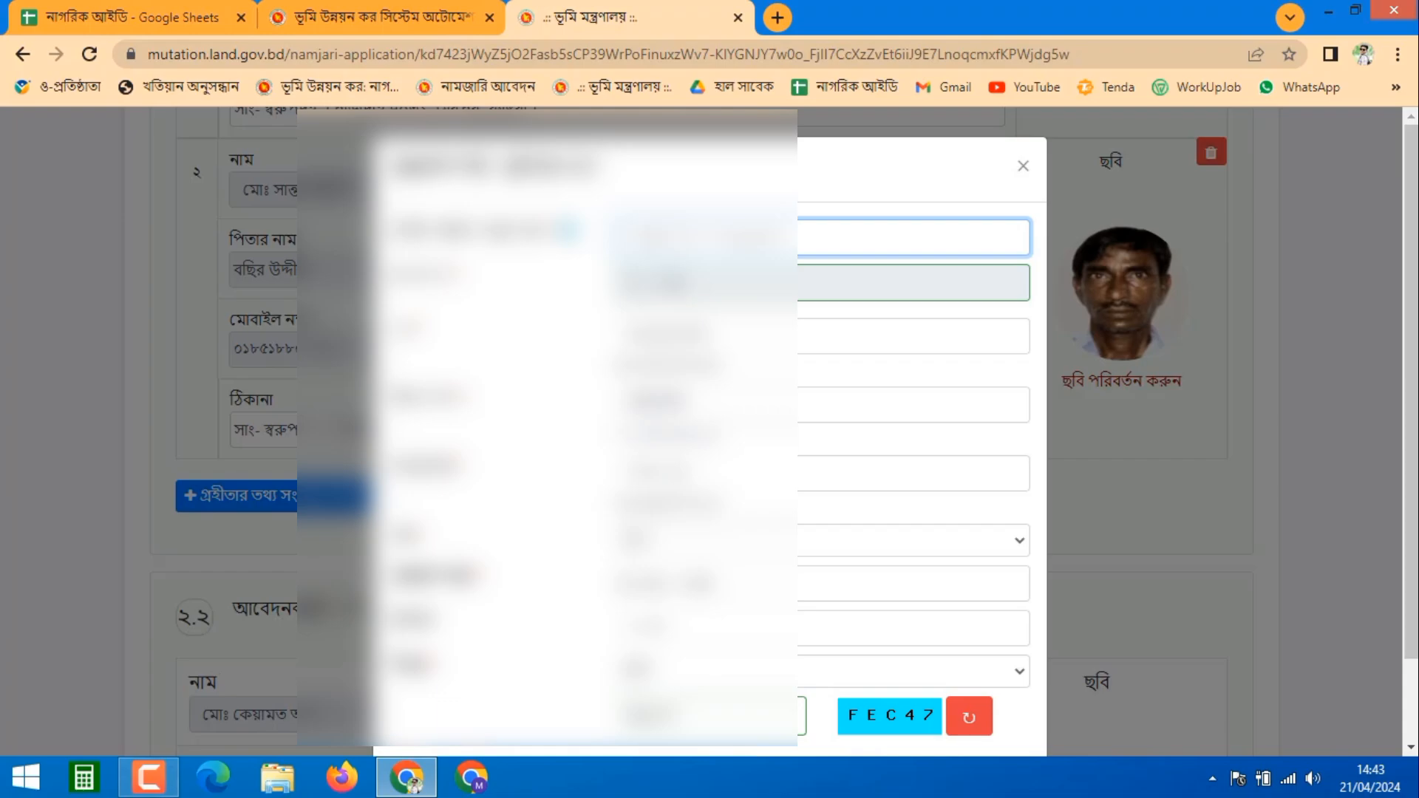
pyautogui.click(699, 287)
pyautogui.click(701, 315)
pyautogui.click(700, 315)
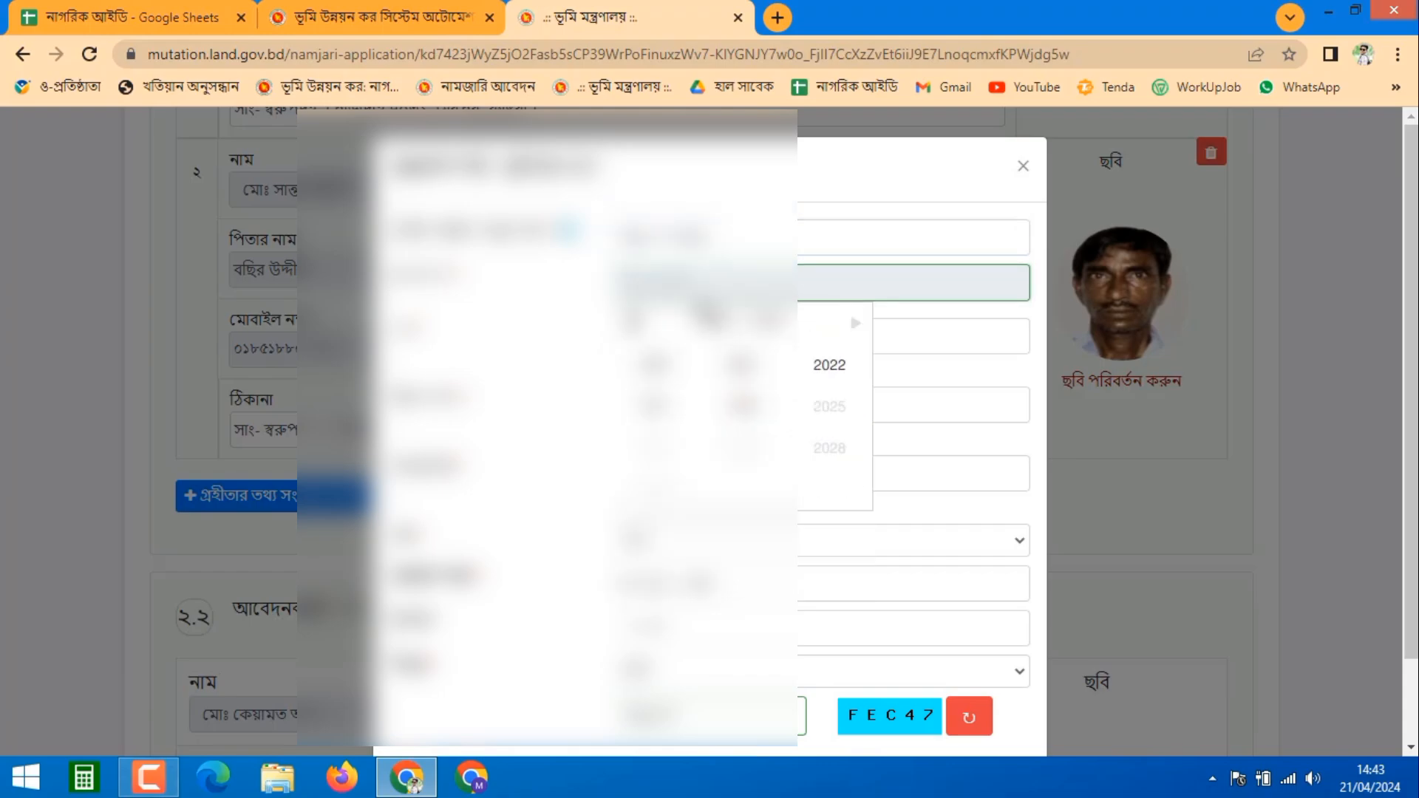
pyautogui.click(632, 323)
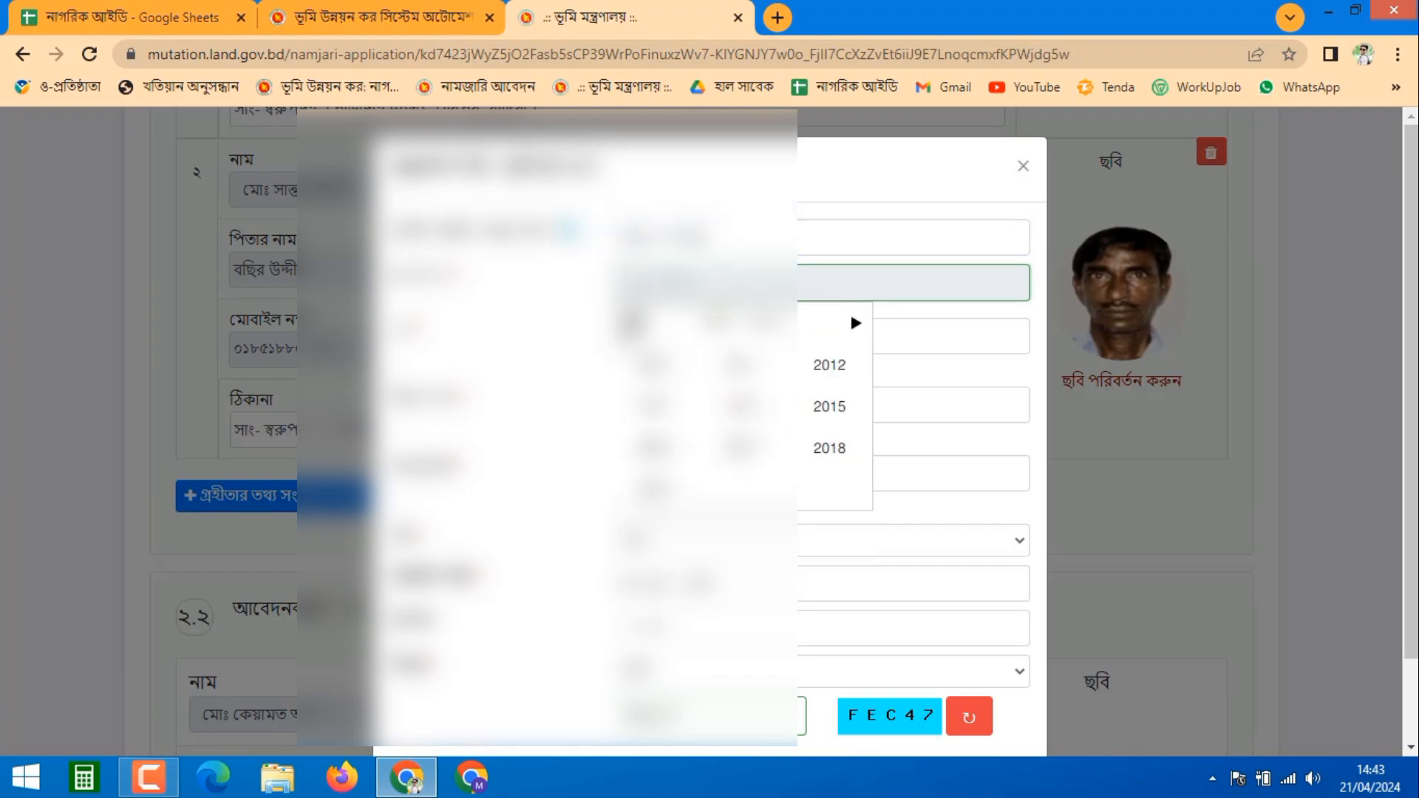
pyautogui.click(632, 324)
pyautogui.click(632, 324)
pyautogui.click(632, 324)
pyautogui.click(632, 323)
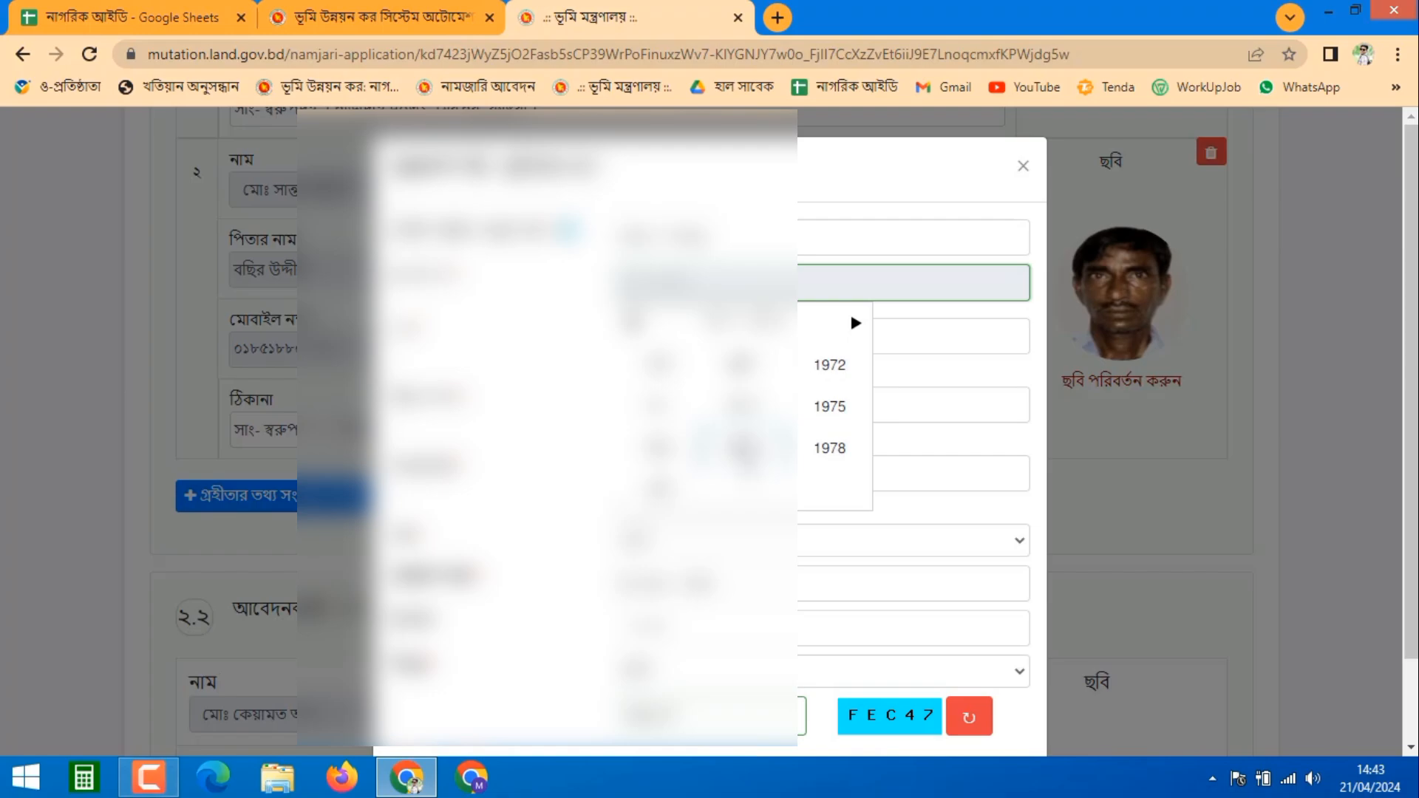
pyautogui.click(743, 448)
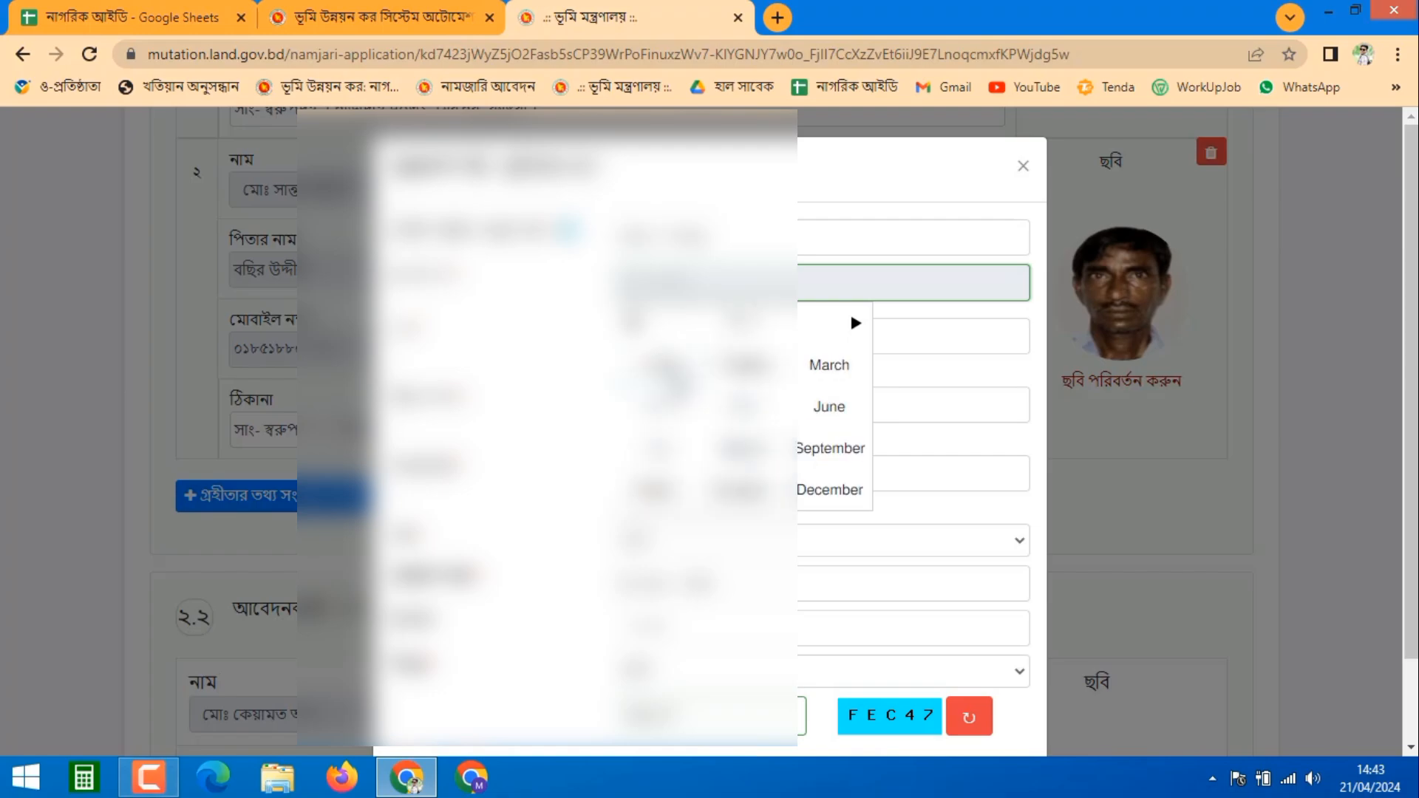
pyautogui.click(672, 372)
pyautogui.click(848, 410)
pyautogui.scroll(-2, 807, 396)
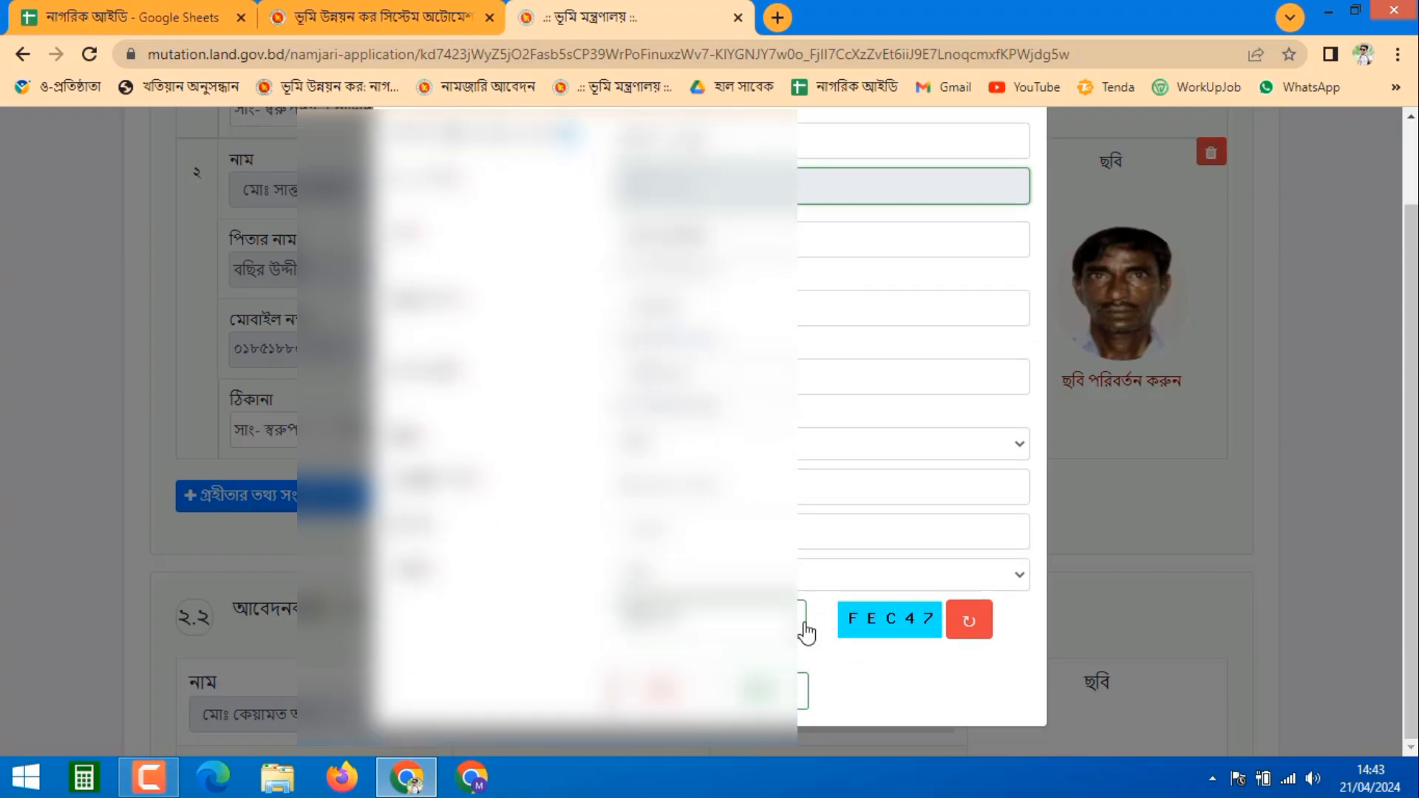
pyautogui.click(769, 689)
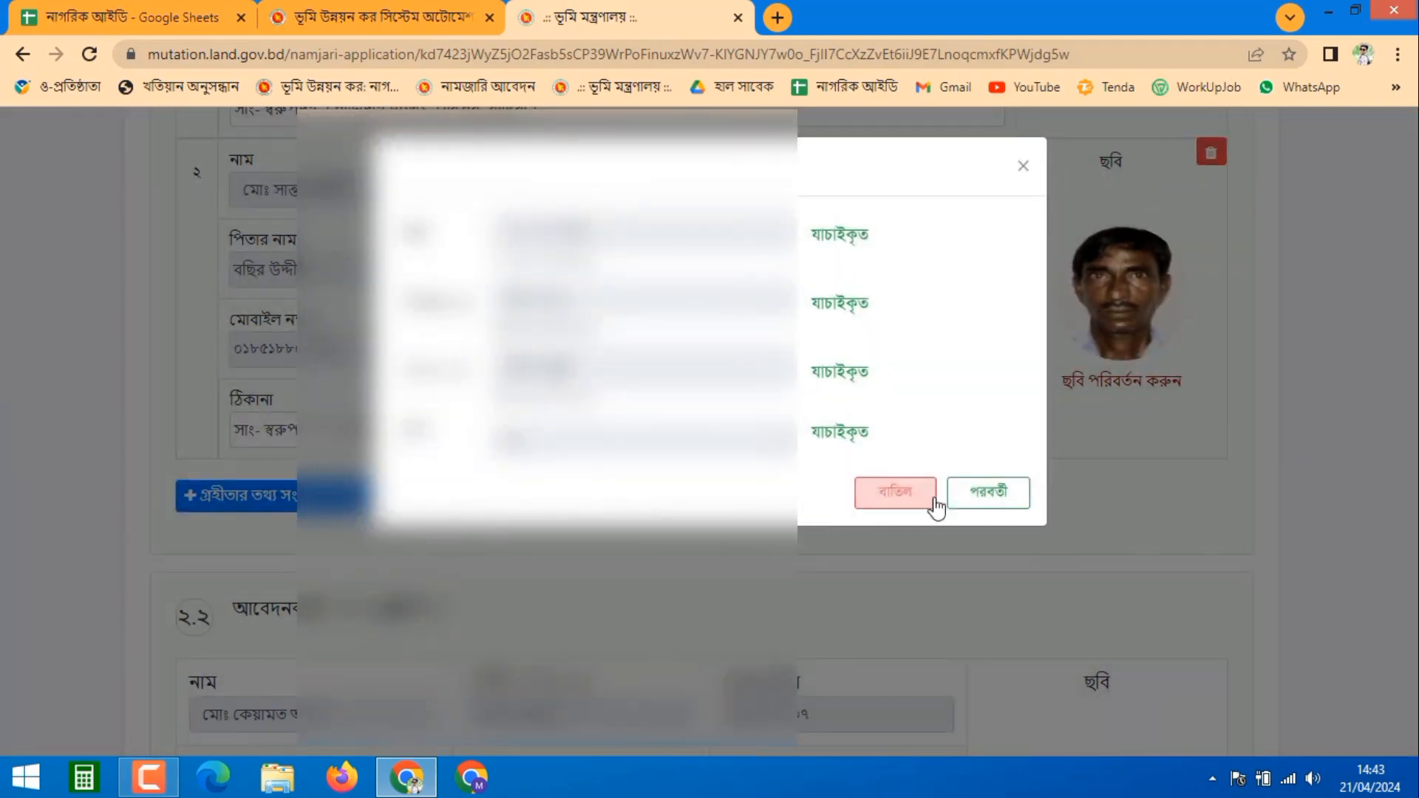
pyautogui.click(989, 494)
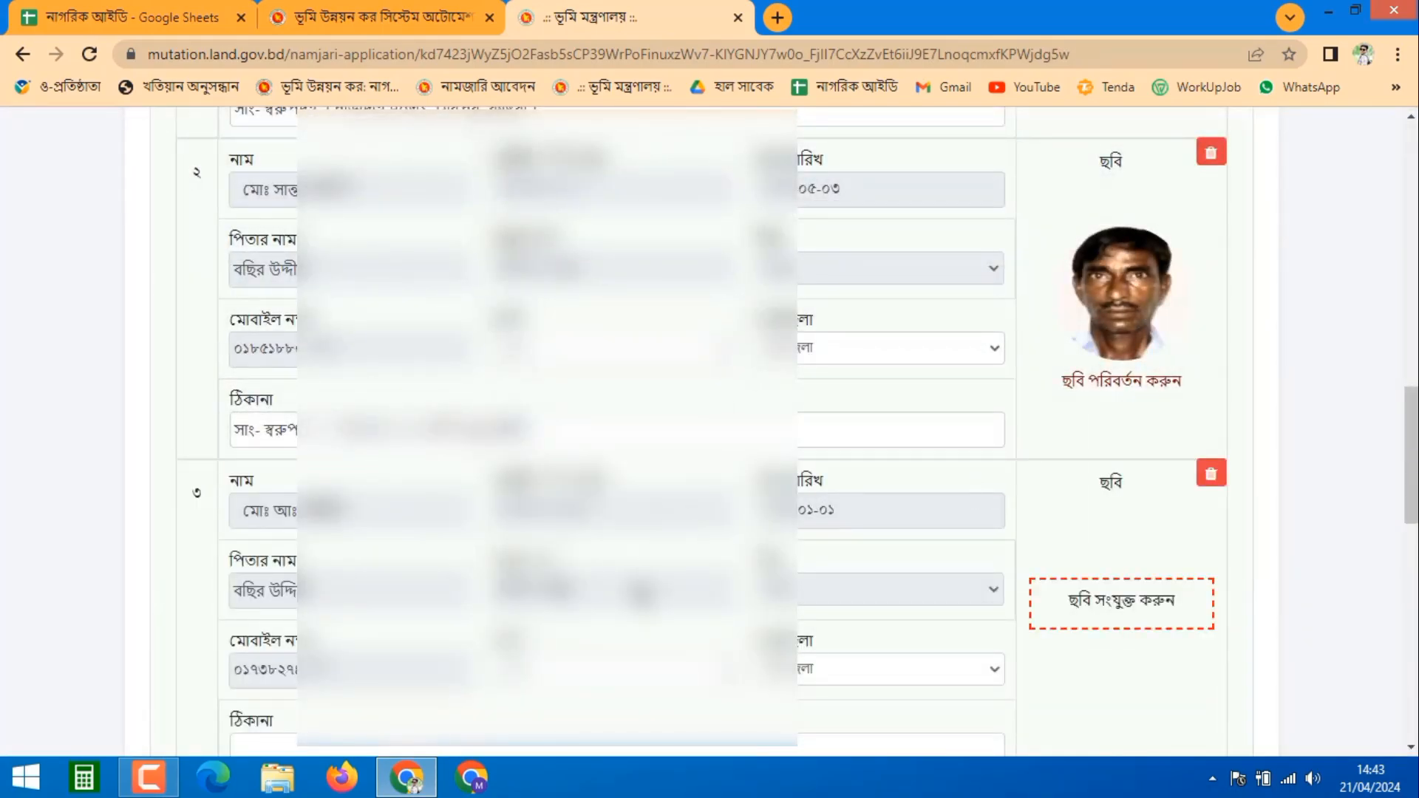
# Step: Save the recipient's photo from the land-tax popup onto the desktop
pyautogui.click(1354, 10)
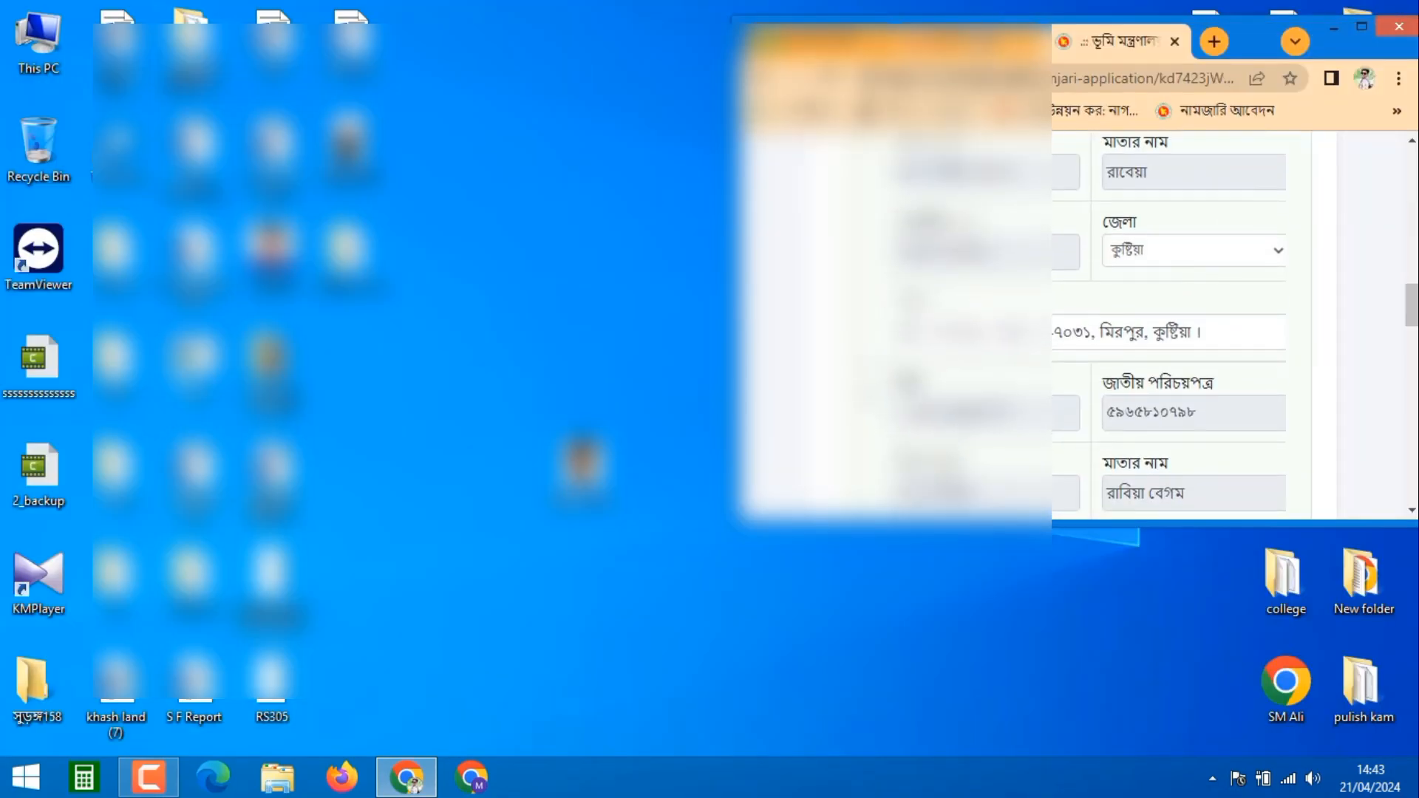
pyautogui.click(964, 43)
pyautogui.moveTo(942, 511); pyautogui.dragTo(623, 436)
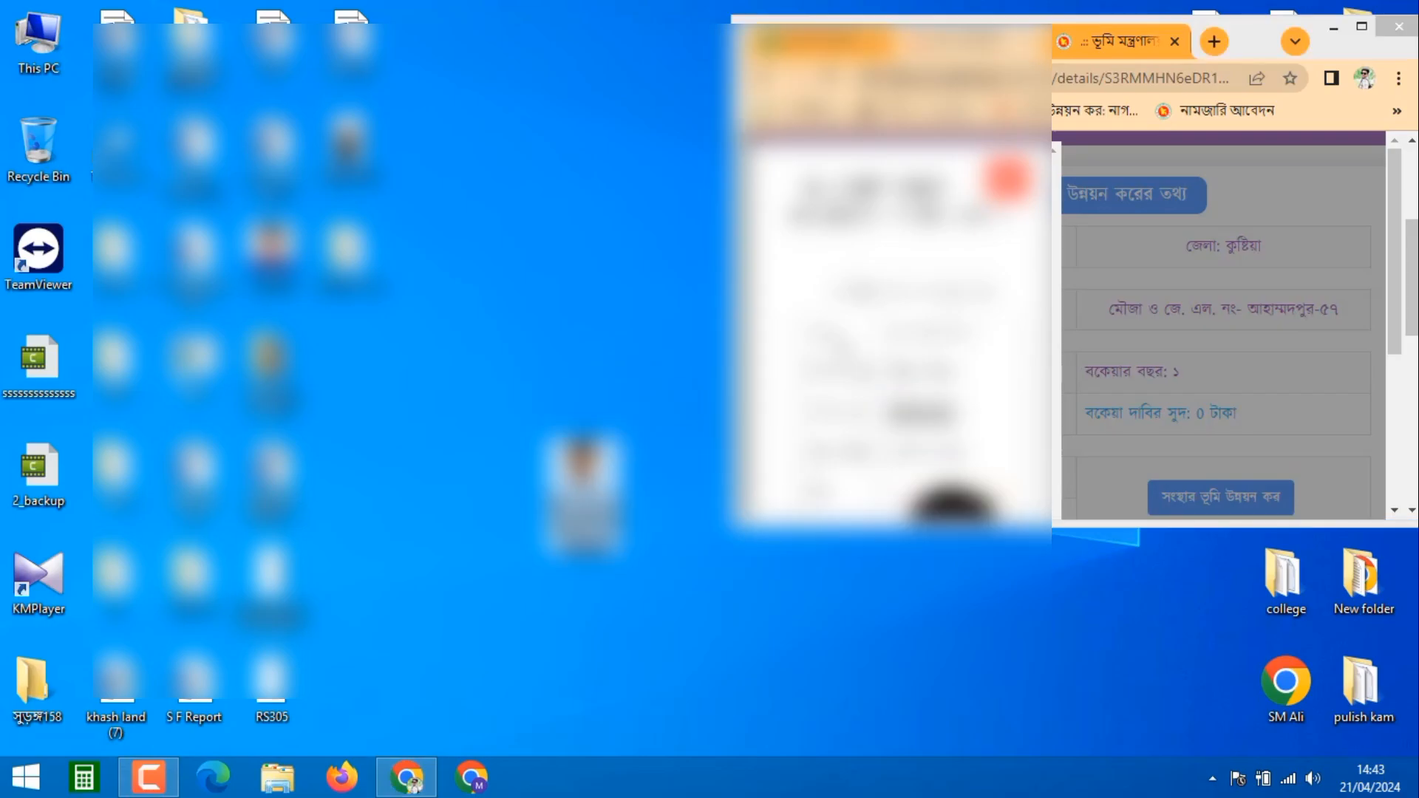
pyautogui.click(1362, 26)
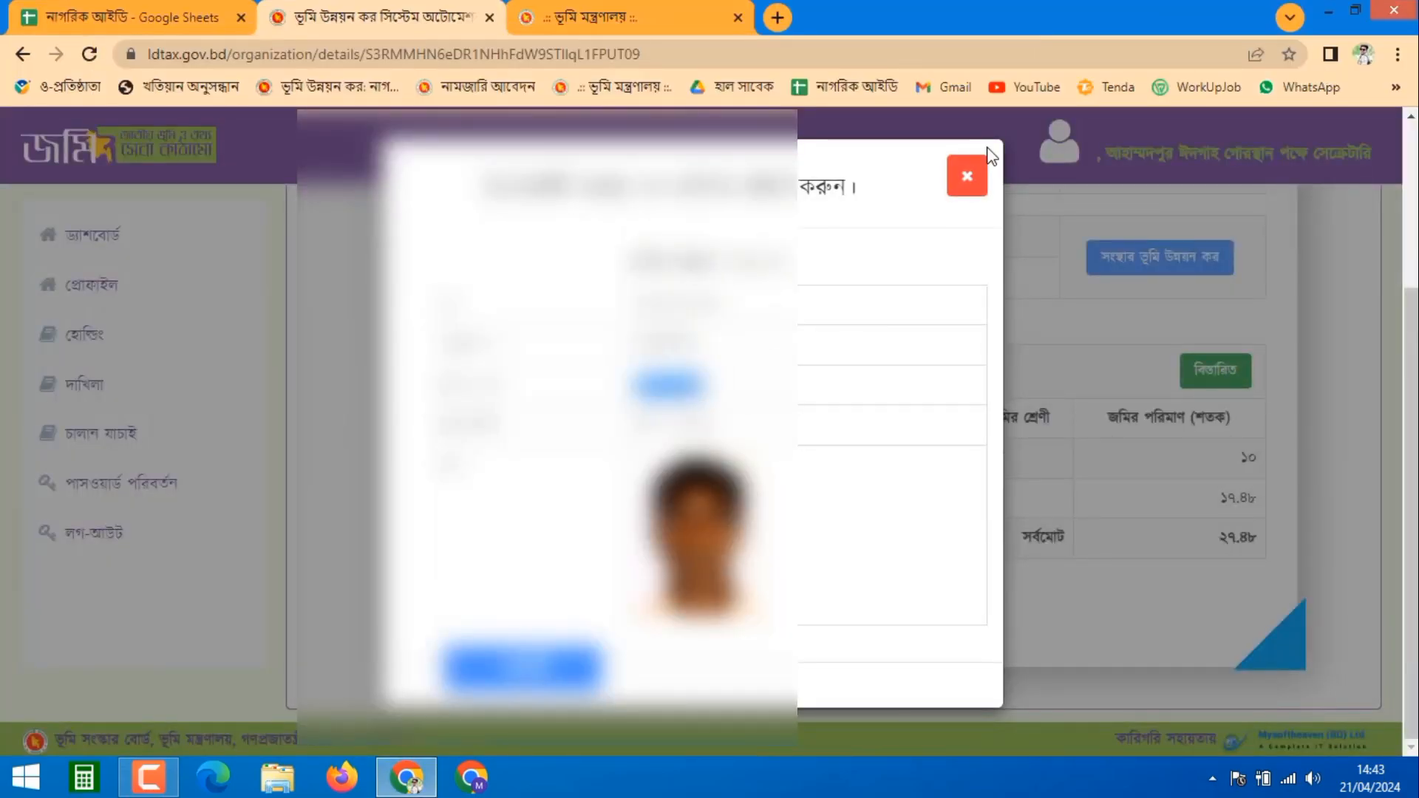
pyautogui.click(953, 165)
# Step: Attach a portrait photo to the third recipient, replacing the wrongly chosen file
pyautogui.click(632, 18)
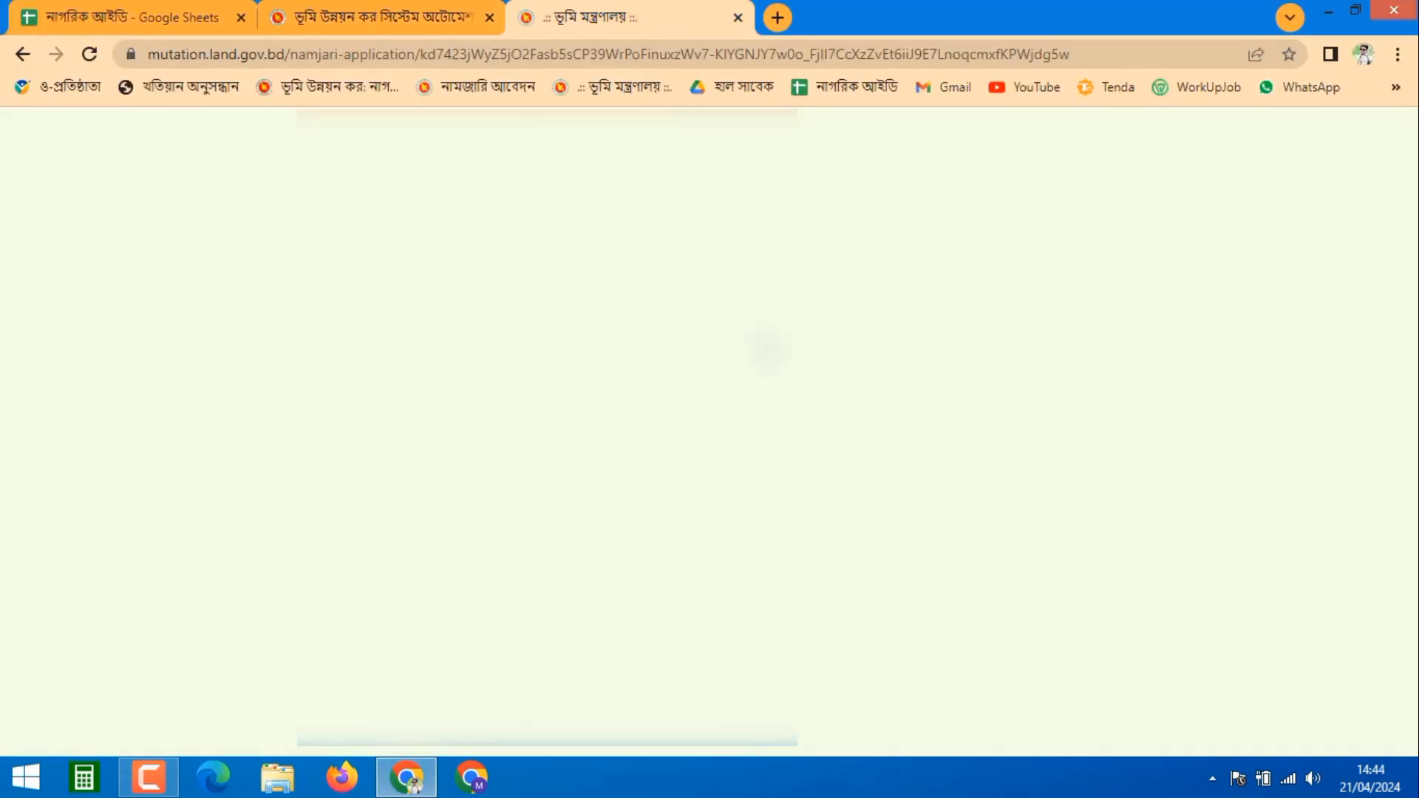
pyautogui.click(1092, 507)
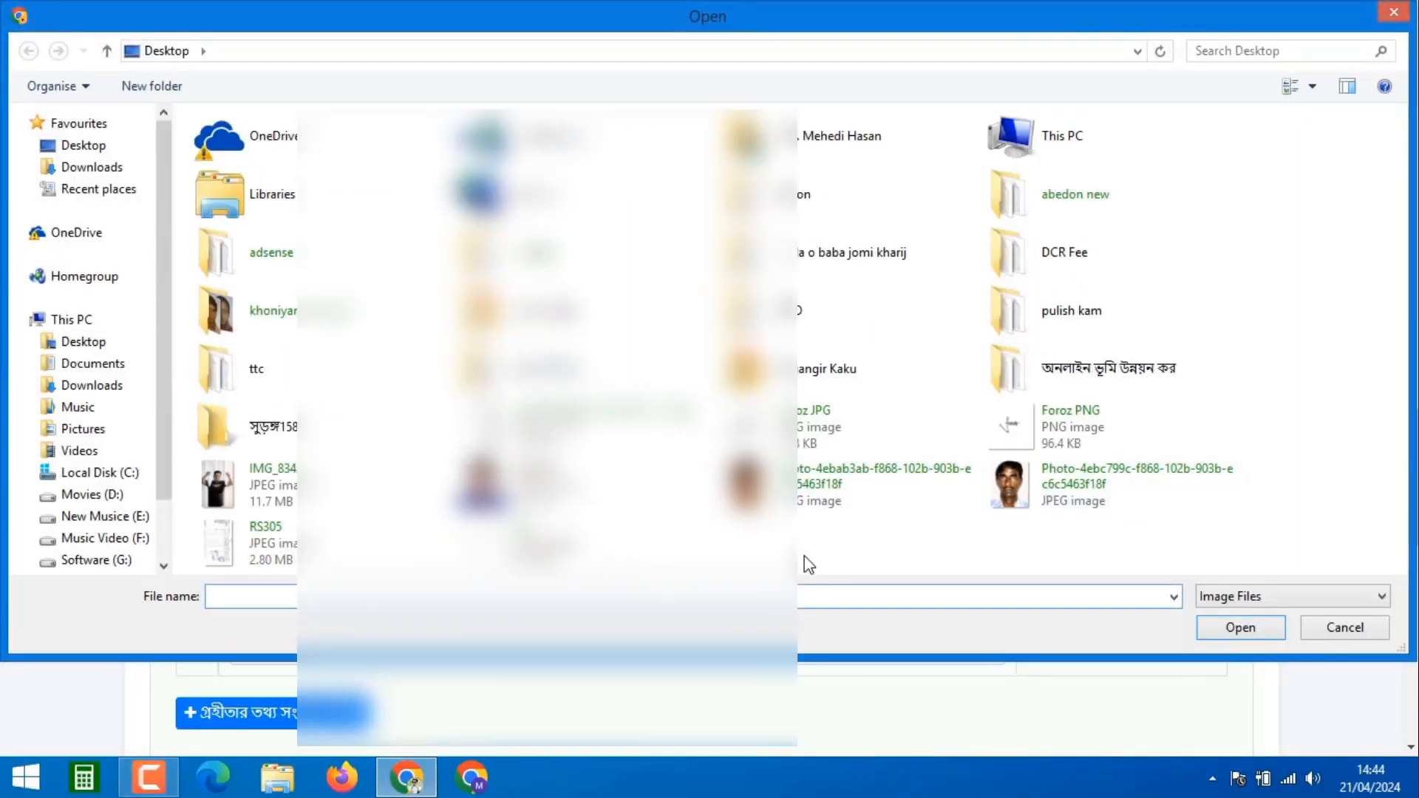
pyautogui.click(1014, 511)
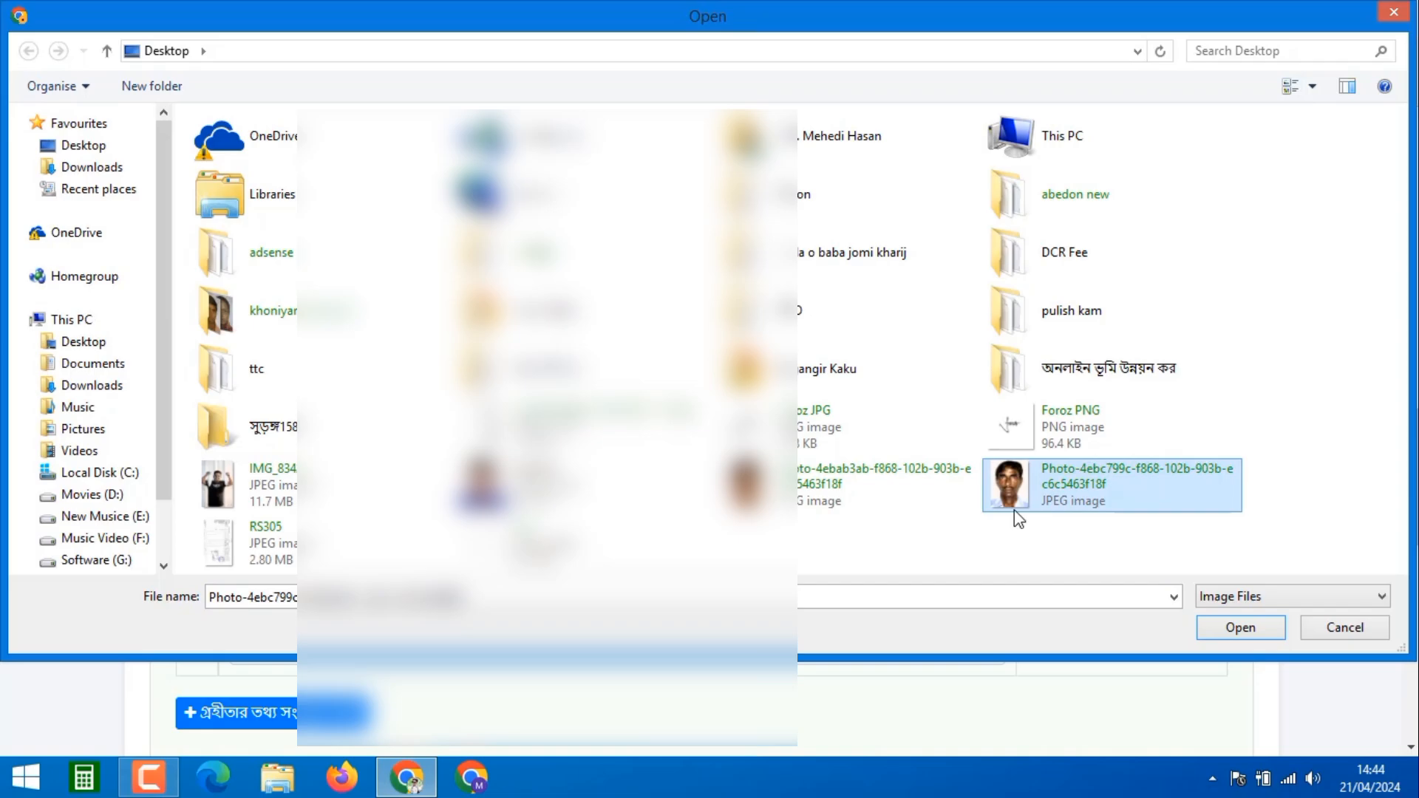
pyautogui.doubleClick(1013, 510)
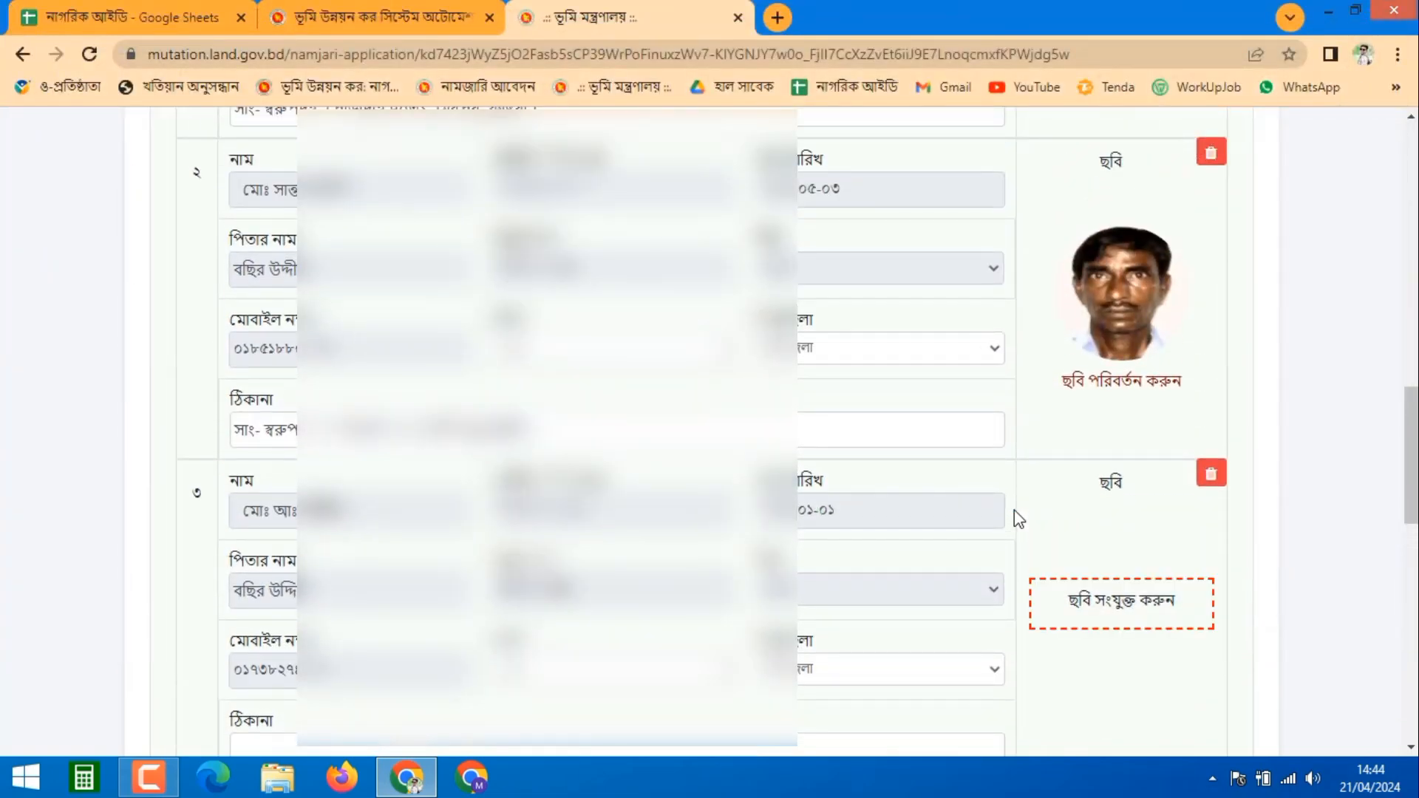
pyautogui.scroll(-3, 1141, 529)
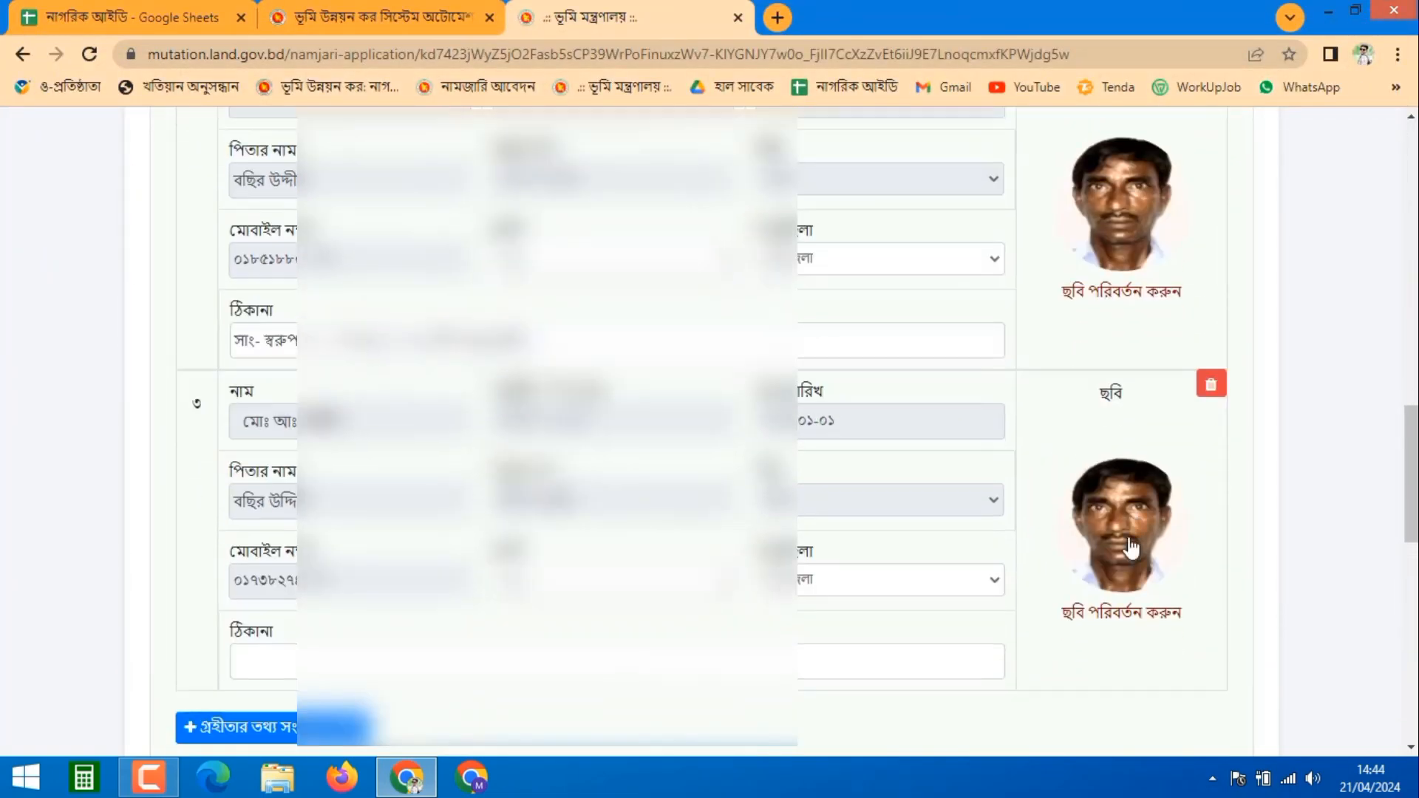
pyautogui.click(1136, 500)
pyautogui.click(1136, 416)
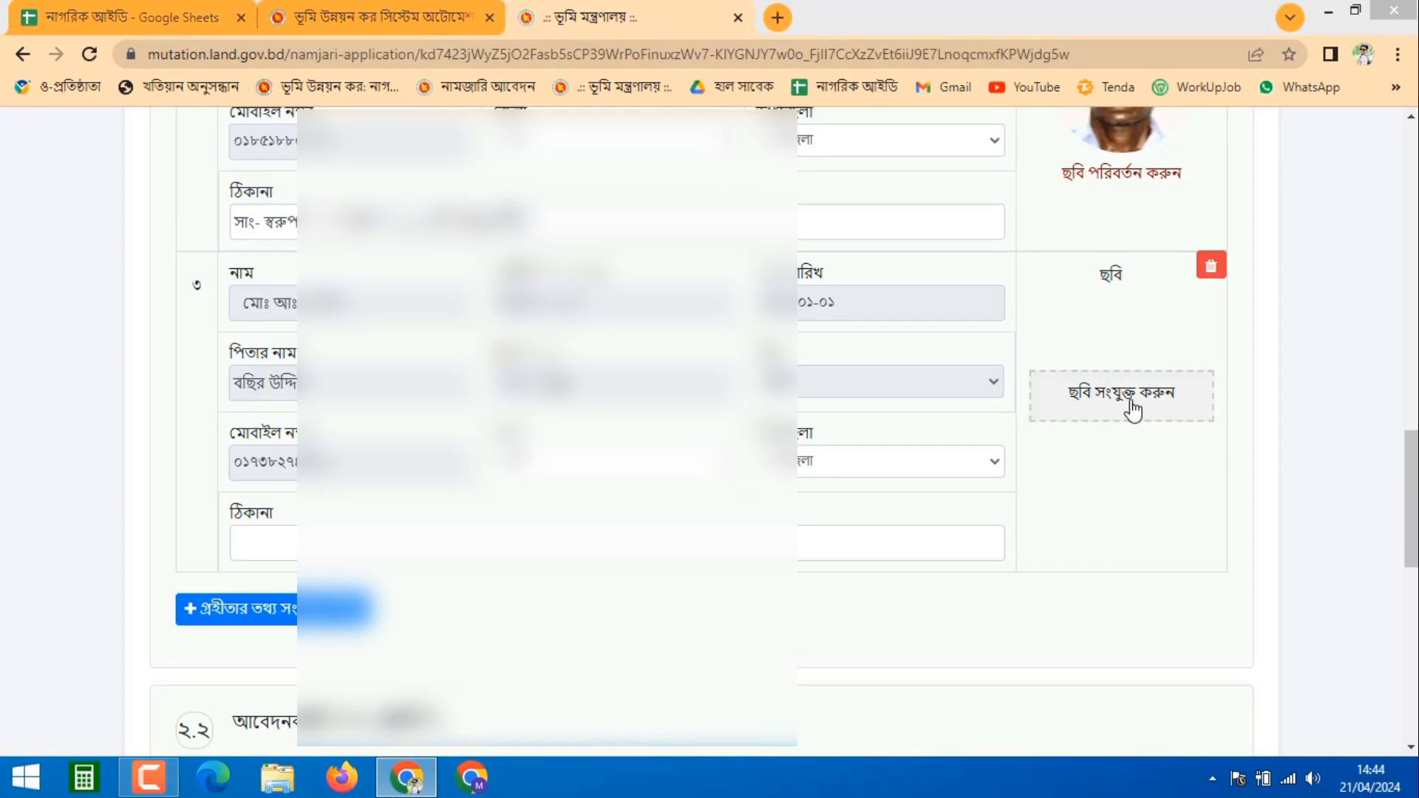
pyautogui.doubleClick(850, 484)
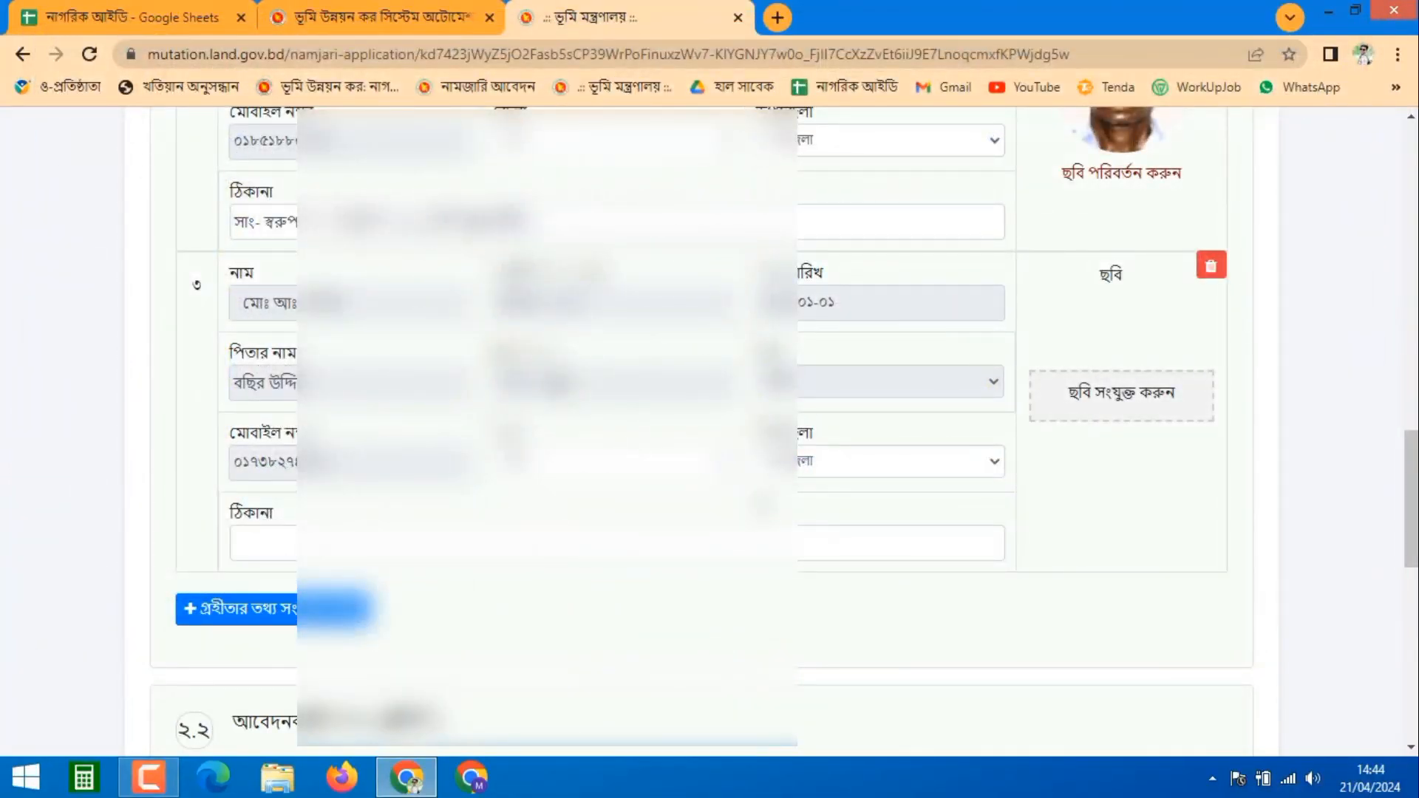
pyautogui.scroll(2, 709, 429)
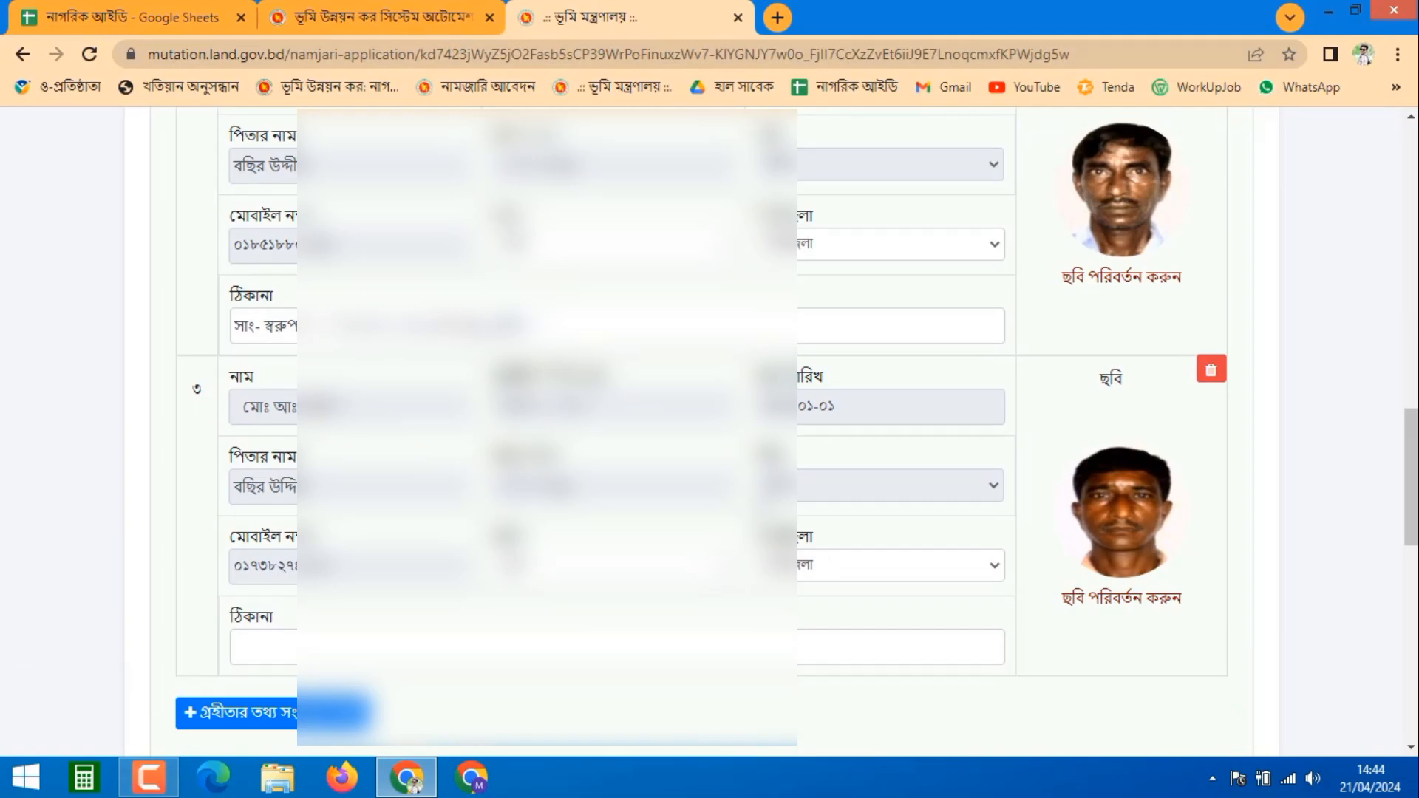
pyautogui.scroll(4, 710, 429)
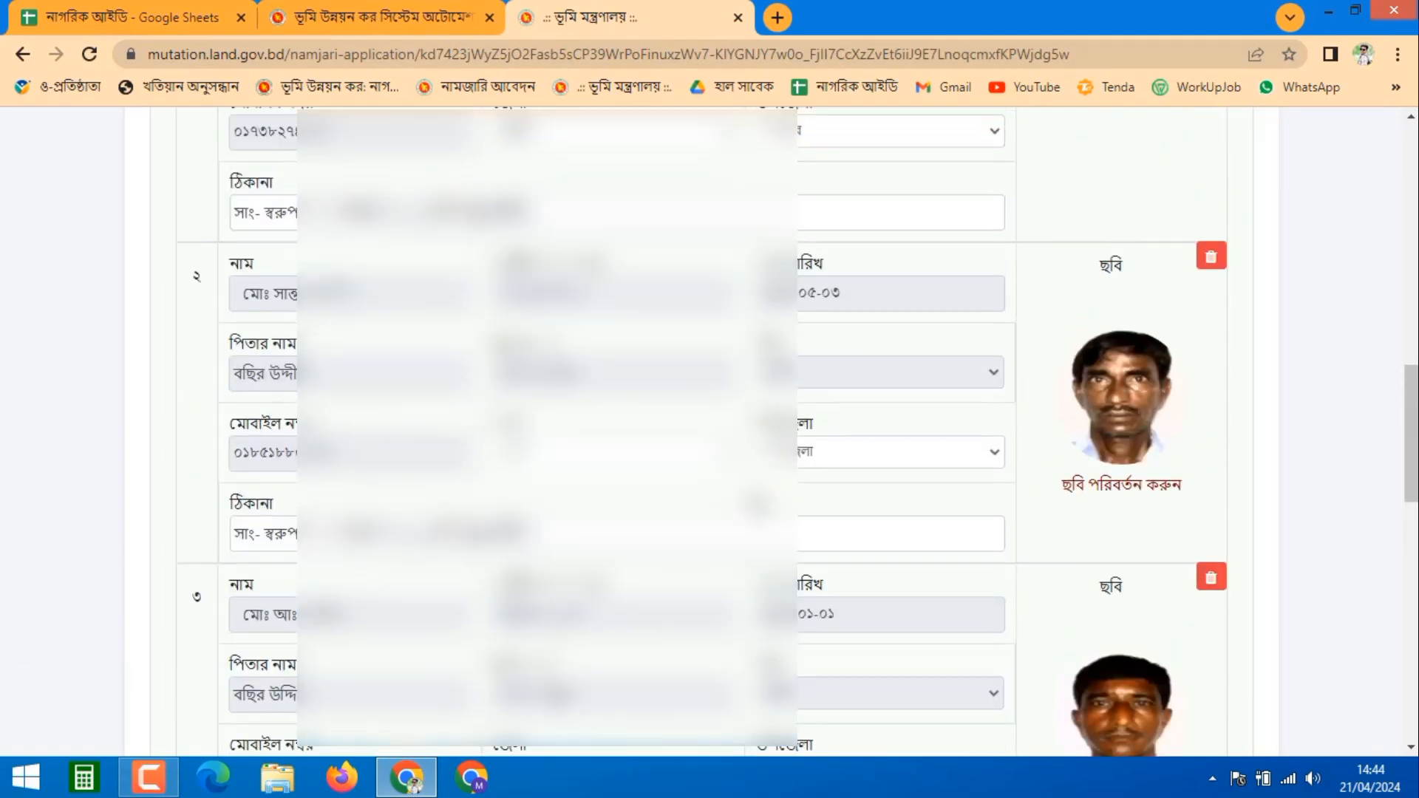
pyautogui.scroll(4, 710, 428)
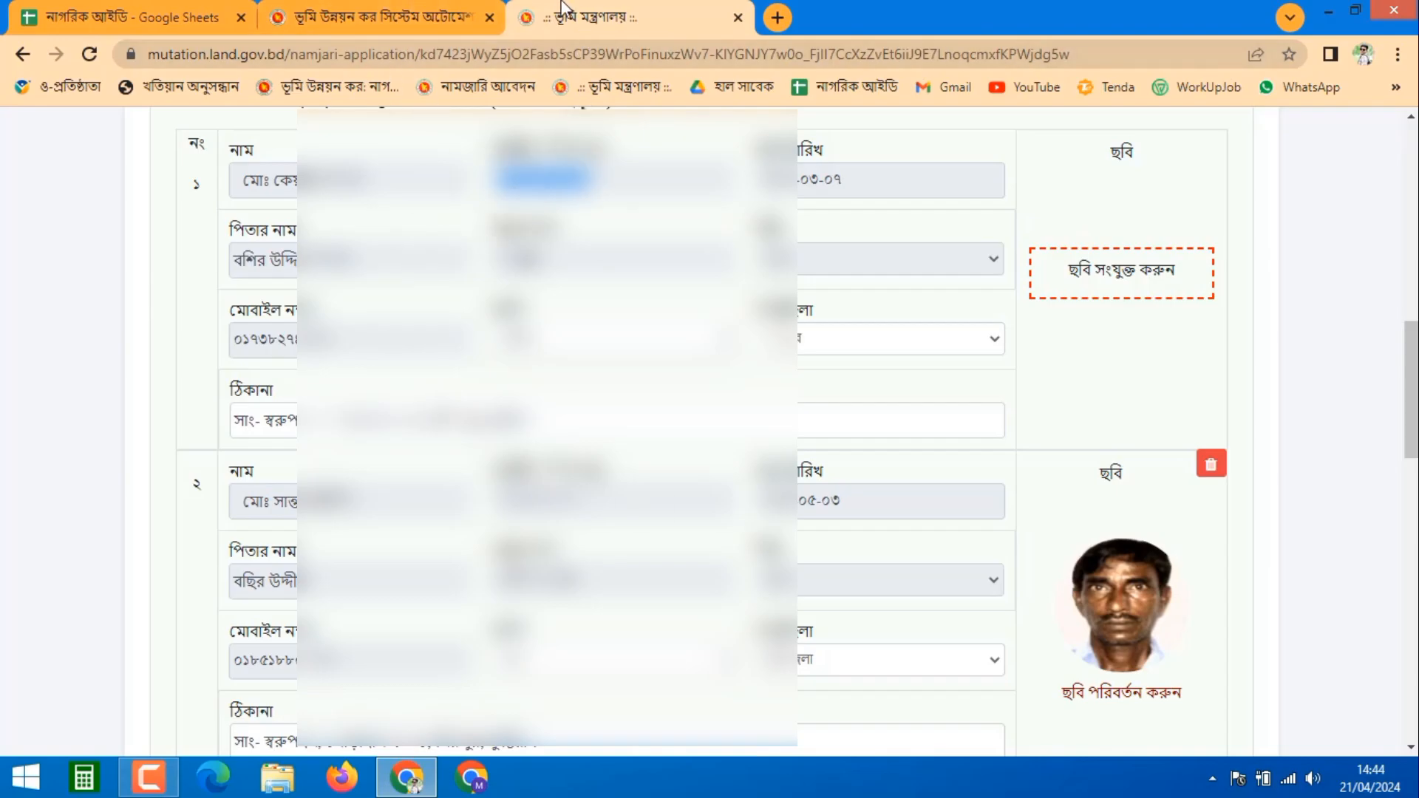
# Step: Attach the downloaded WhatsApp image as the photo and check the applicant's address entry
pyautogui.click(473, 11)
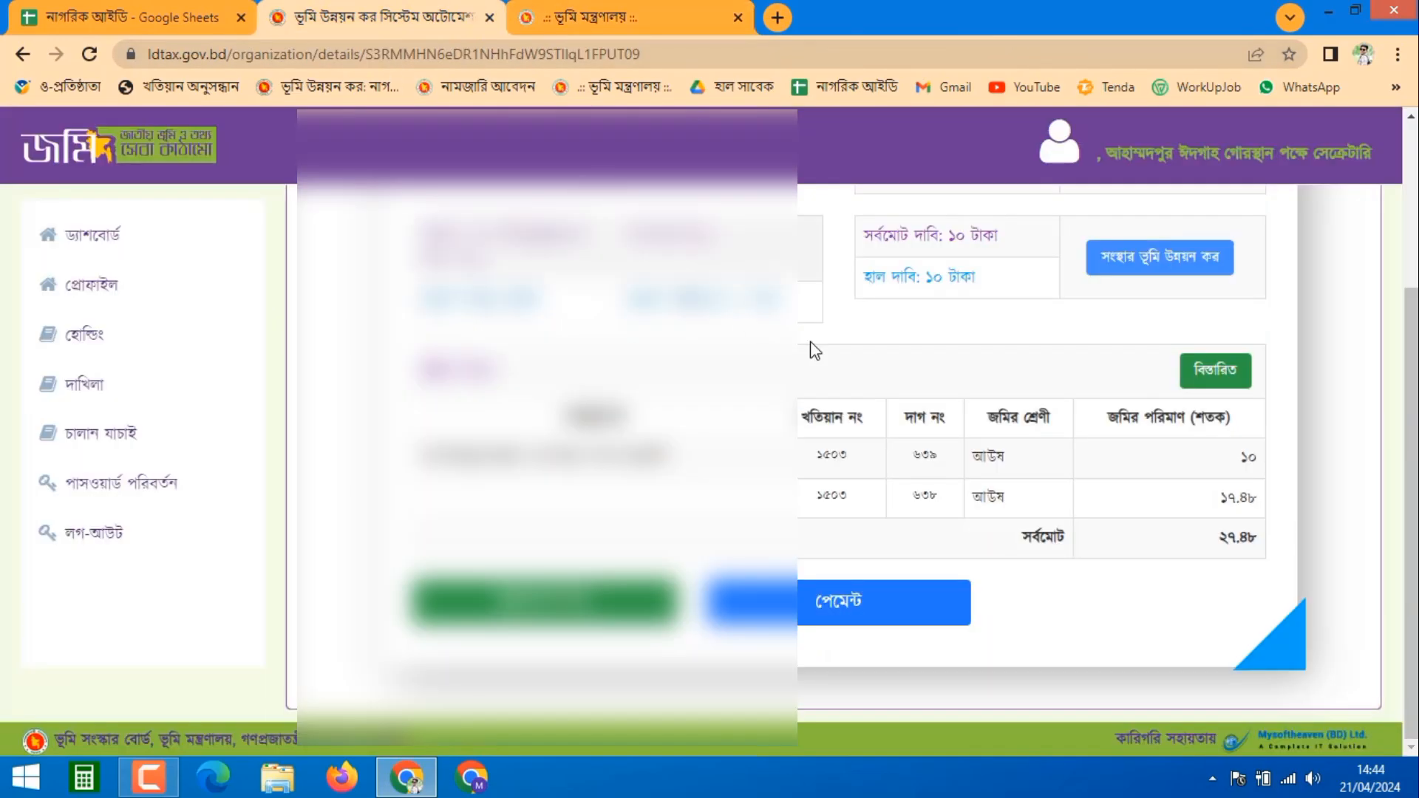
pyautogui.click(819, 608)
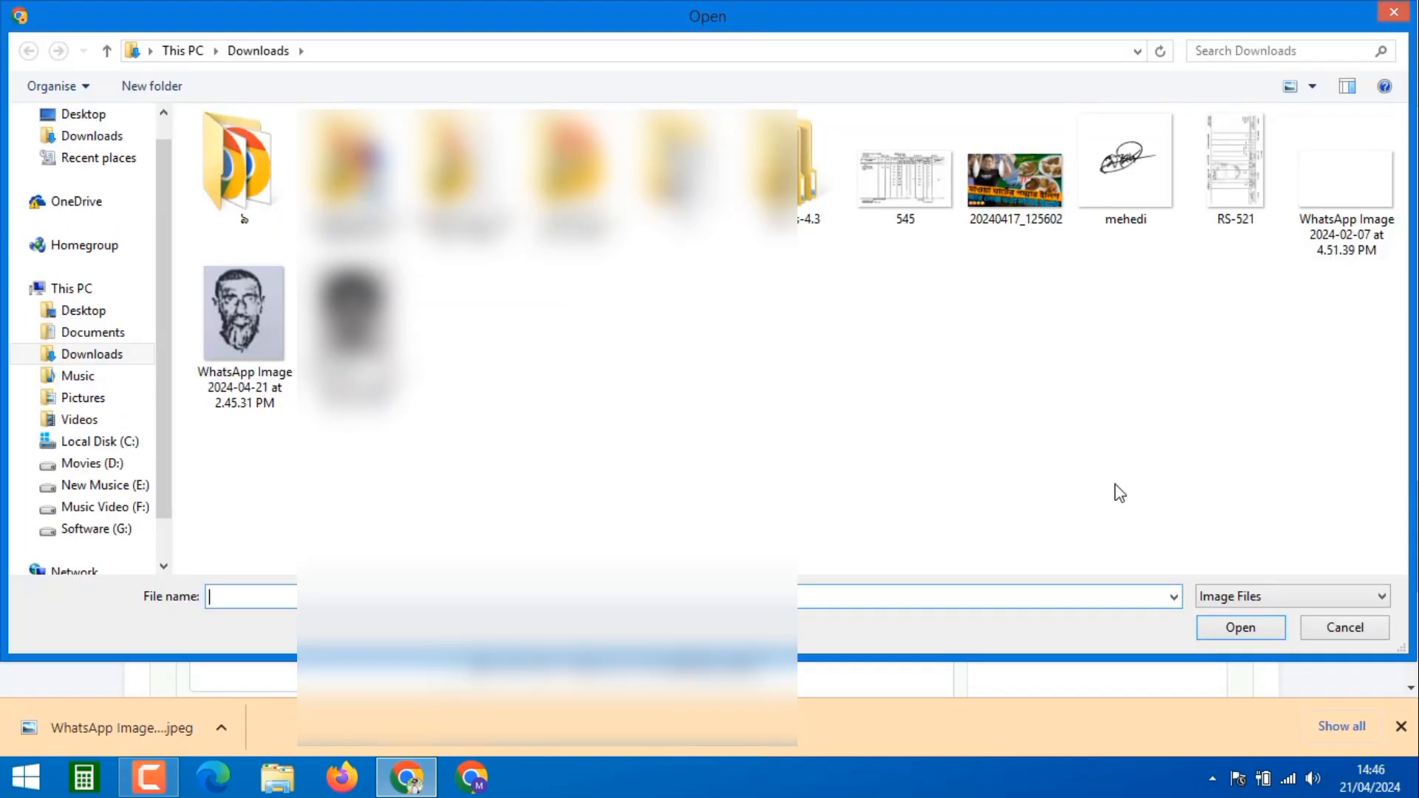
pyautogui.doubleClick(286, 295)
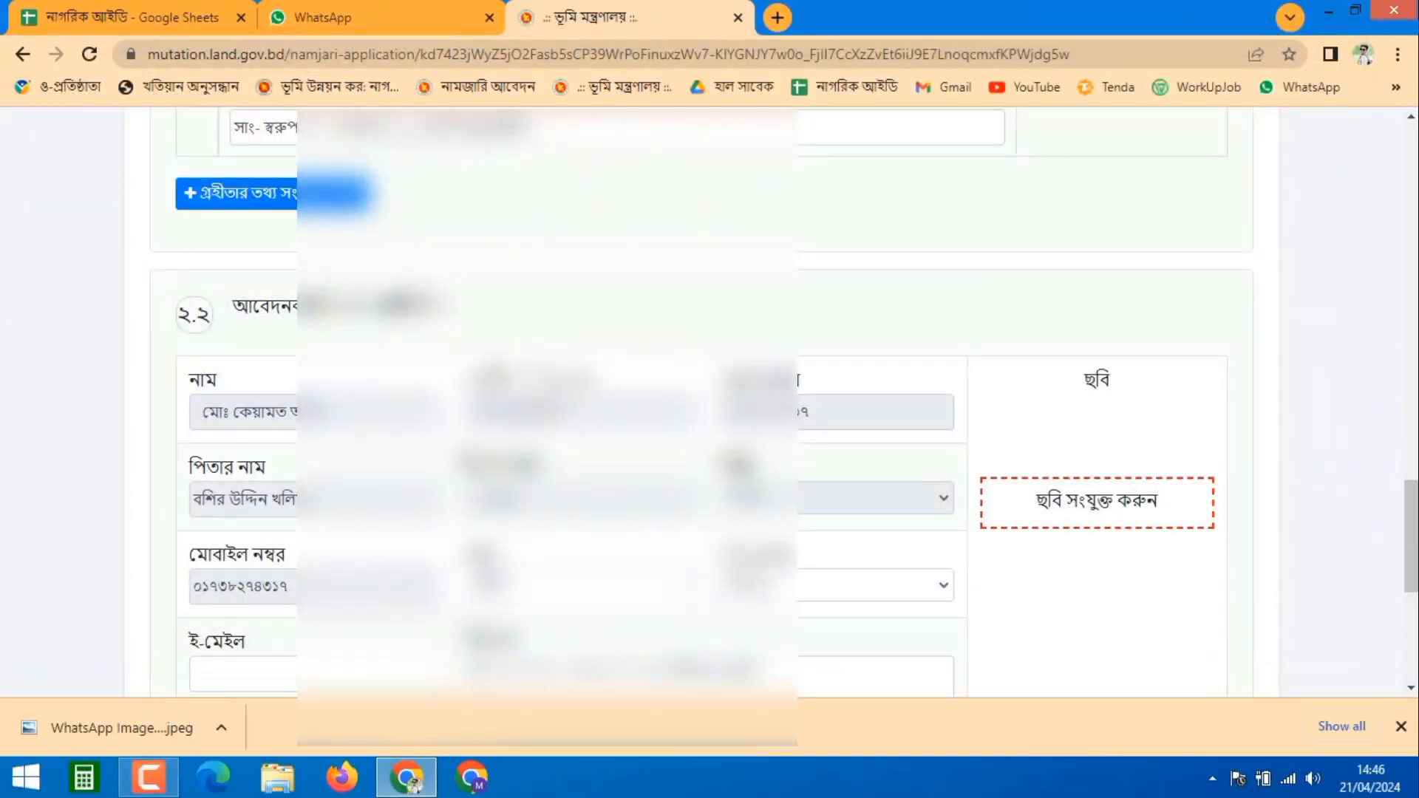
pyautogui.scroll(-1, 521, 449)
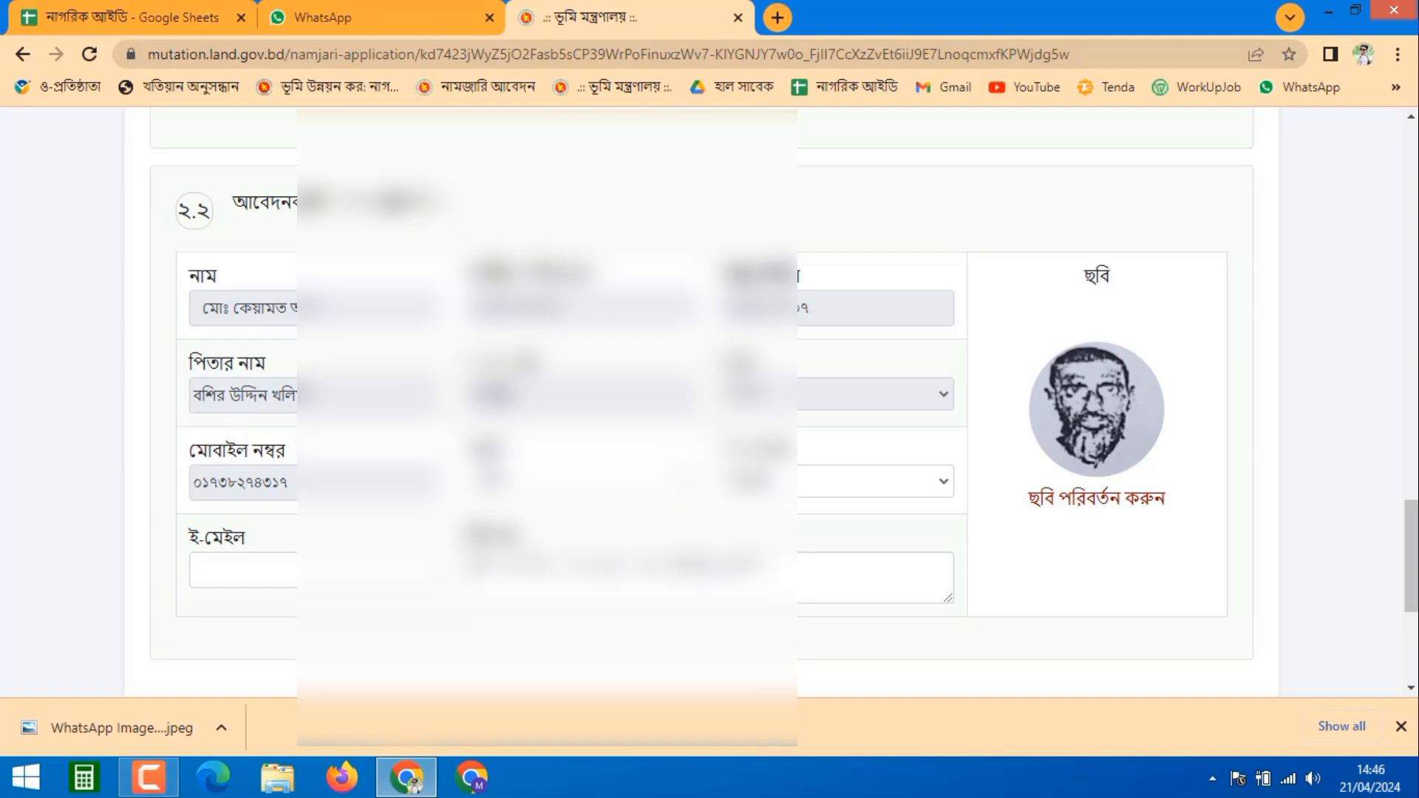
pyautogui.click(658, 580)
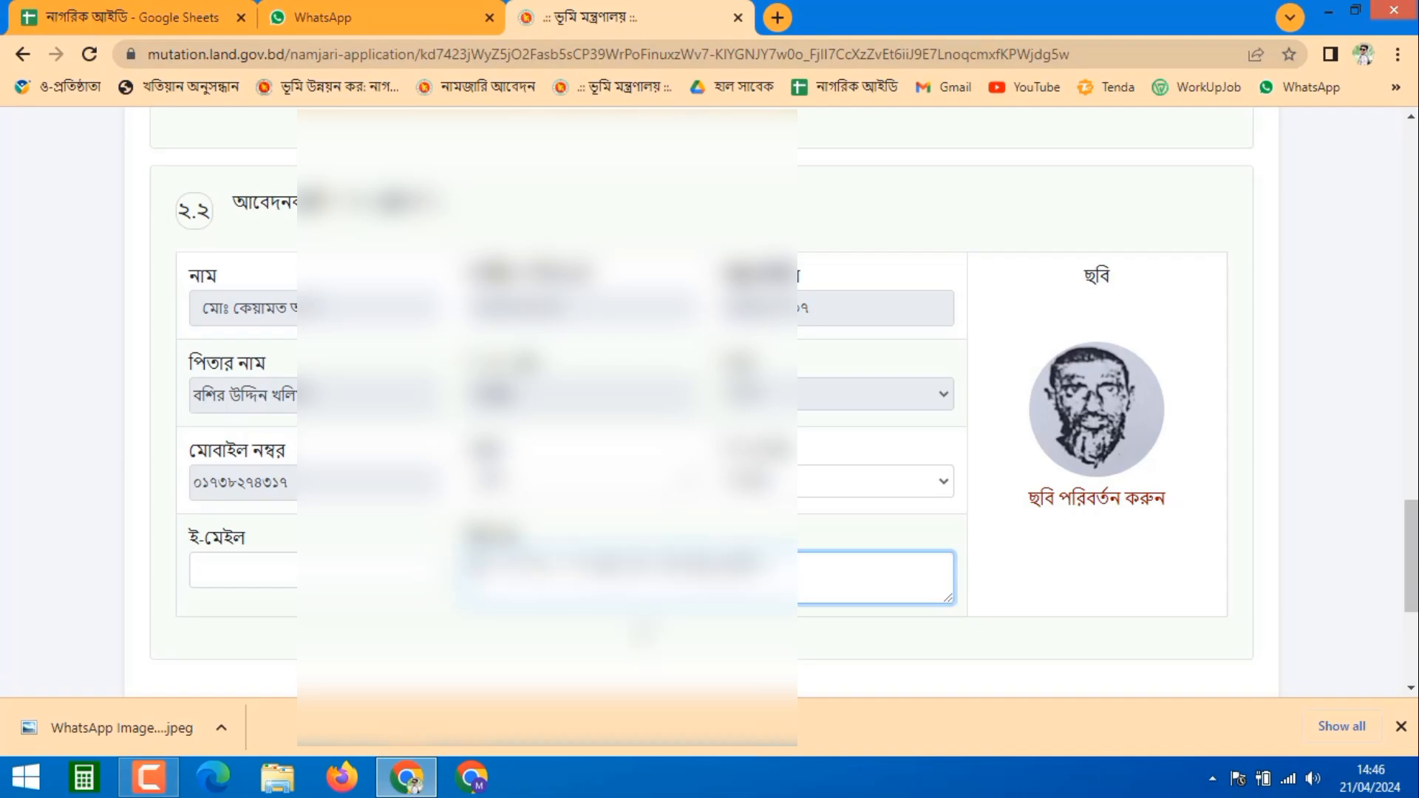
pyautogui.scroll(6, 961, 399)
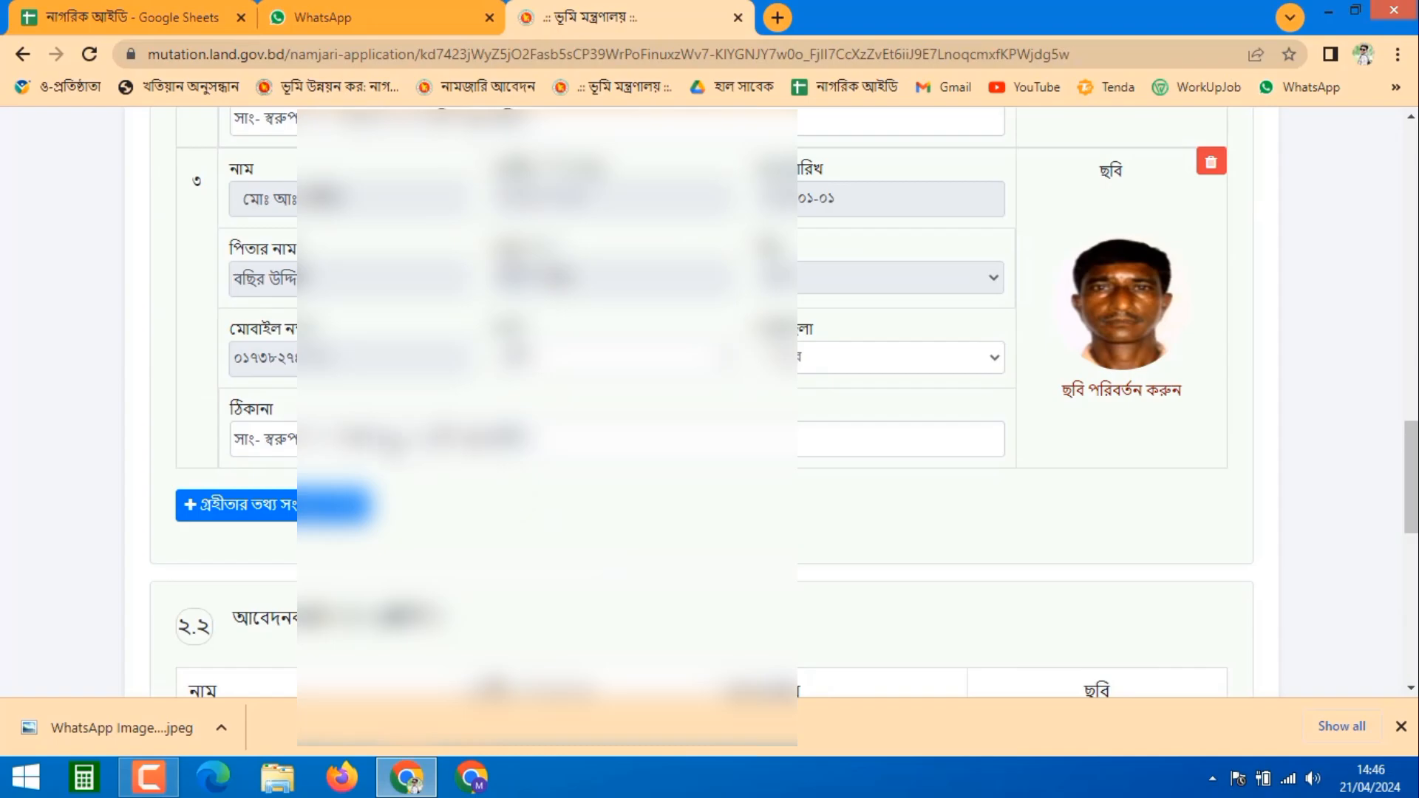
pyautogui.scroll(7, 961, 399)
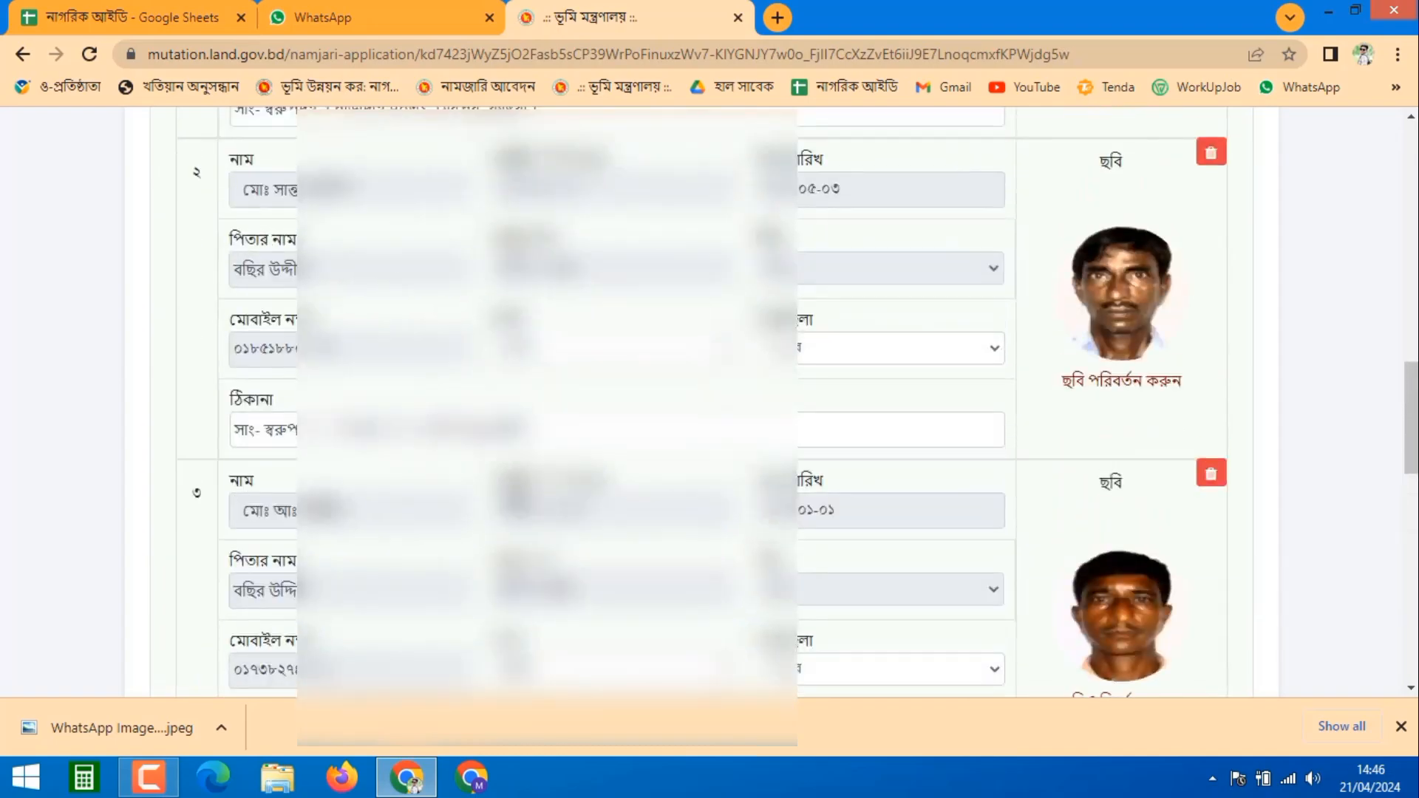
# Step: Check the first recipient's address, continue to the documents step and open the khatian 738 donor form
pyautogui.click(407, 321)
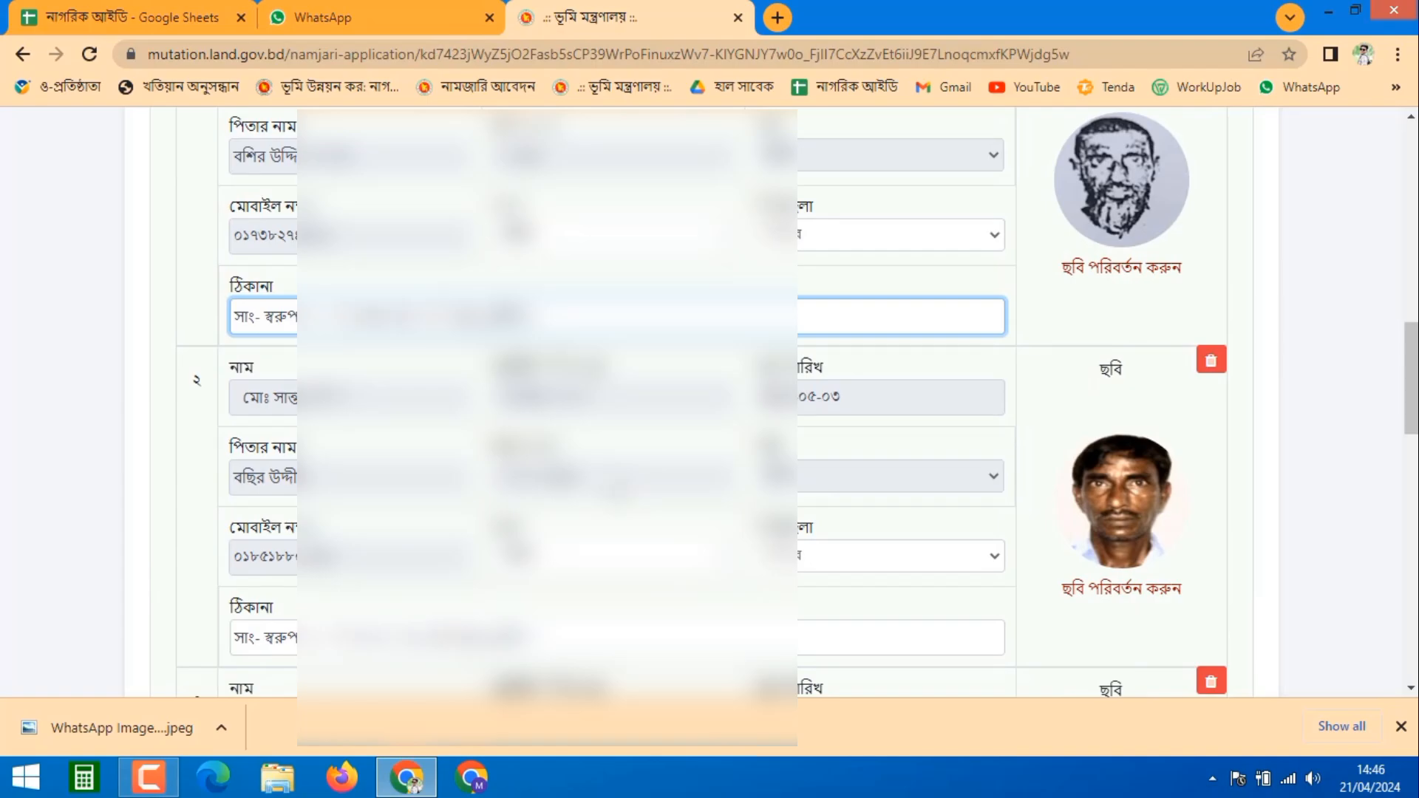
pyautogui.scroll(9, 619, 488)
pyautogui.scroll(-8, 623, 491)
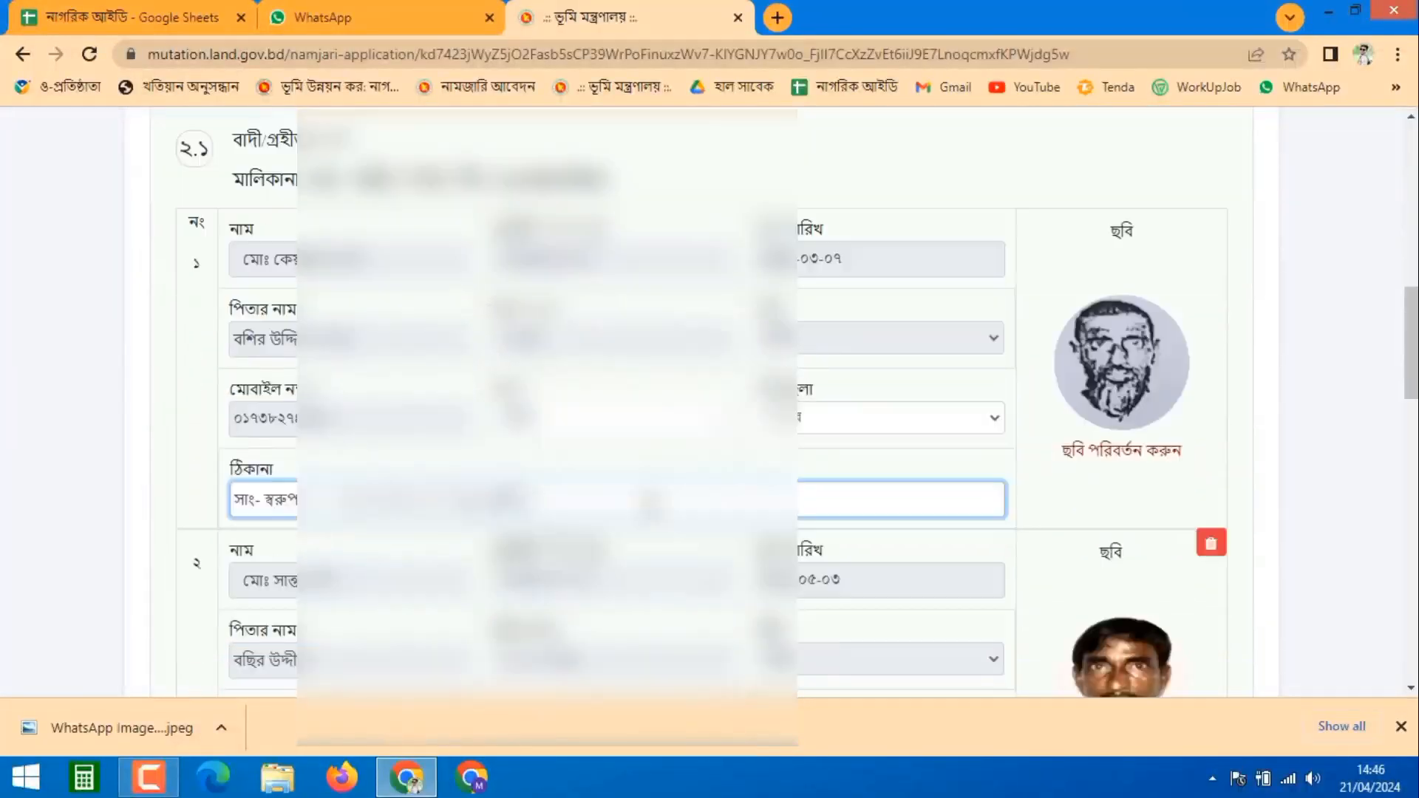
pyautogui.scroll(-14, 622, 491)
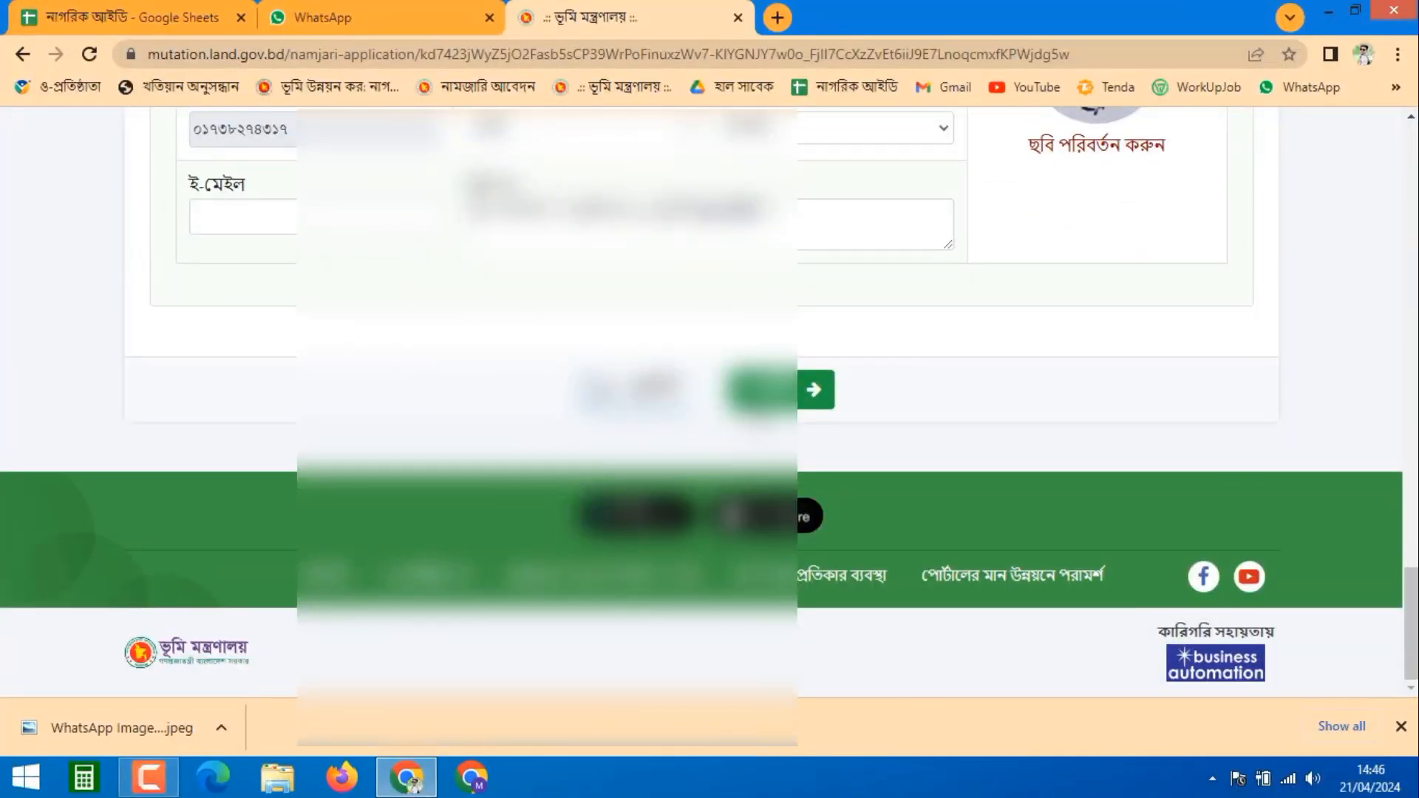
pyautogui.click(776, 389)
pyautogui.click(281, 425)
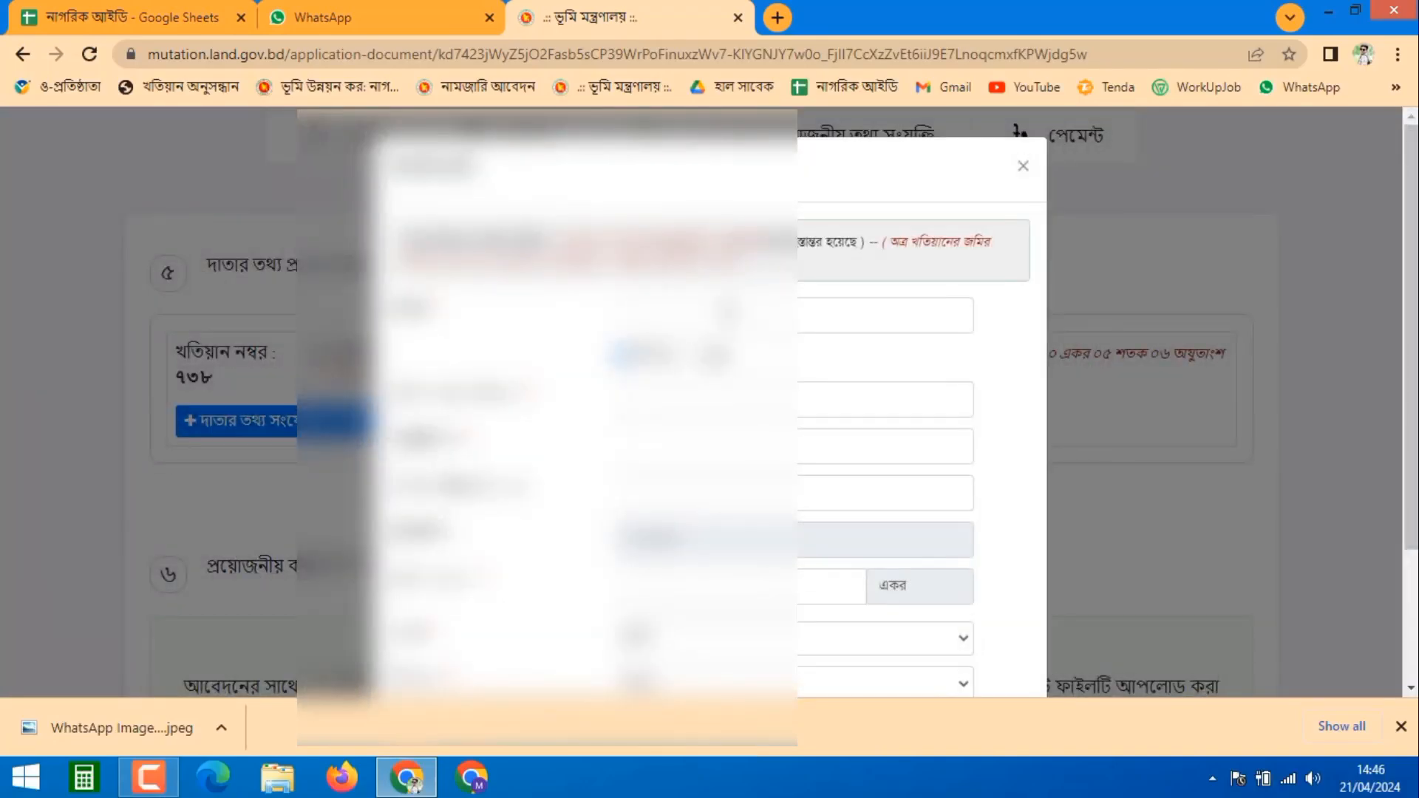
# Step: Open the eporcha.gov.bd khatian search in a new tab placed third
pyautogui.middleClick(180, 92)
pyautogui.moveTo(852, 19); pyautogui.dragTo(539, 22)
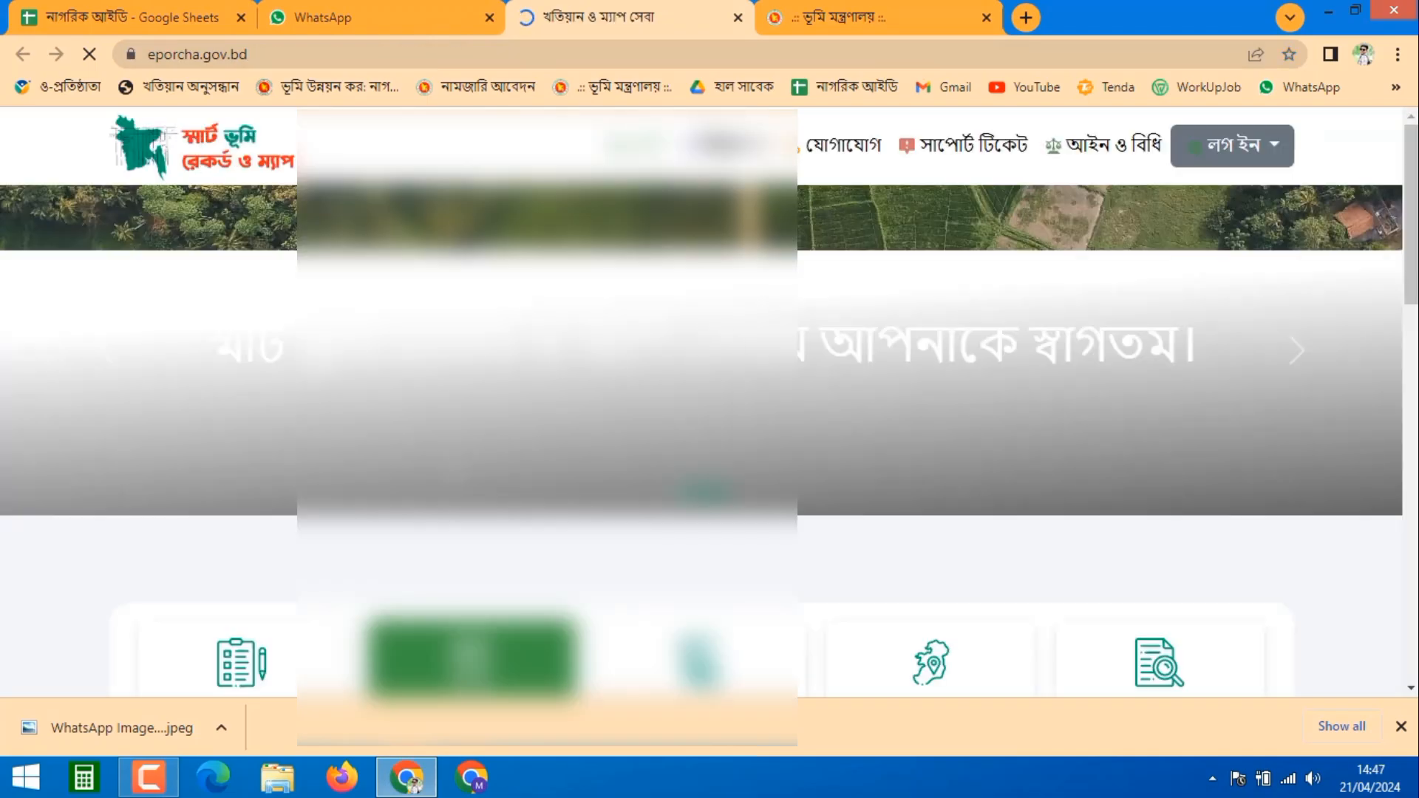
pyautogui.scroll(-9, 494, 456)
# Step: Choose খুলনা division, its district and upazila, and mouza 108-স্বরুপদহ on eporcha
pyautogui.click(184, 198)
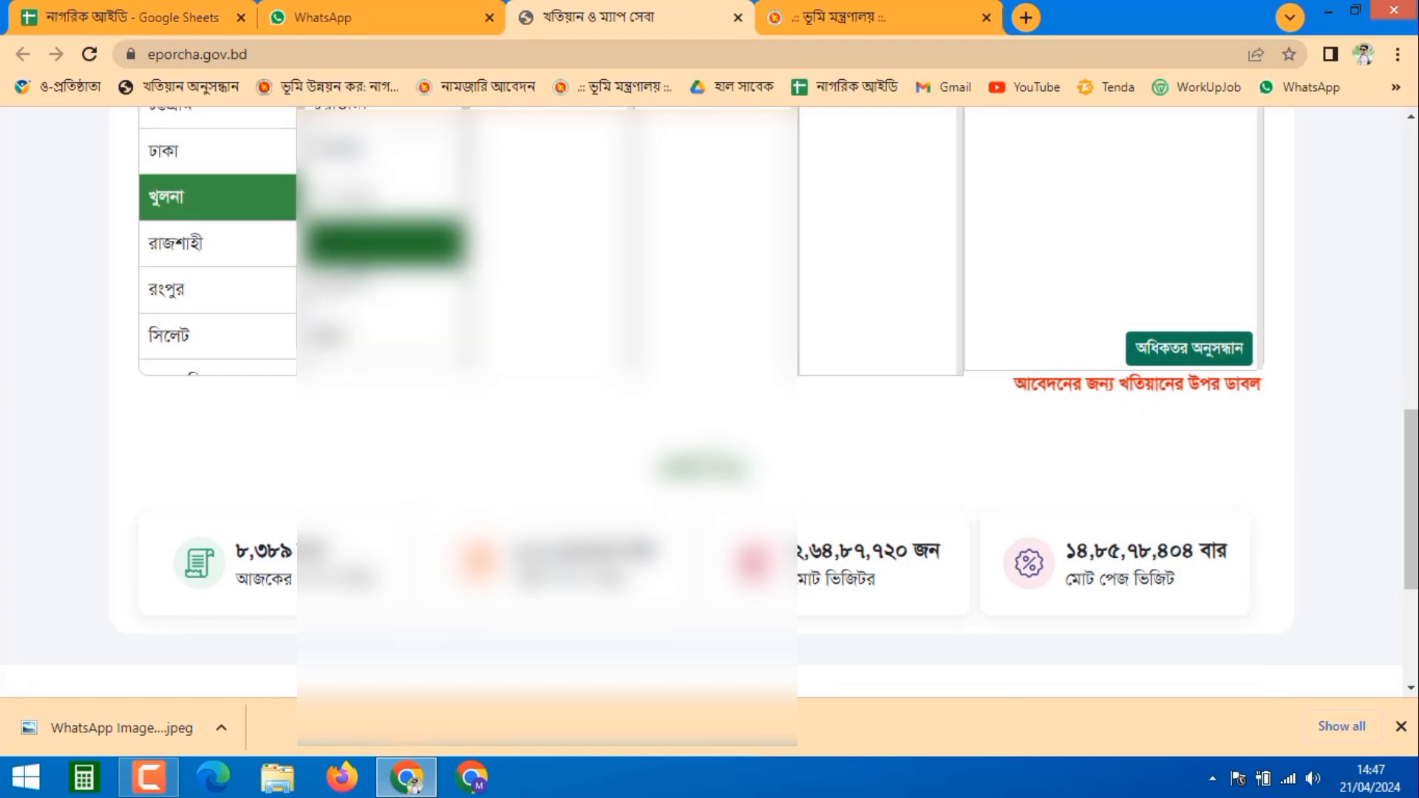
pyautogui.click(392, 288)
pyautogui.scroll(1, 414, 295)
pyautogui.click(714, 255)
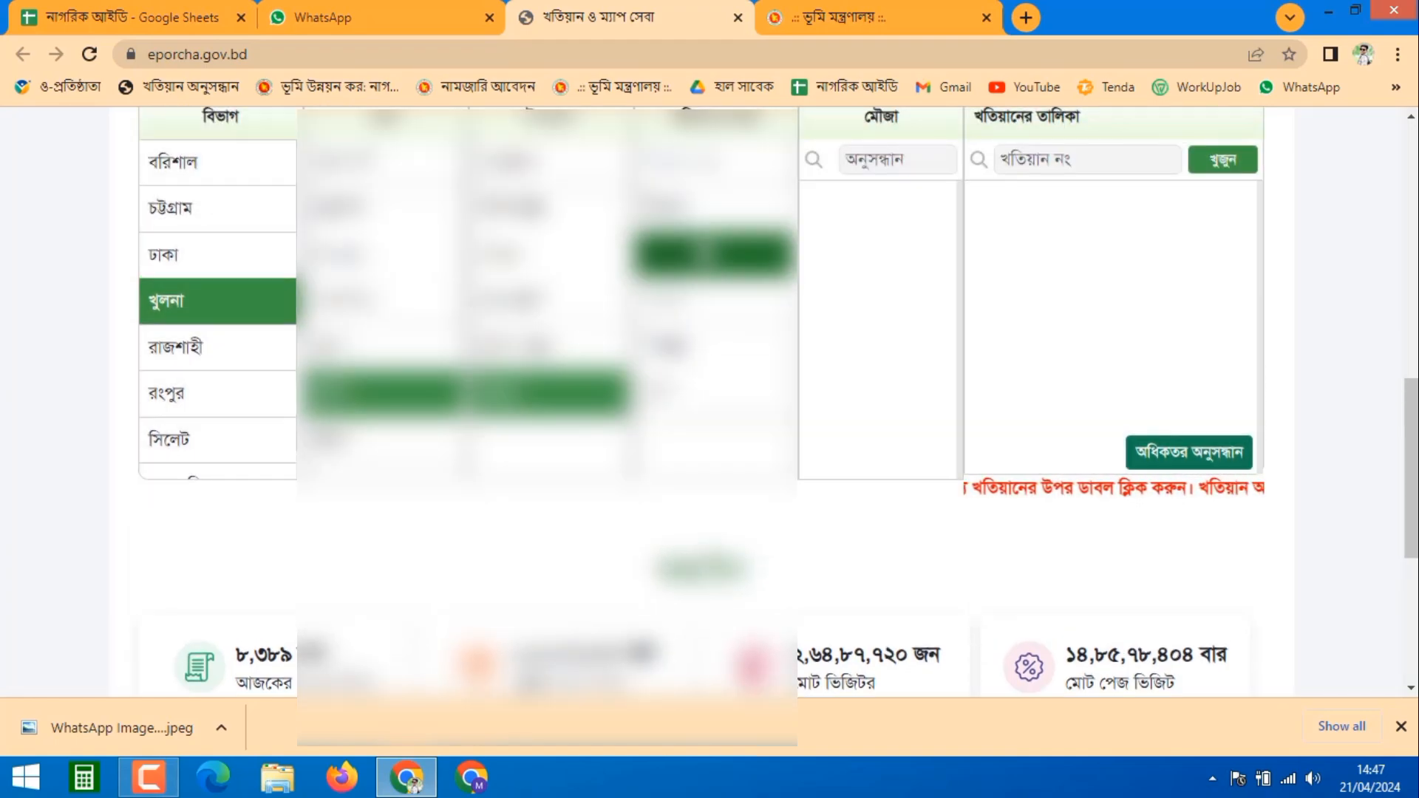
pyautogui.click(896, 161)
pyautogui.write('108')
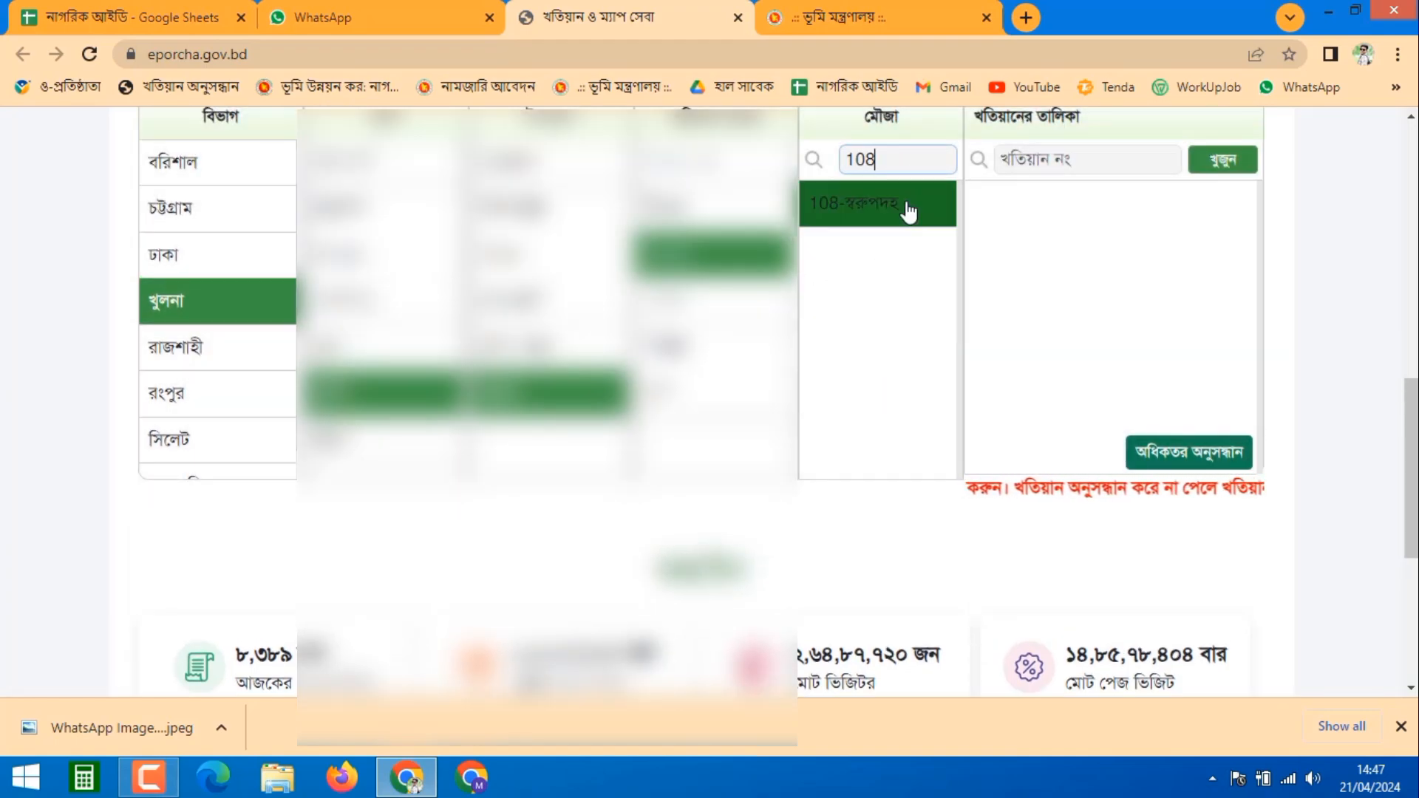
pyautogui.click(906, 207)
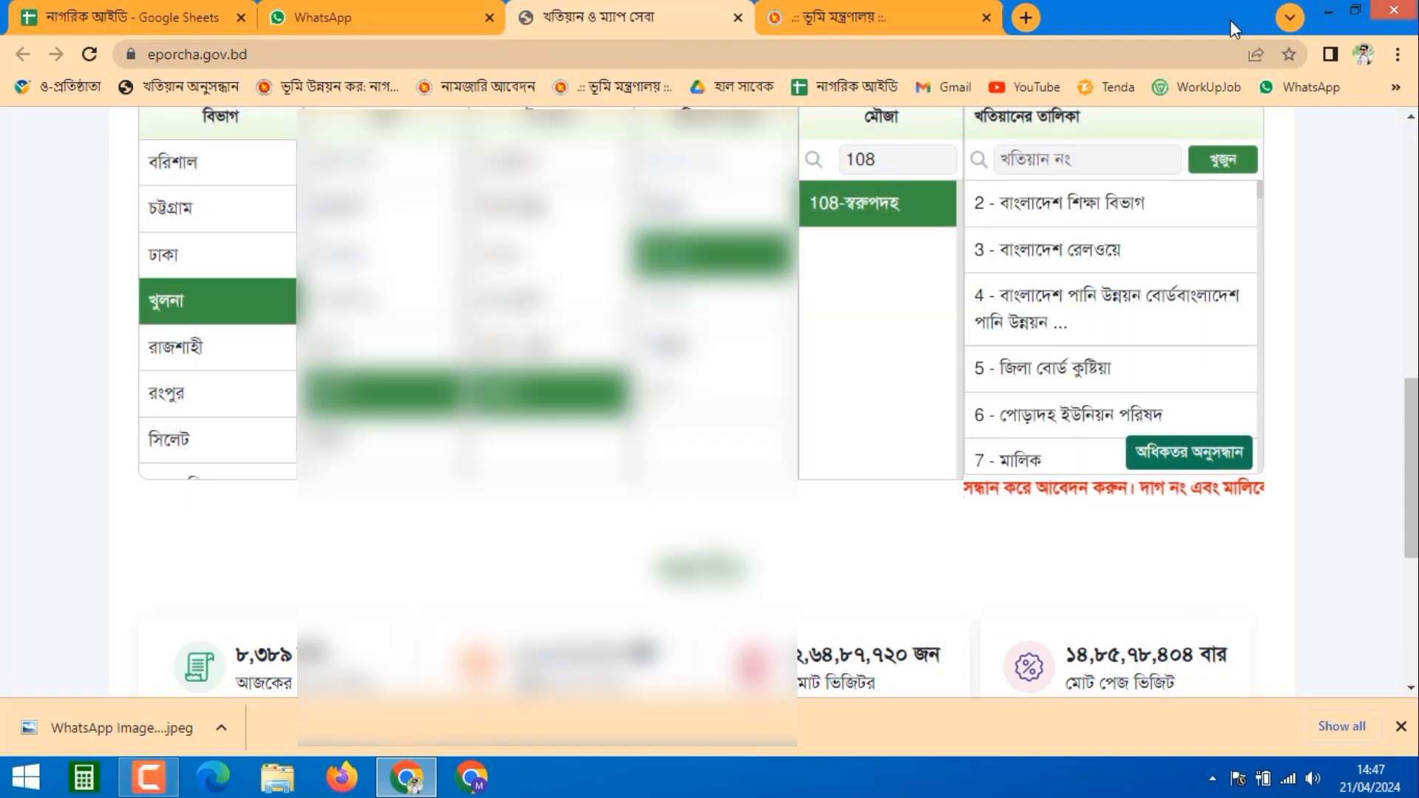
# Step: Search khatian 378 and view its owner details
pyautogui.click(1042, 164)
pyautogui.write('378')
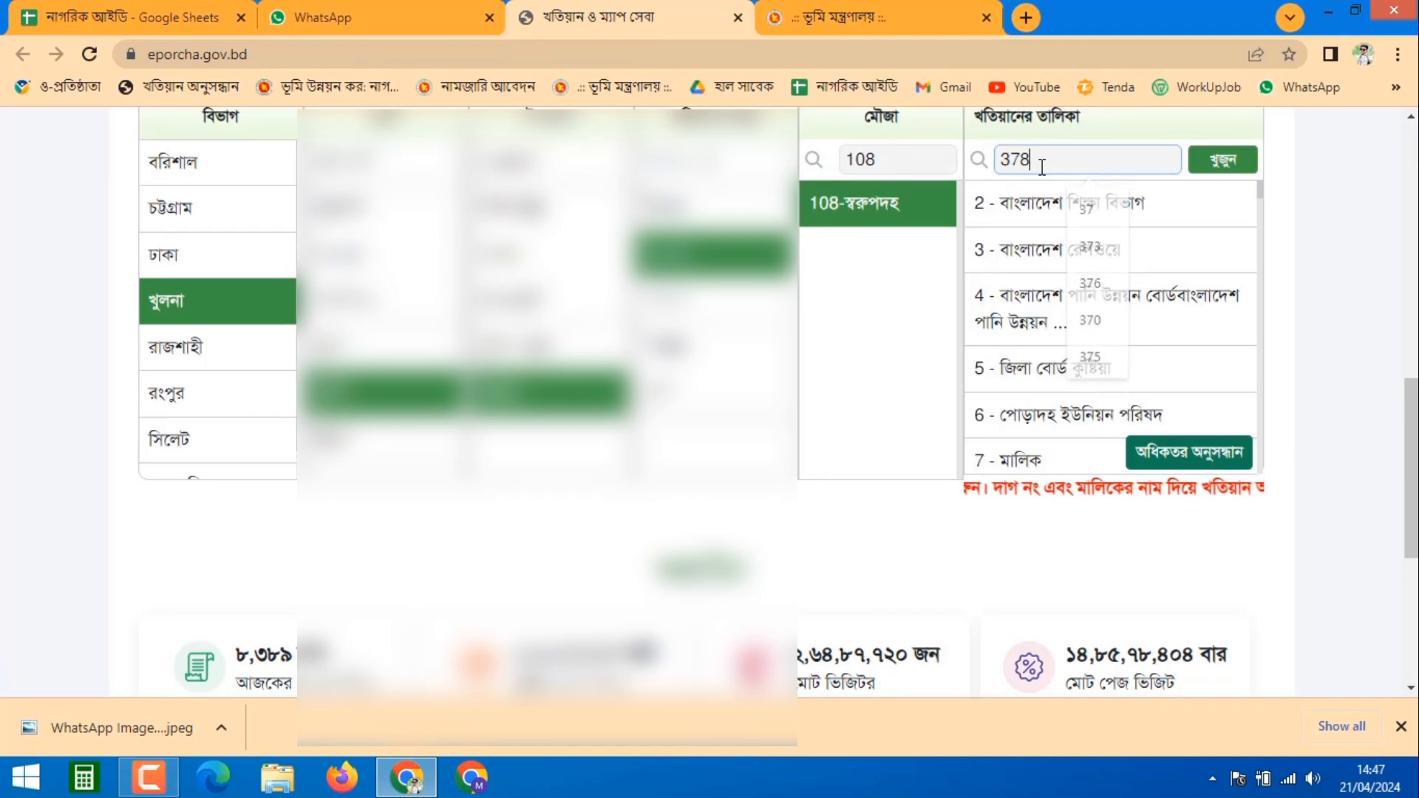
pyautogui.press('Return')
pyautogui.doubleClick(1069, 244)
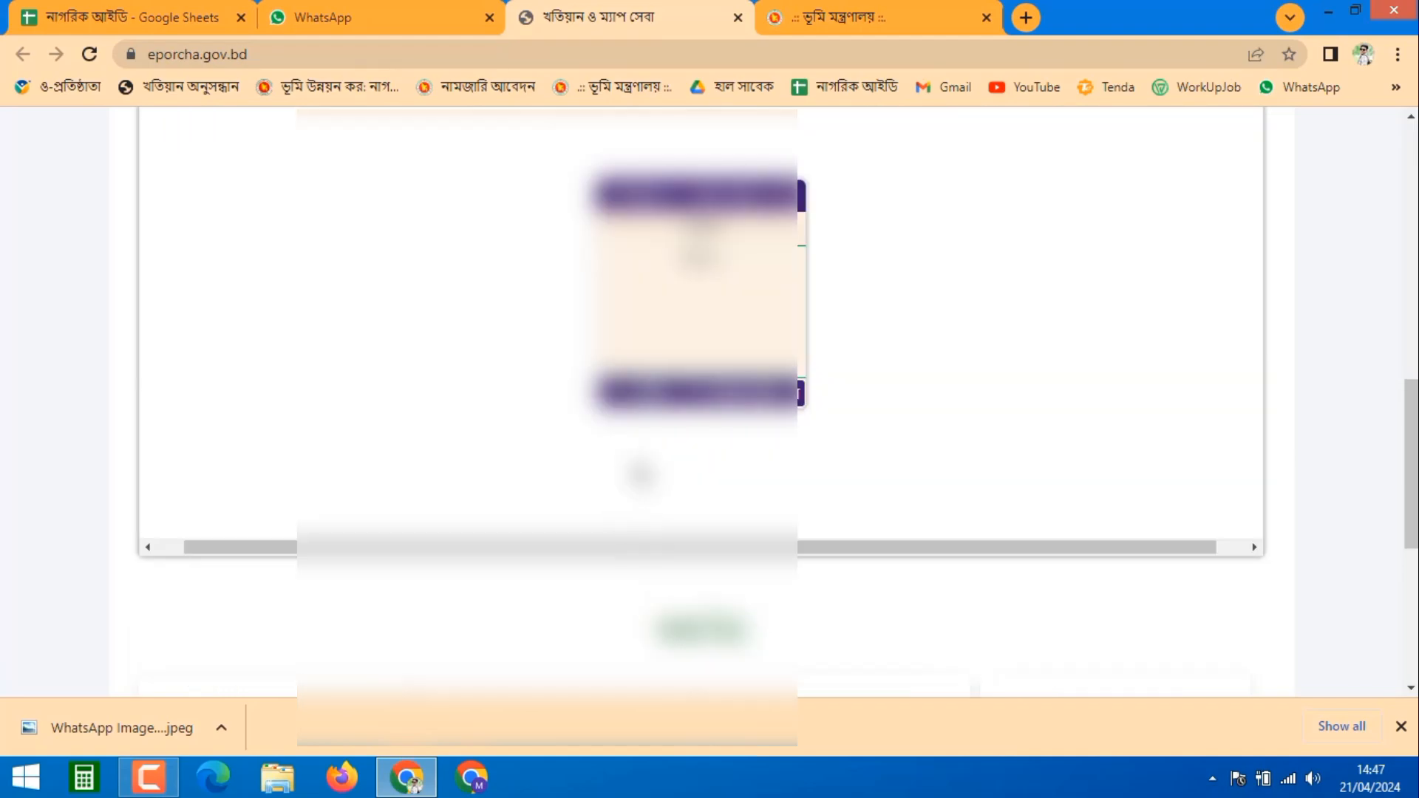
pyautogui.doubleClick(698, 257)
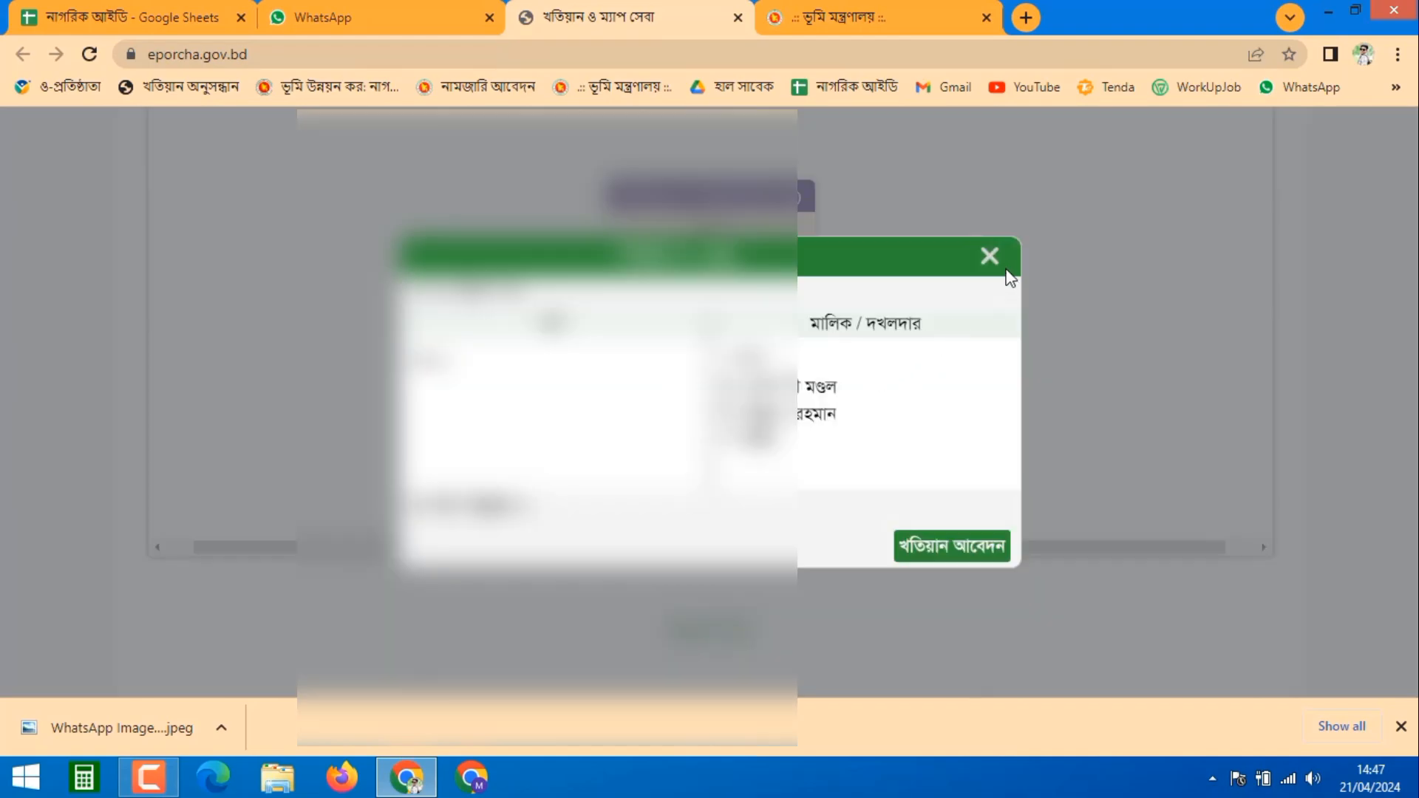
pyautogui.click(989, 259)
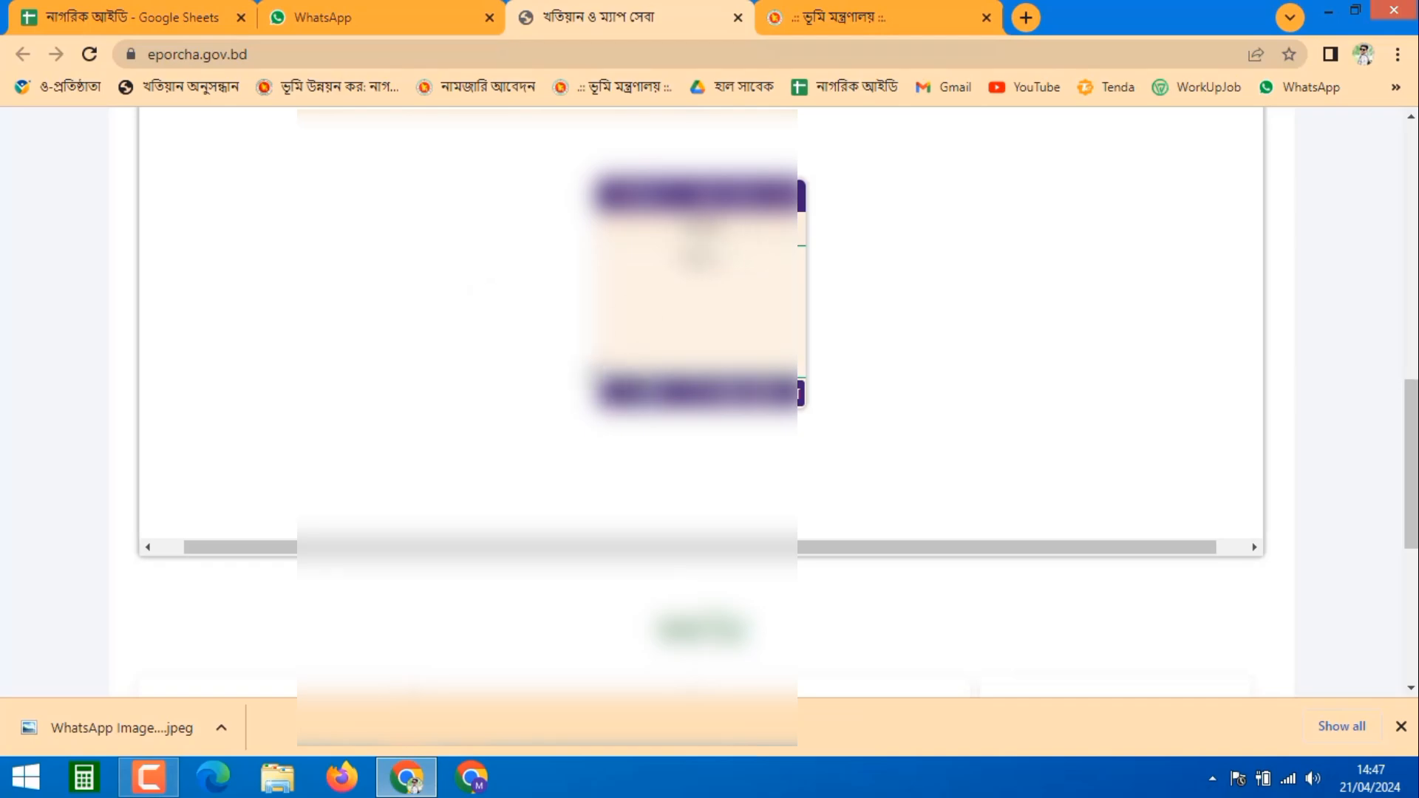
pyautogui.scroll(2, 237, 241)
pyautogui.click(199, 216)
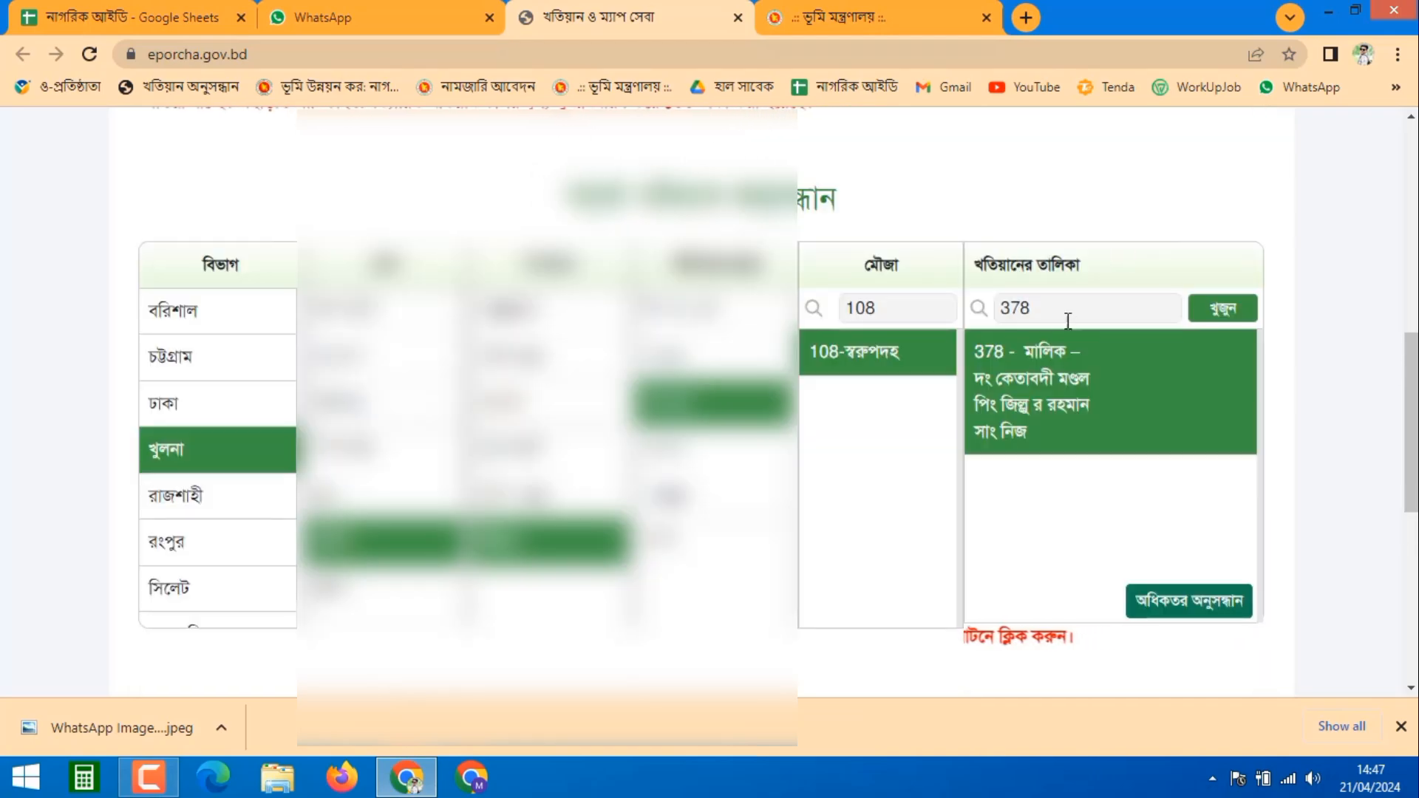
# Step: Look up khatian 738's owners and copy an owner's name line
pyautogui.doubleClick(1023, 306)
pyautogui.write('738')
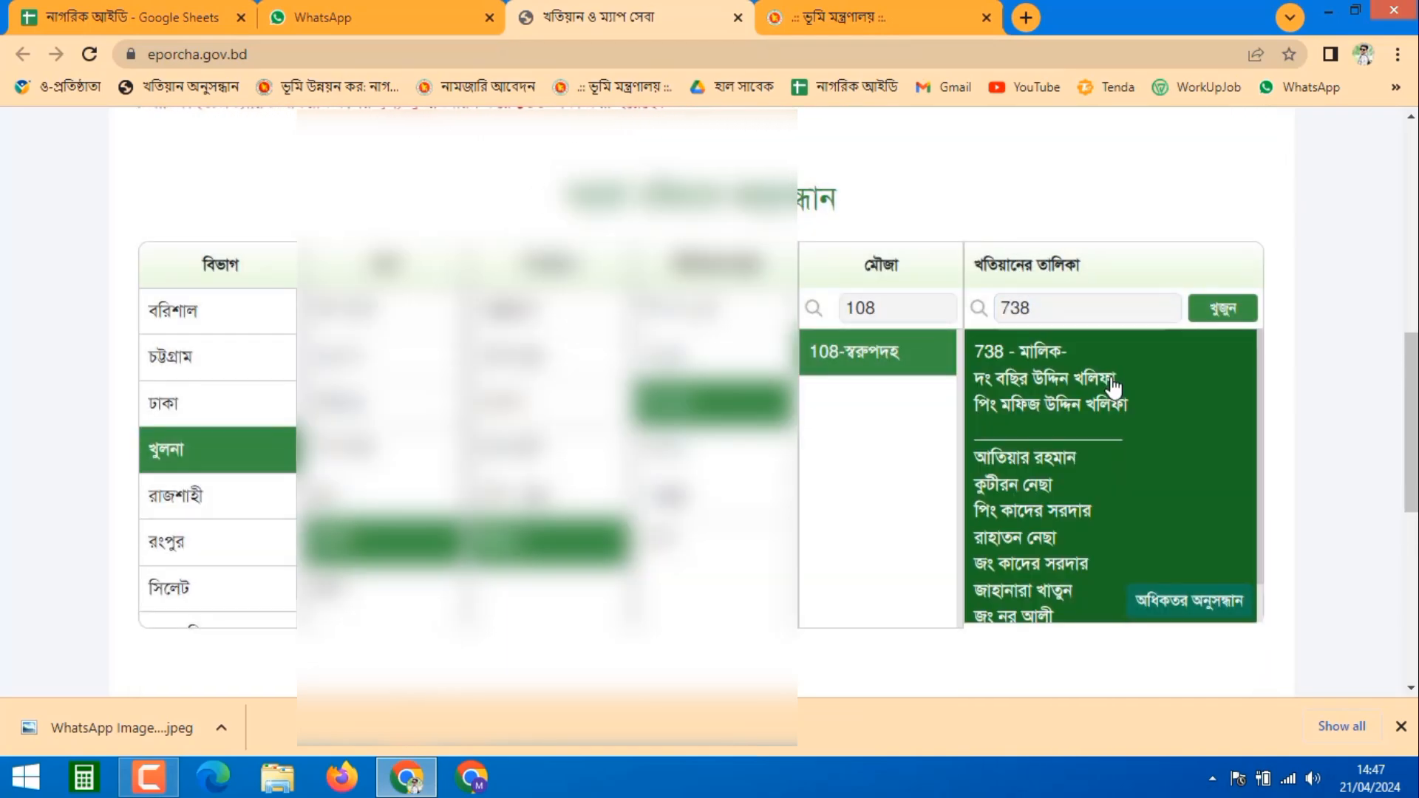
pyautogui.click(1112, 379)
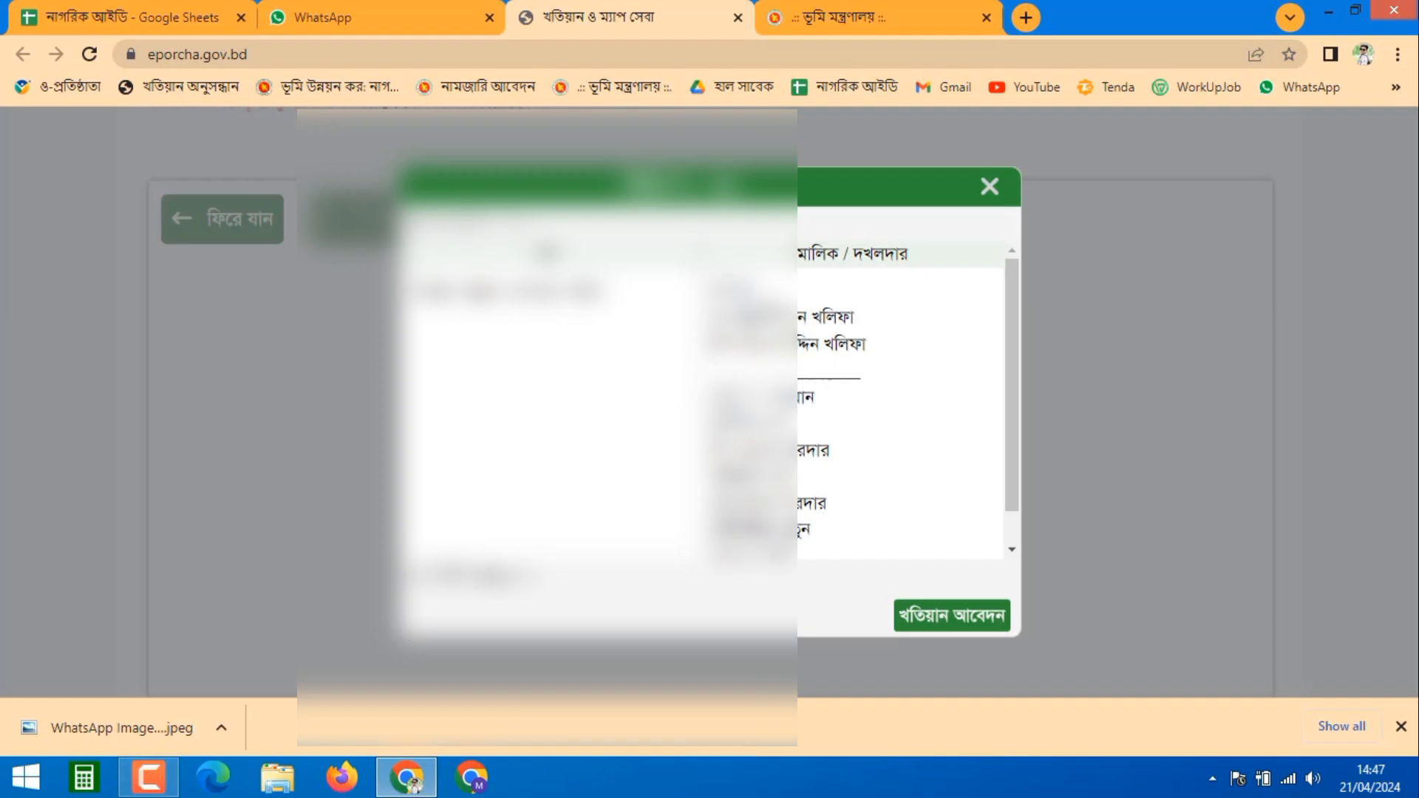
pyautogui.tripleClick(813, 316)
pyautogui.click(834, 23)
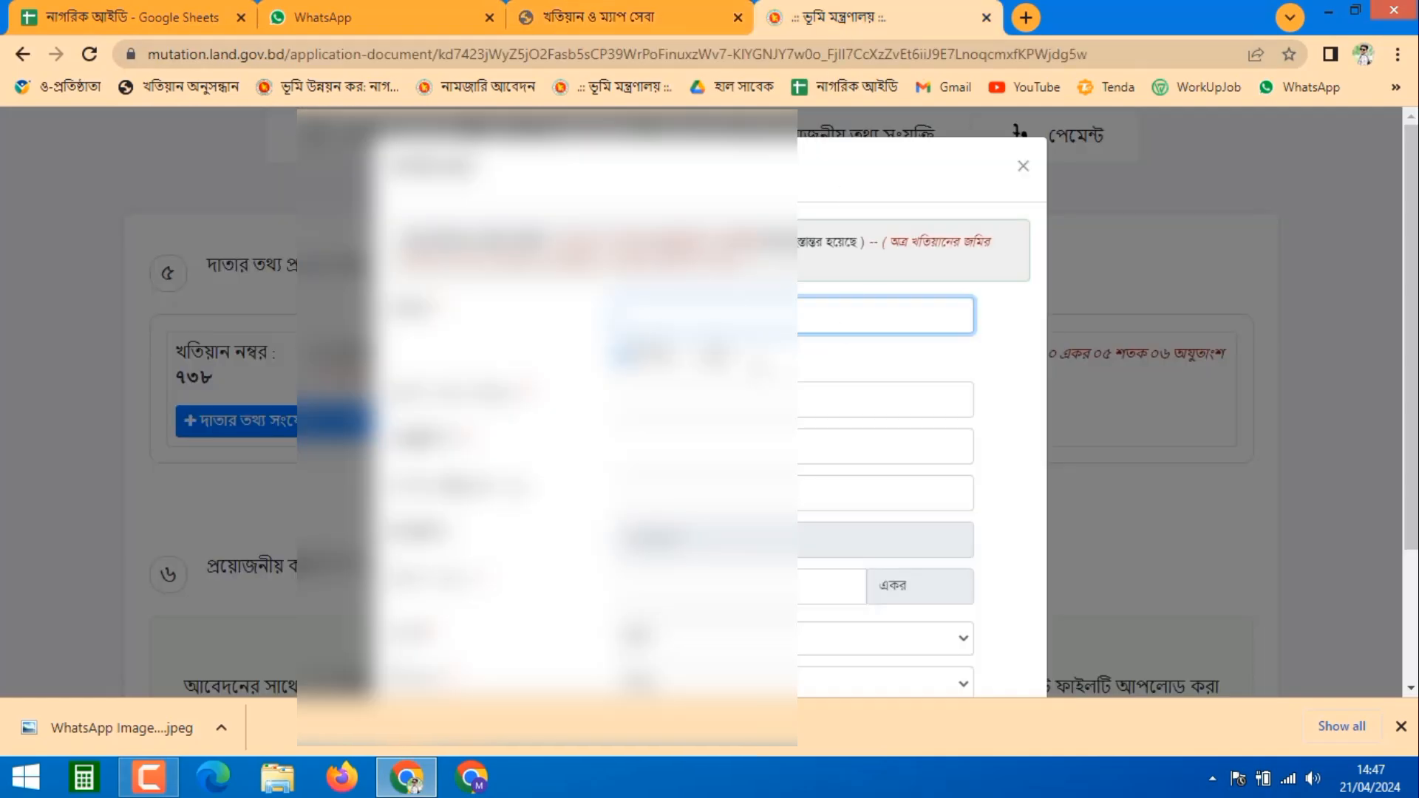
# Step: Fill the donor form's fields, entering the donor's mobile number and moving to the acre amount
pyautogui.click(674, 27)
pyautogui.click(843, 15)
pyautogui.click(665, 405)
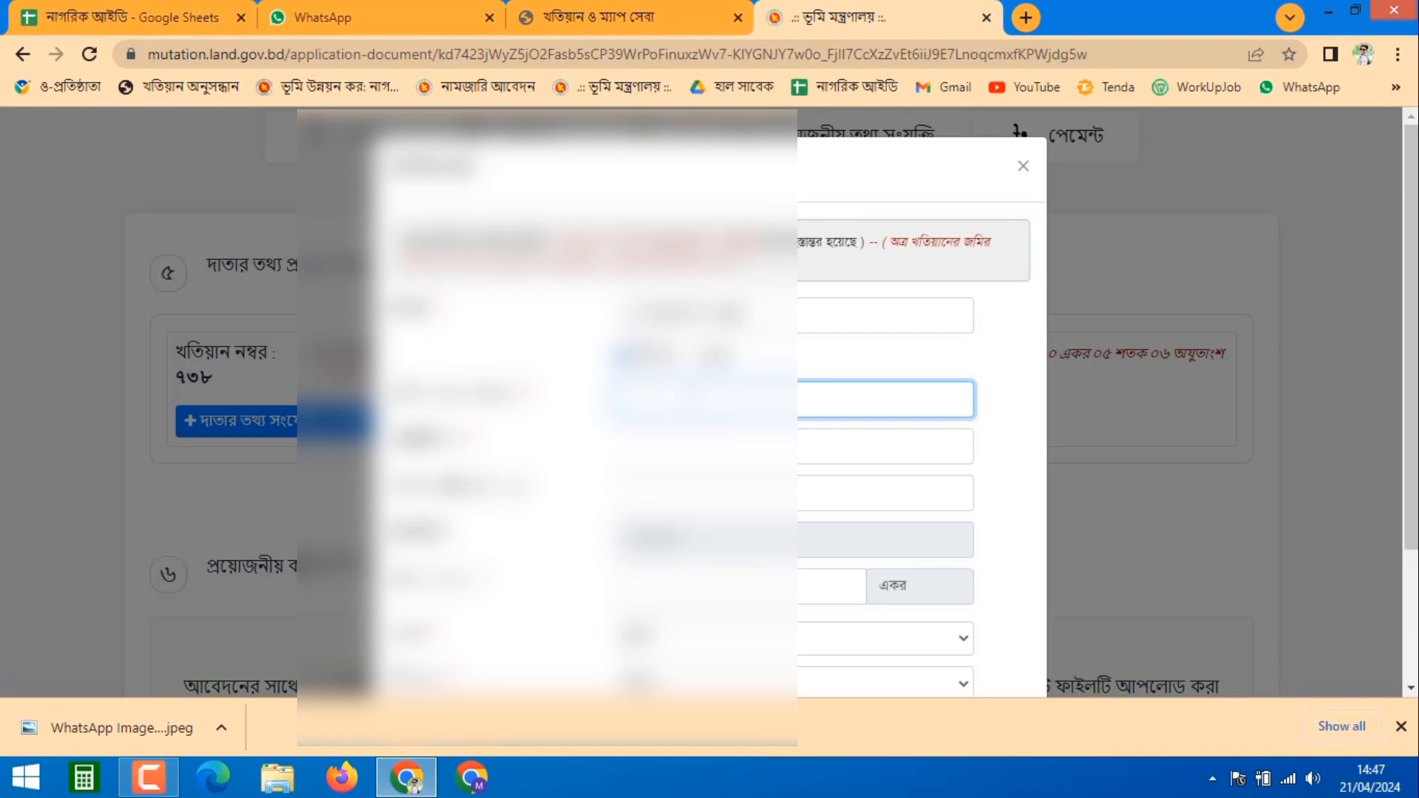
pyautogui.click(644, 438)
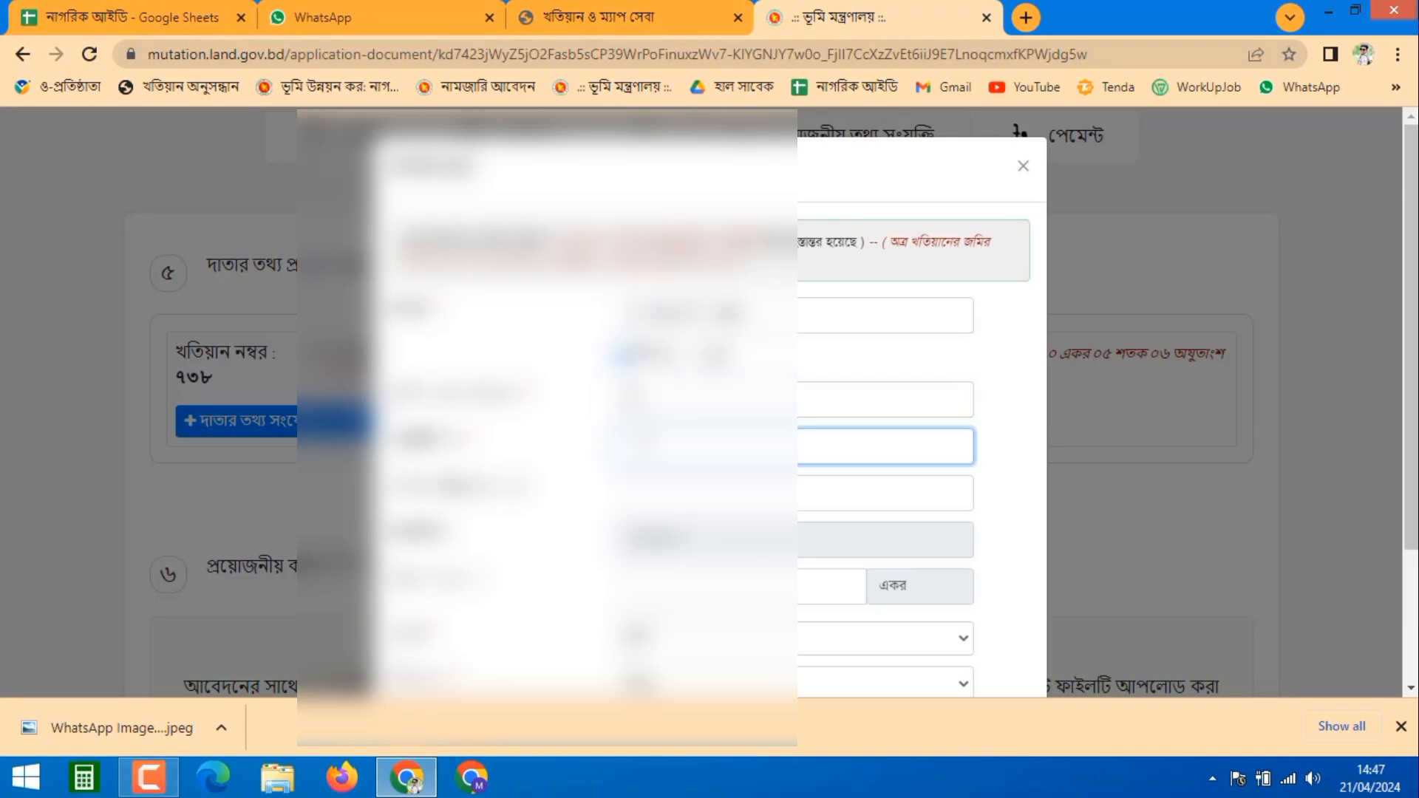
pyautogui.write('017')
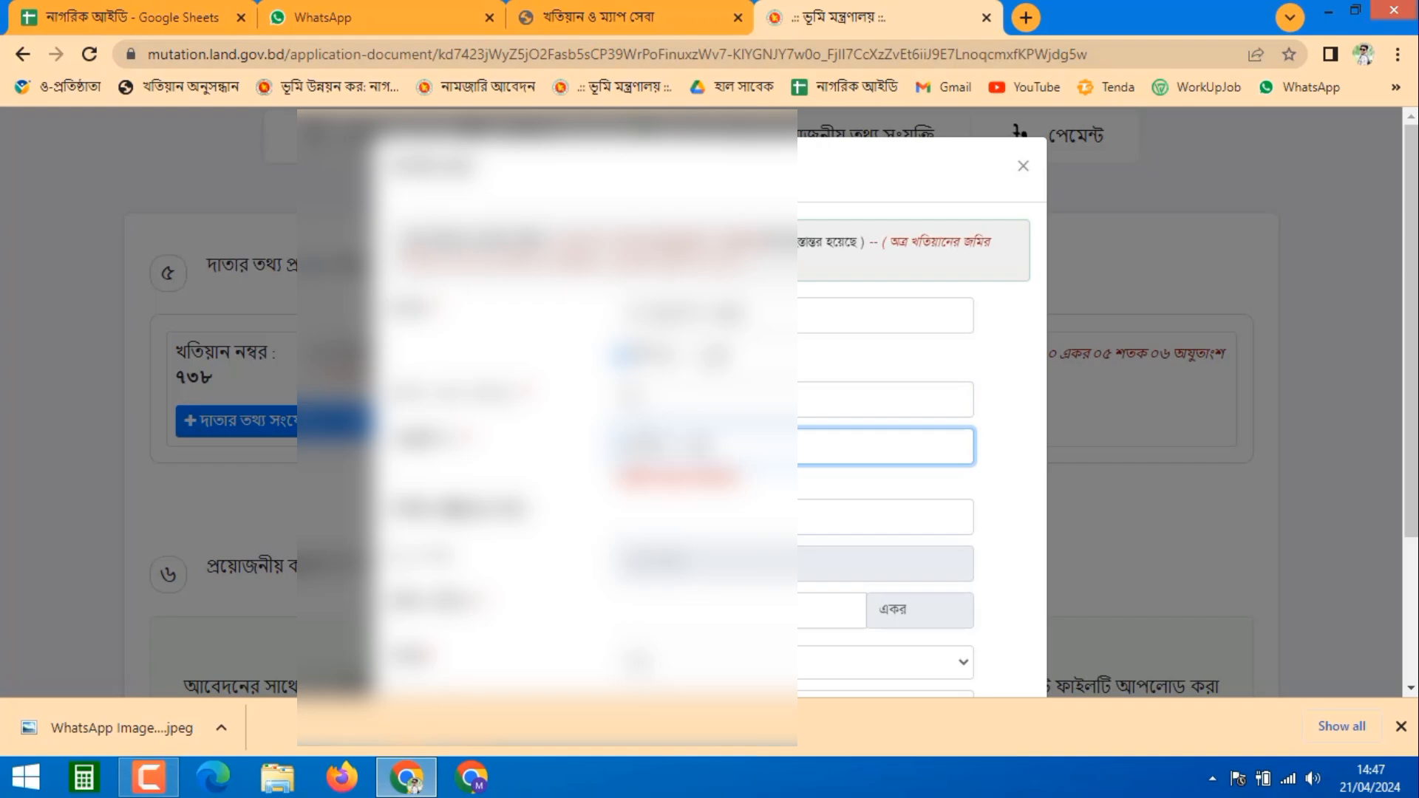
pyautogui.click(707, 582)
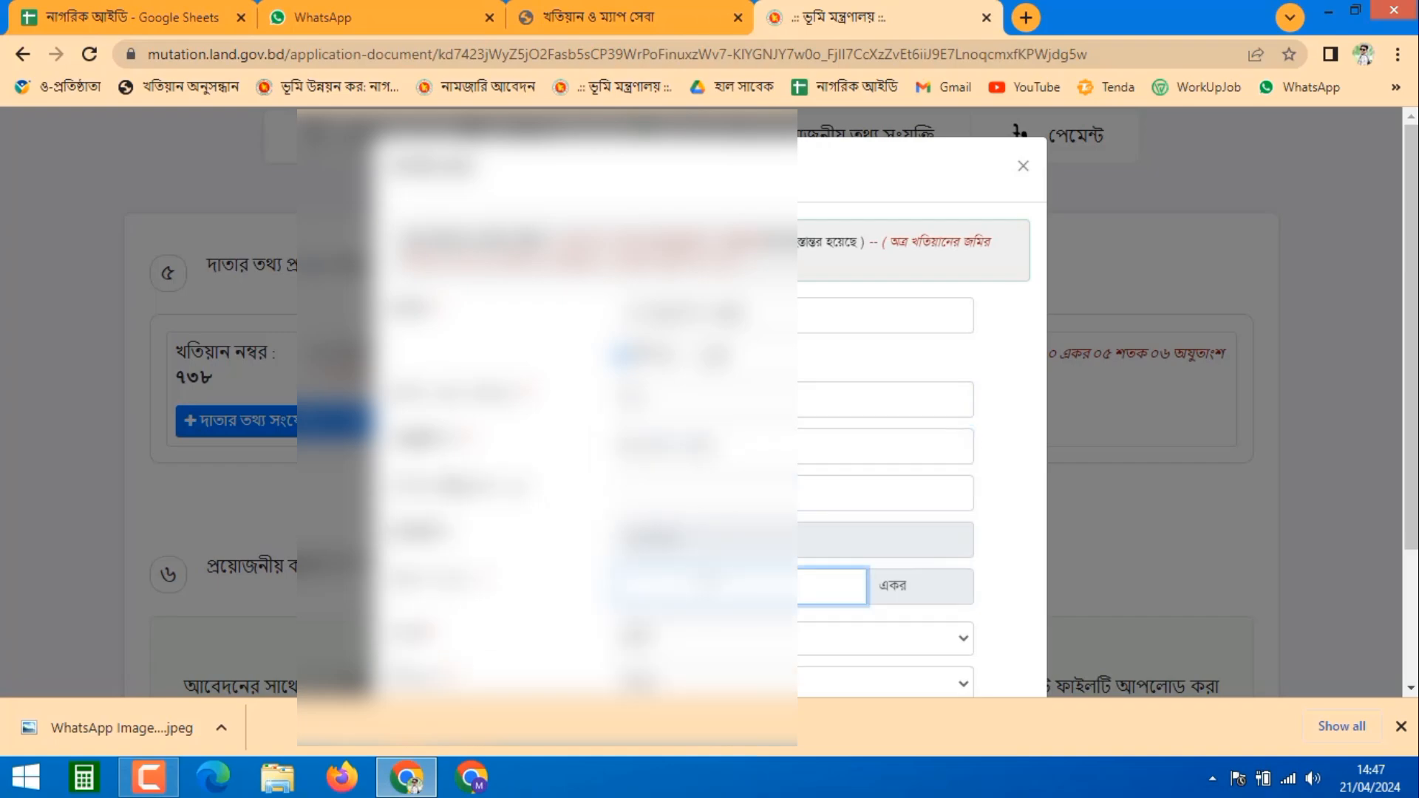
pyautogui.doubleClick(719, 448)
pyautogui.write('017')
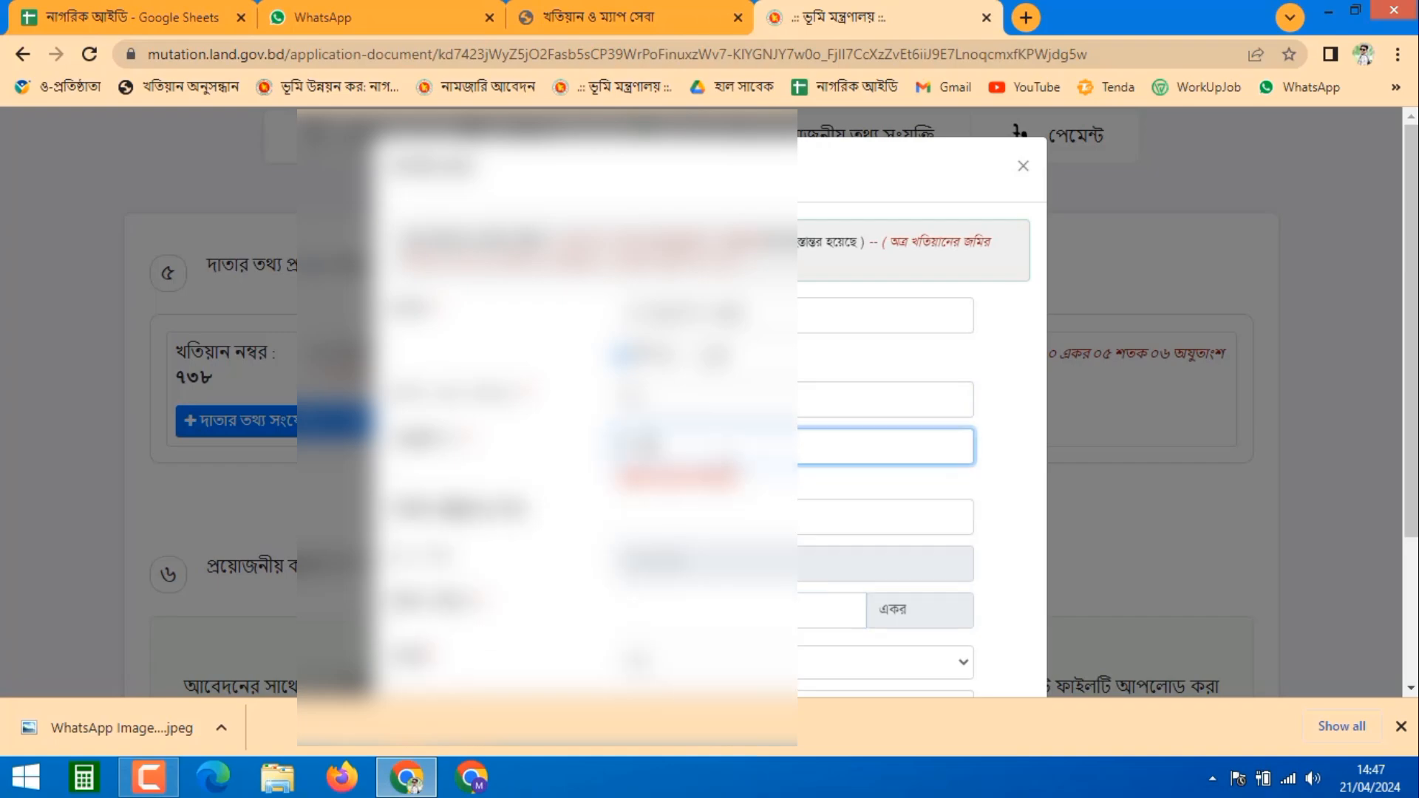
pyautogui.write('0000')
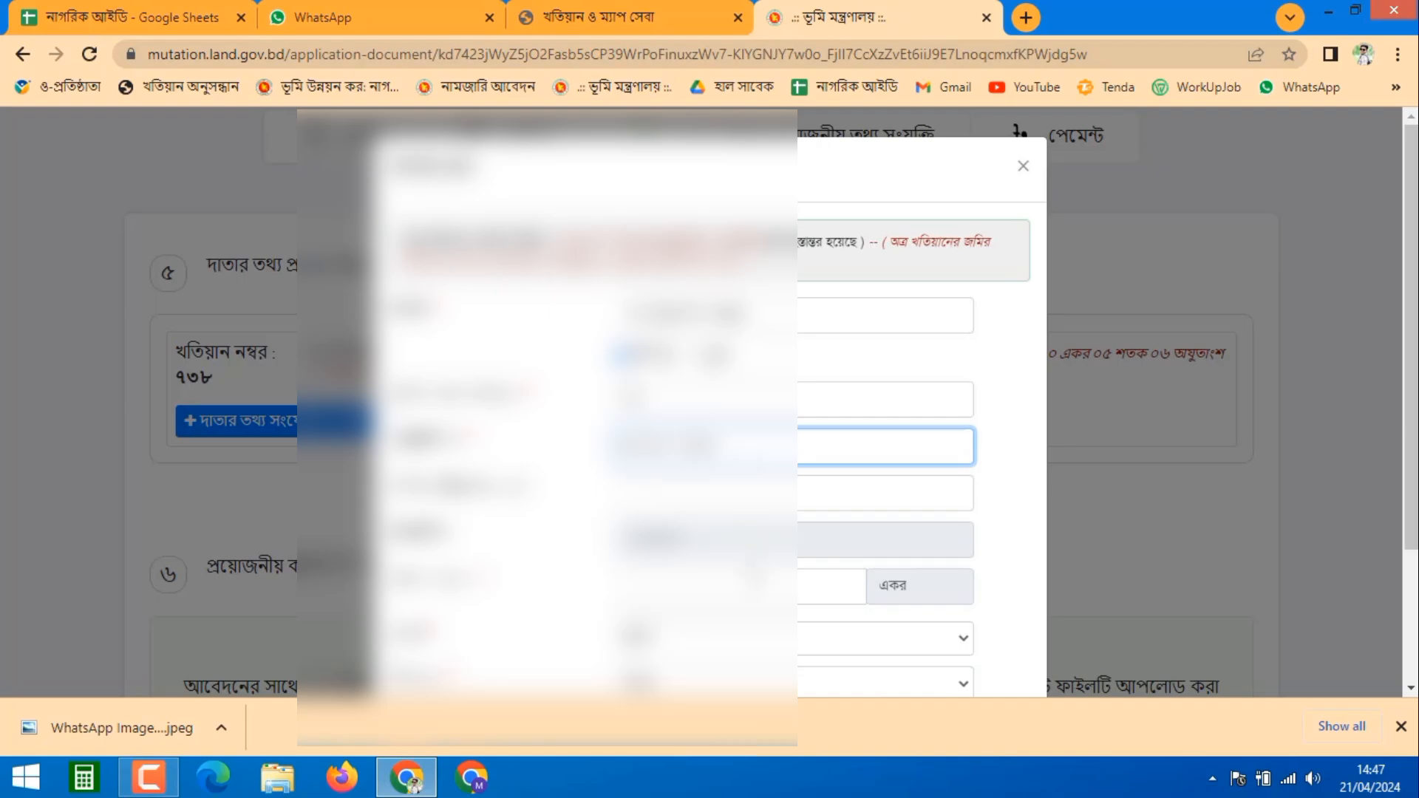
pyautogui.click(753, 580)
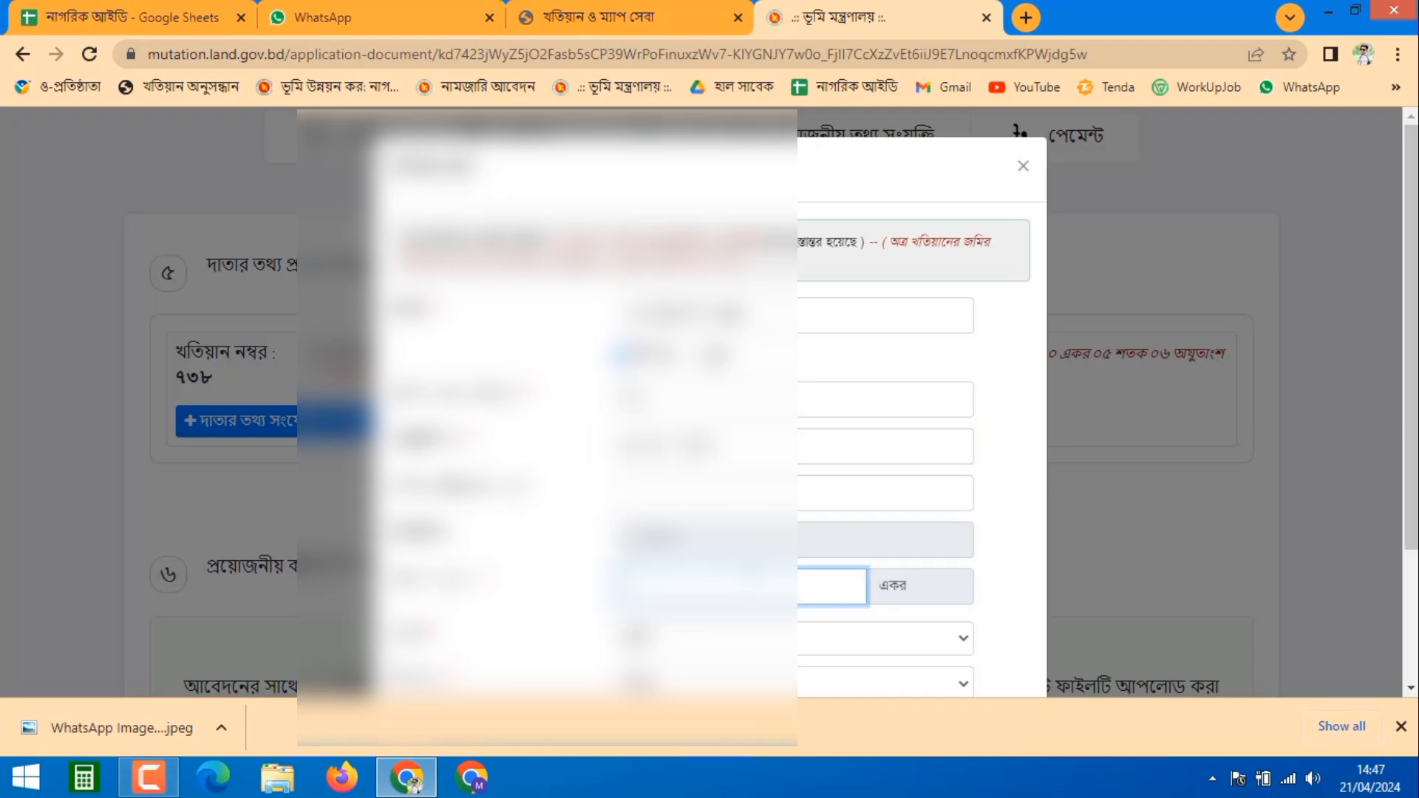
pyautogui.scroll(-3, 750, 580)
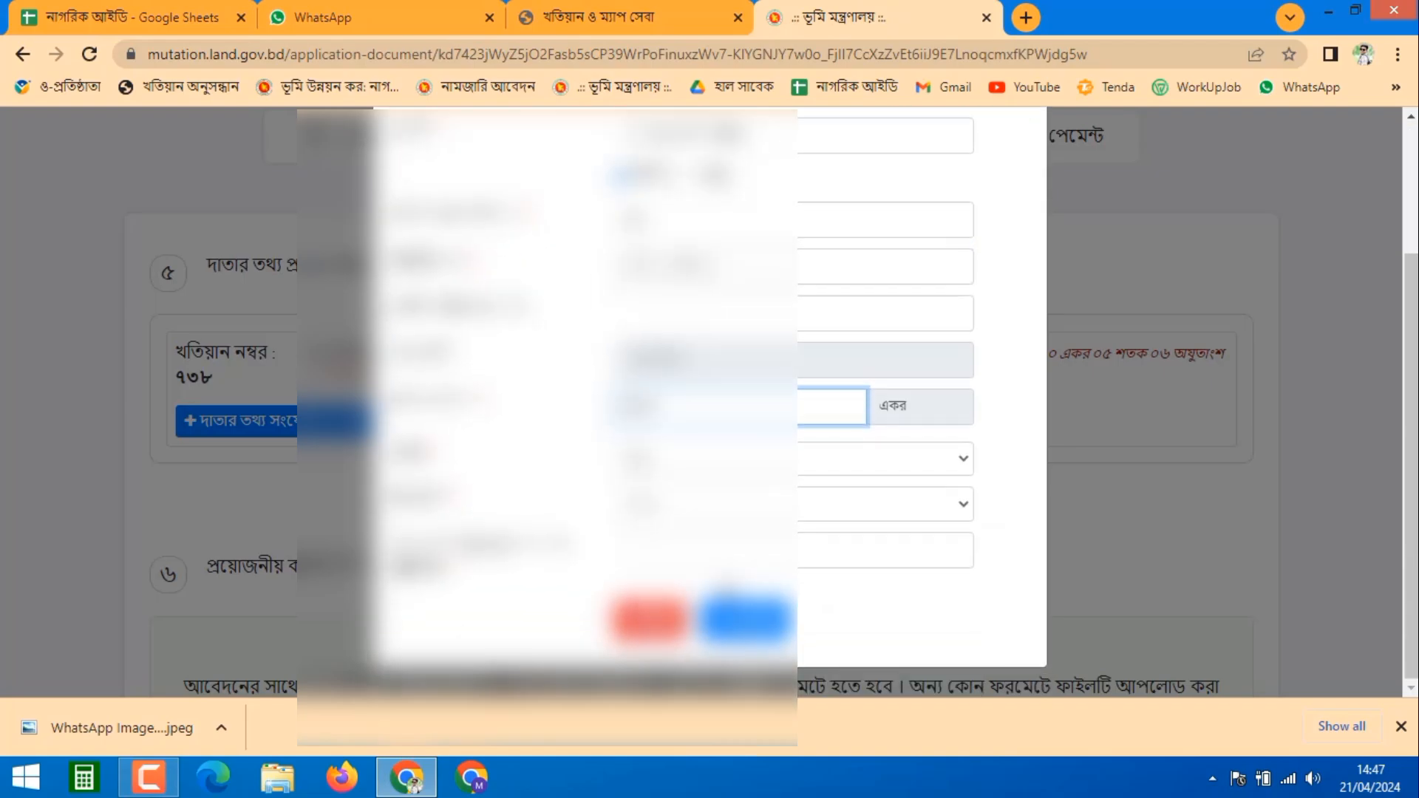
# Step: Copy the second owner's full name from the khatian record, fill the last field and save the donor
pyautogui.click(683, 551)
pyautogui.click(650, 11)
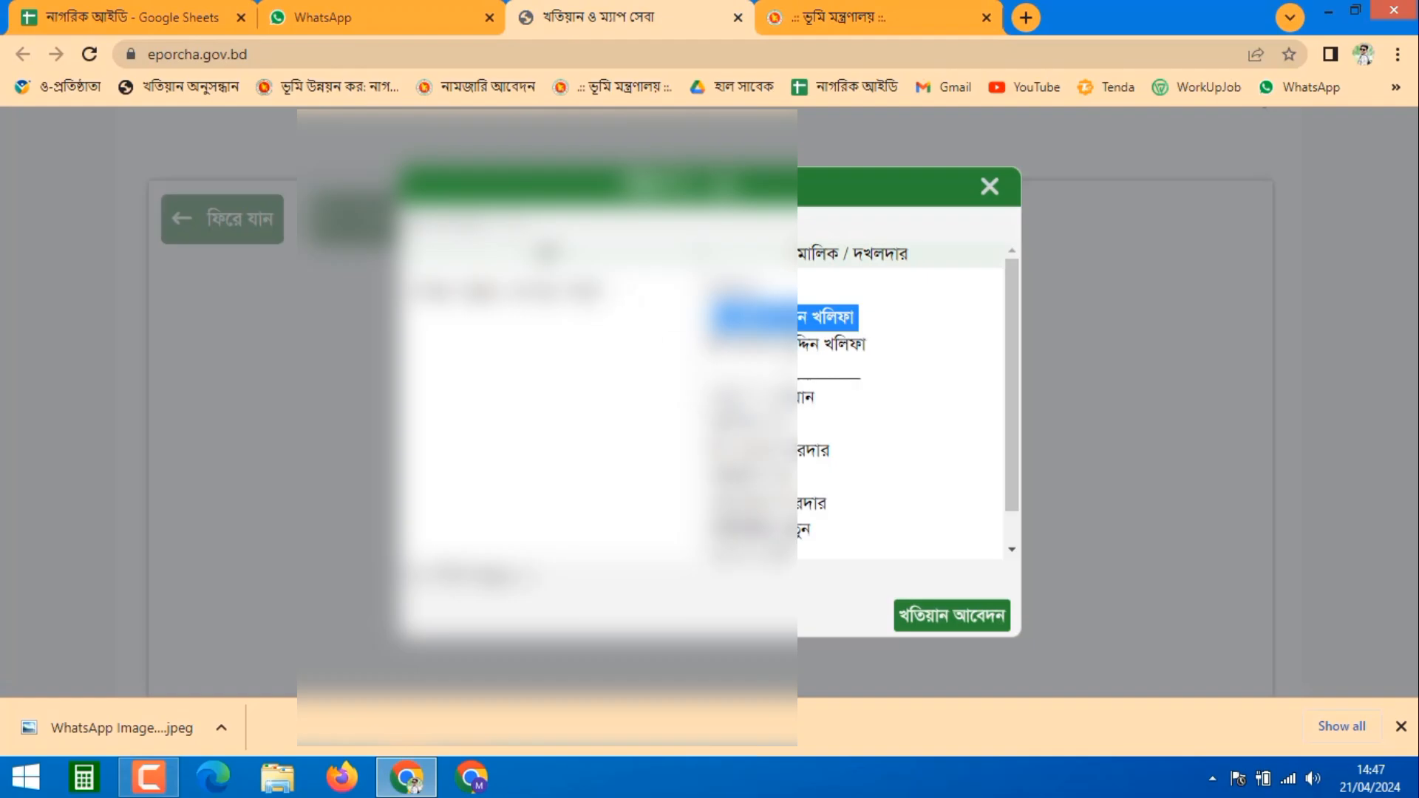
pyautogui.tripleClick(797, 345)
pyautogui.click(829, 10)
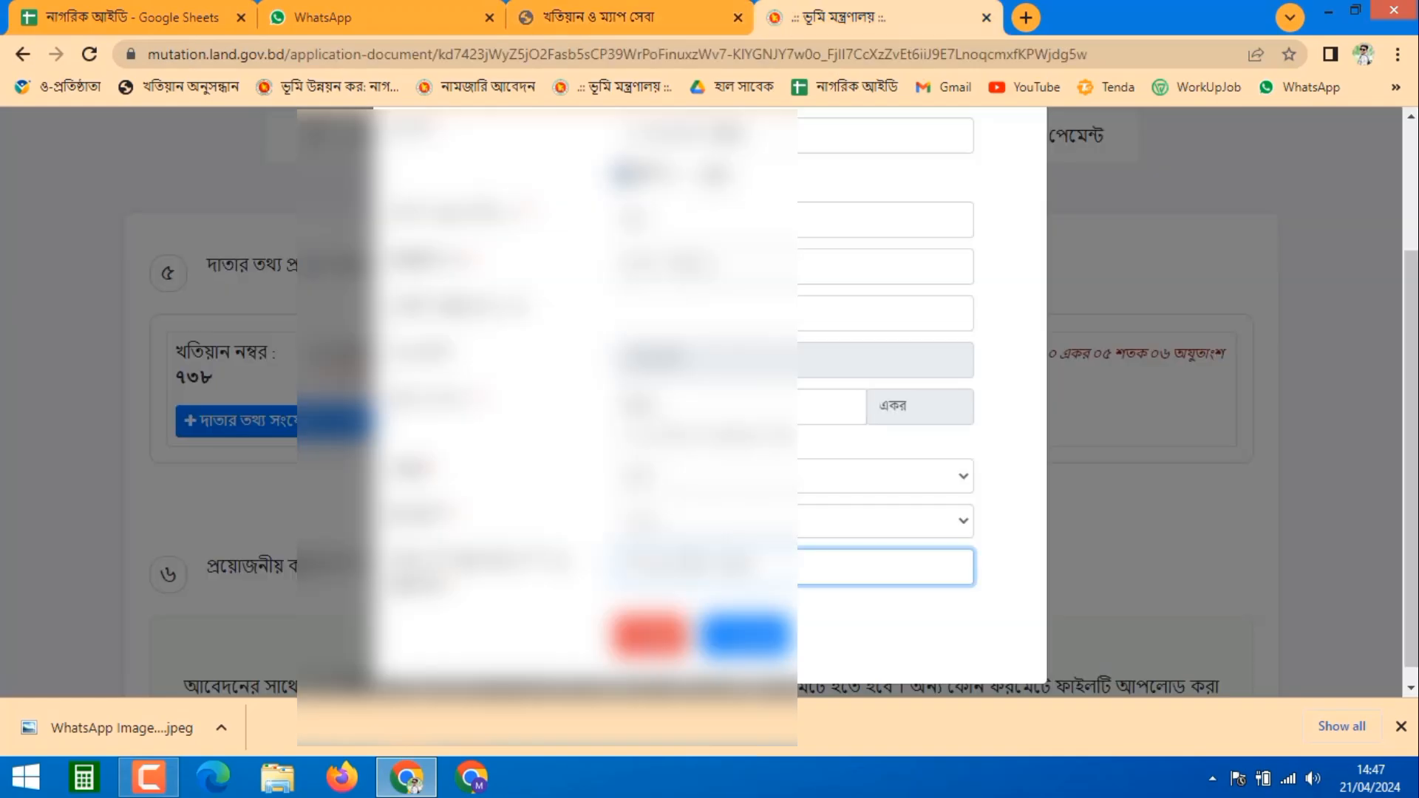
pyautogui.click(628, 17)
pyautogui.scroll(-1, 752, 502)
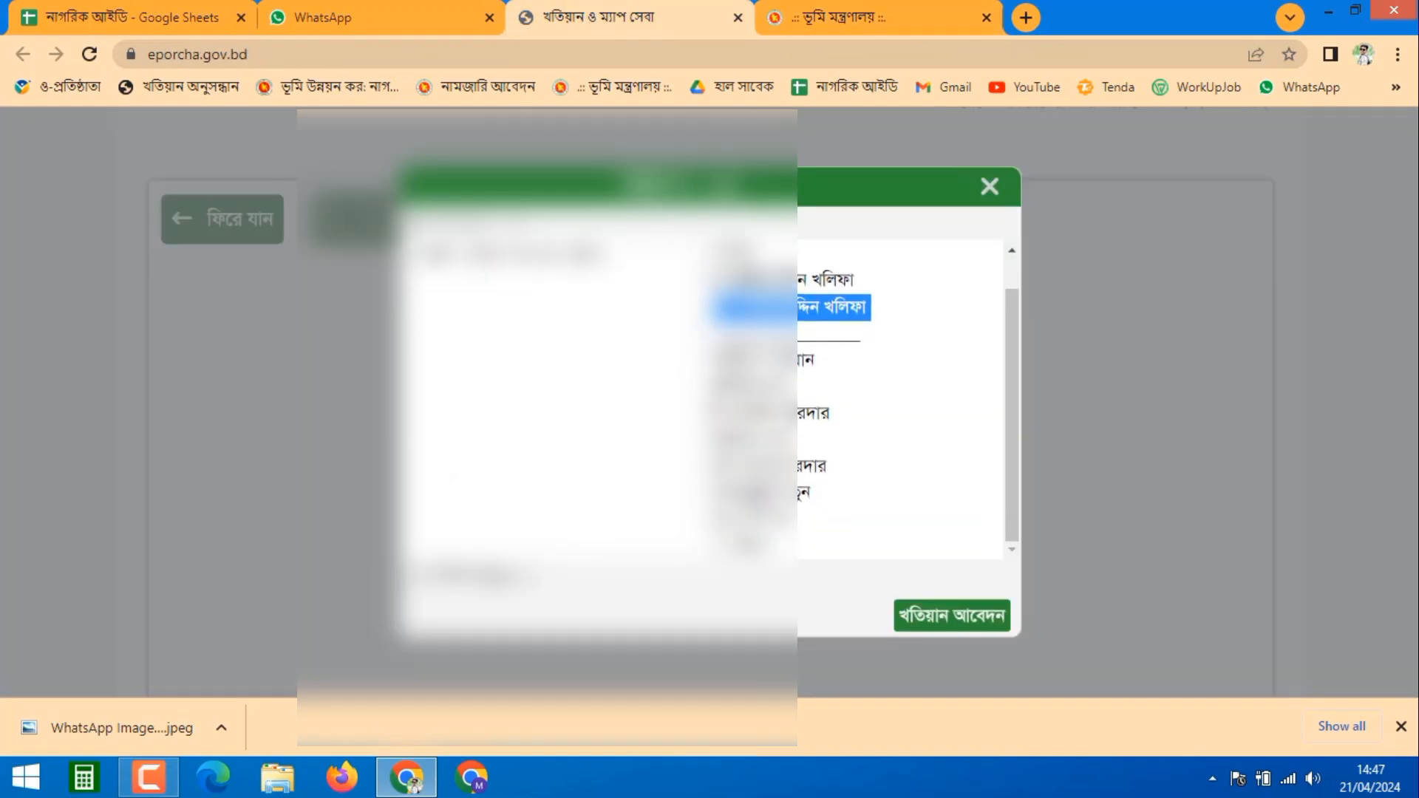
pyautogui.click(783, 544)
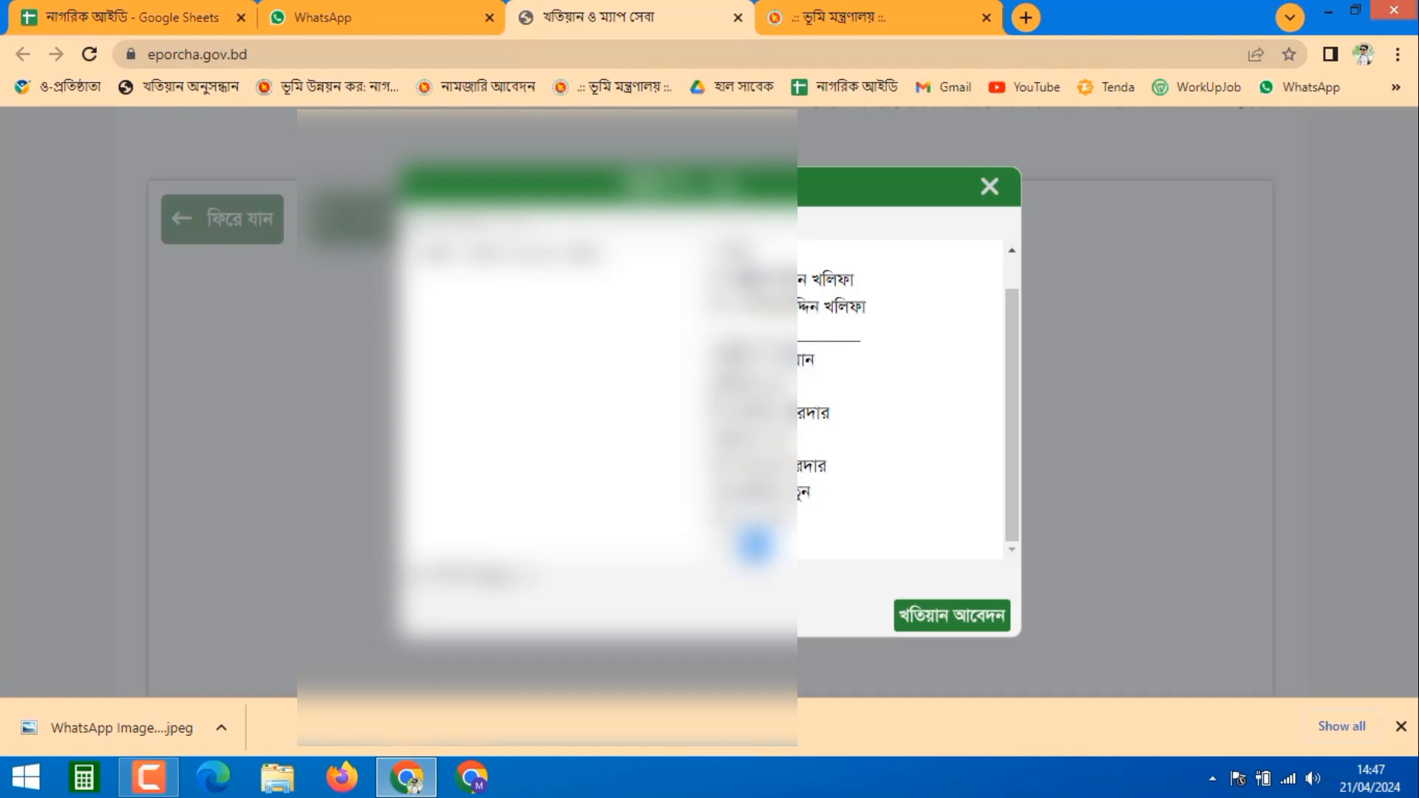
pyautogui.click(782, 53)
pyautogui.click(820, 10)
pyautogui.click(764, 567)
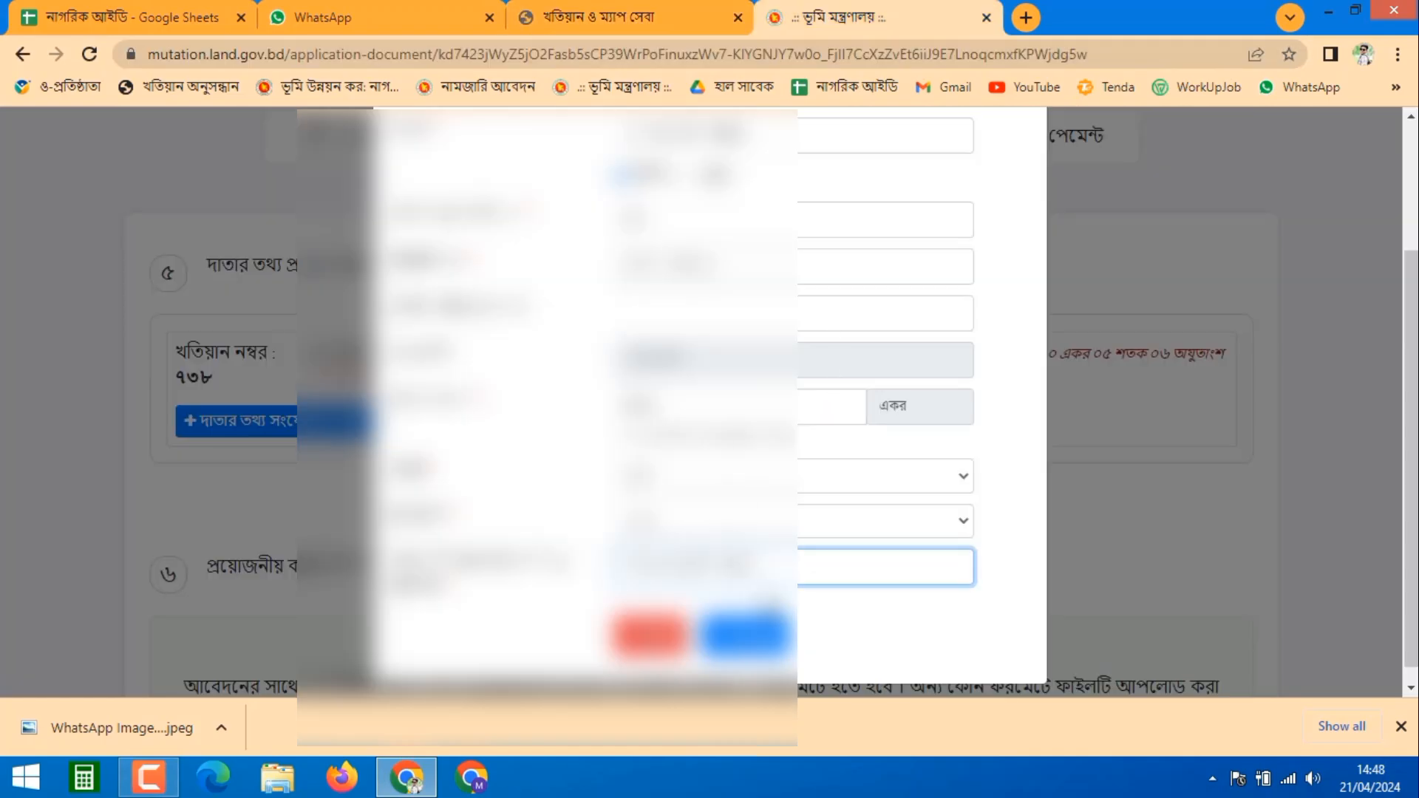
pyautogui.click(764, 639)
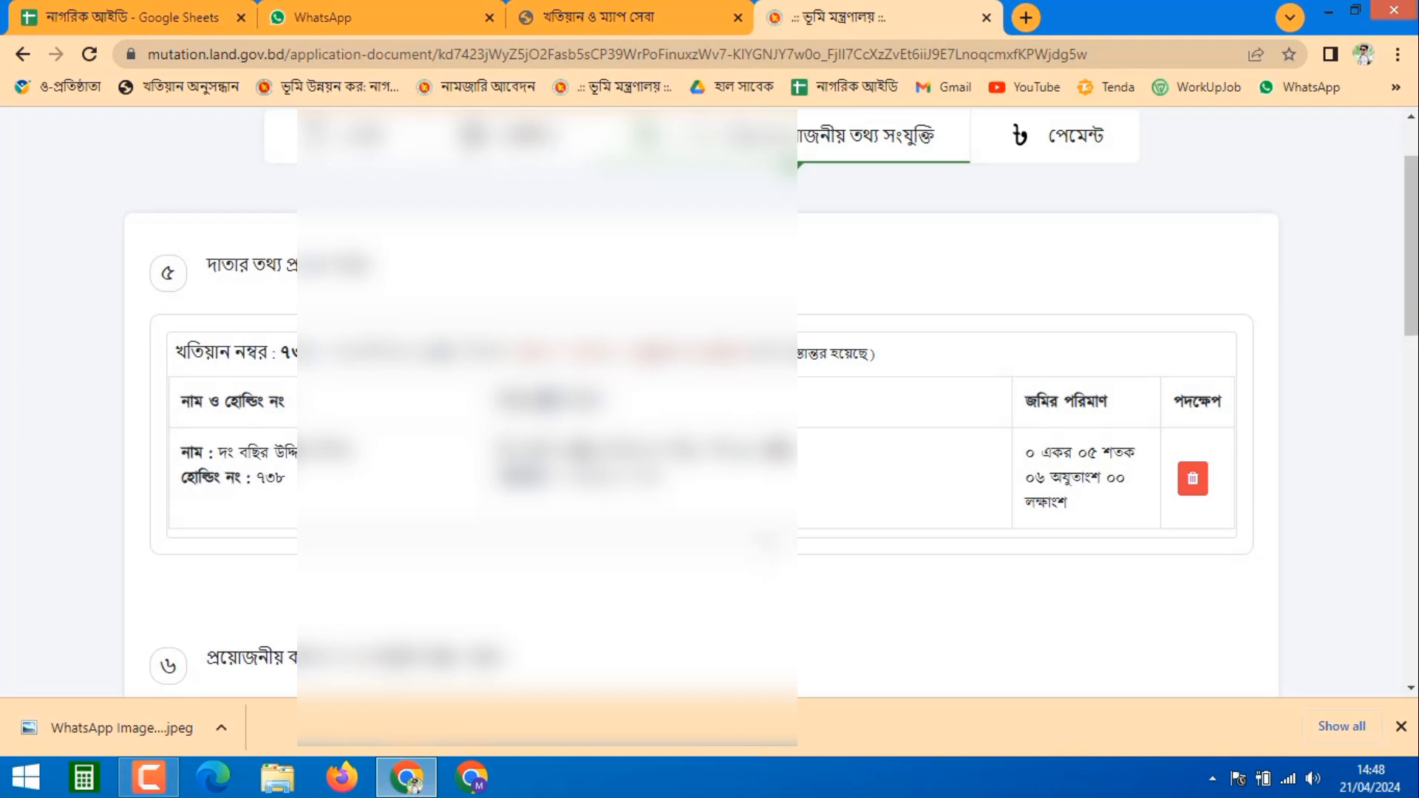
# Step: Scroll past the donor table down to section ৬ upload rows ৬.১ to ৬.৪
pyautogui.scroll(-3, 961, 399)
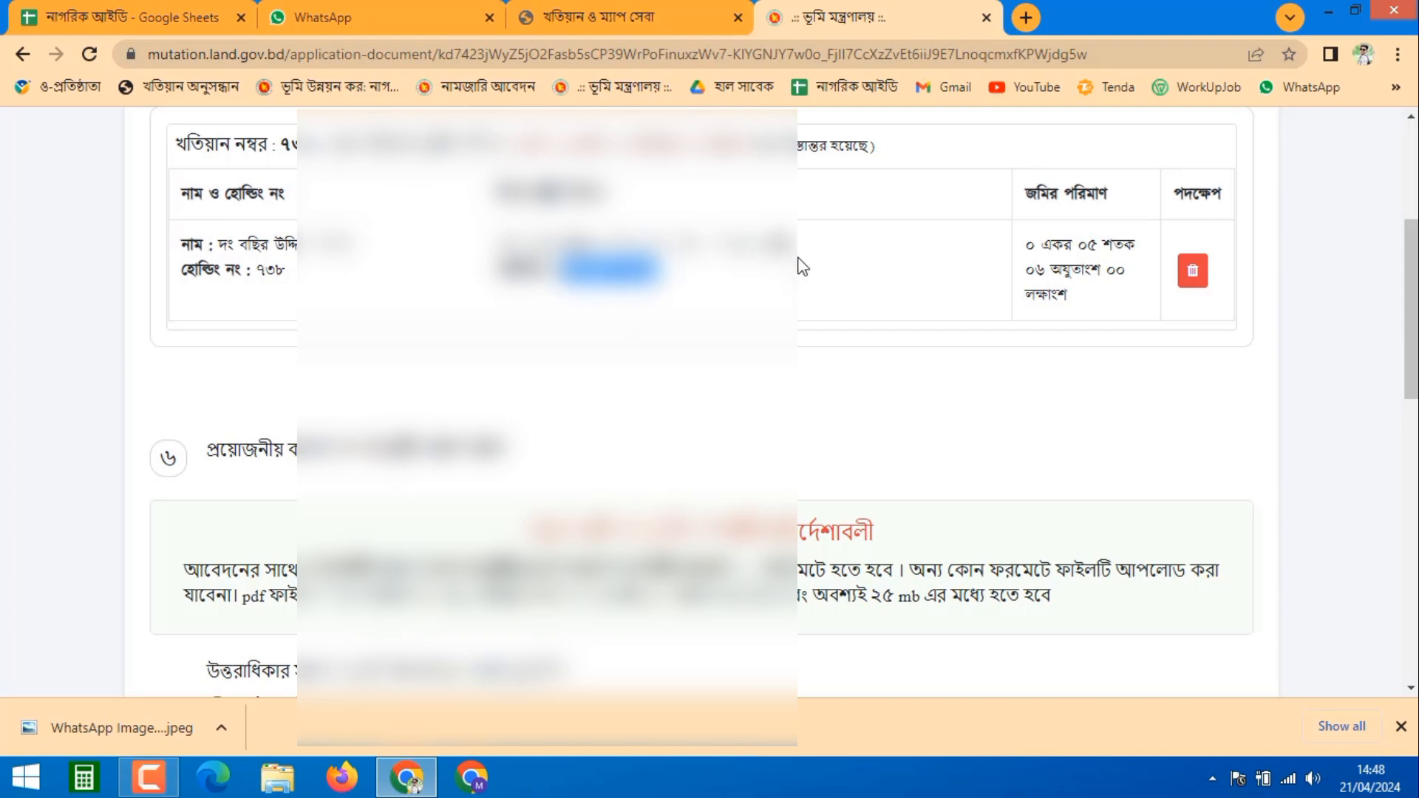
pyautogui.scroll(-4, 574, 306)
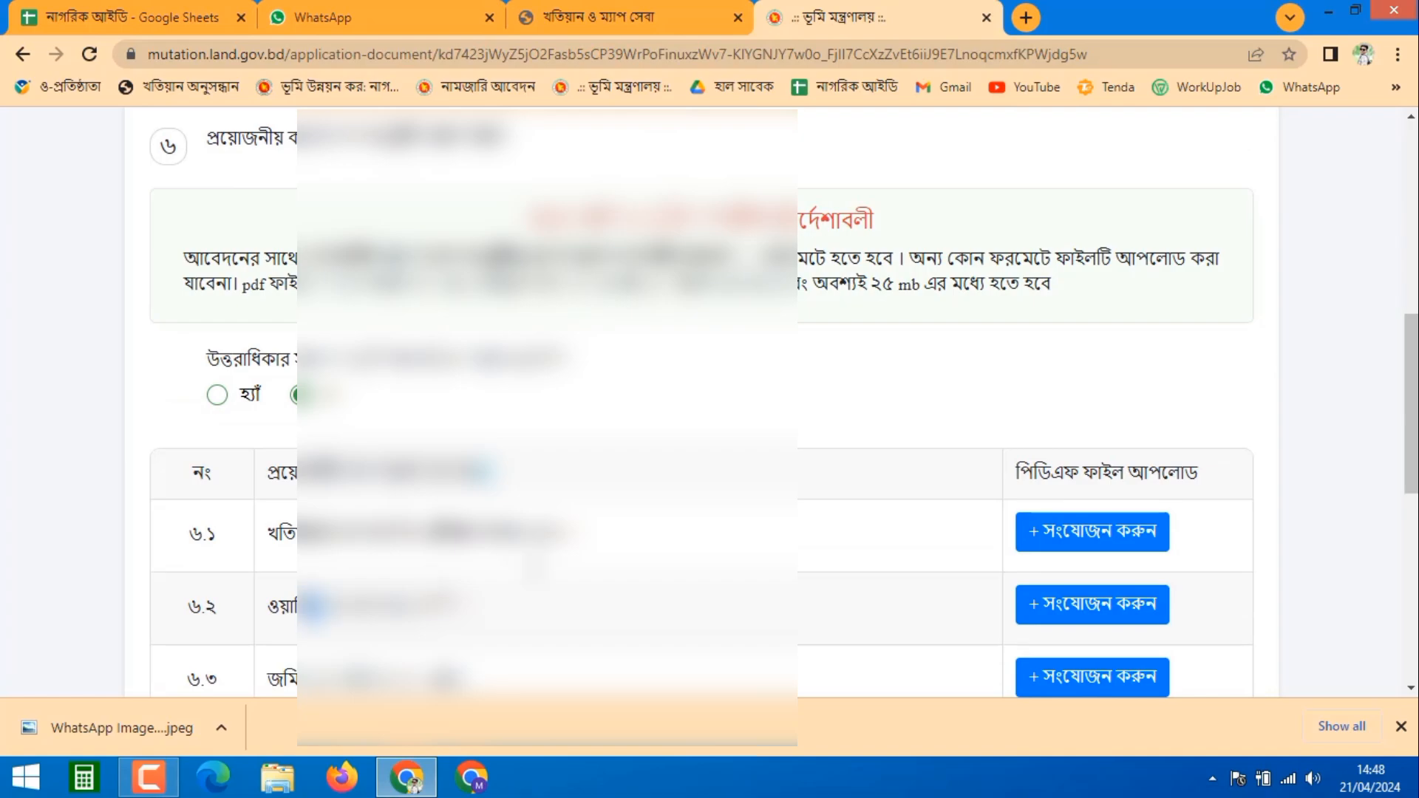
pyautogui.scroll(-1, 887, 399)
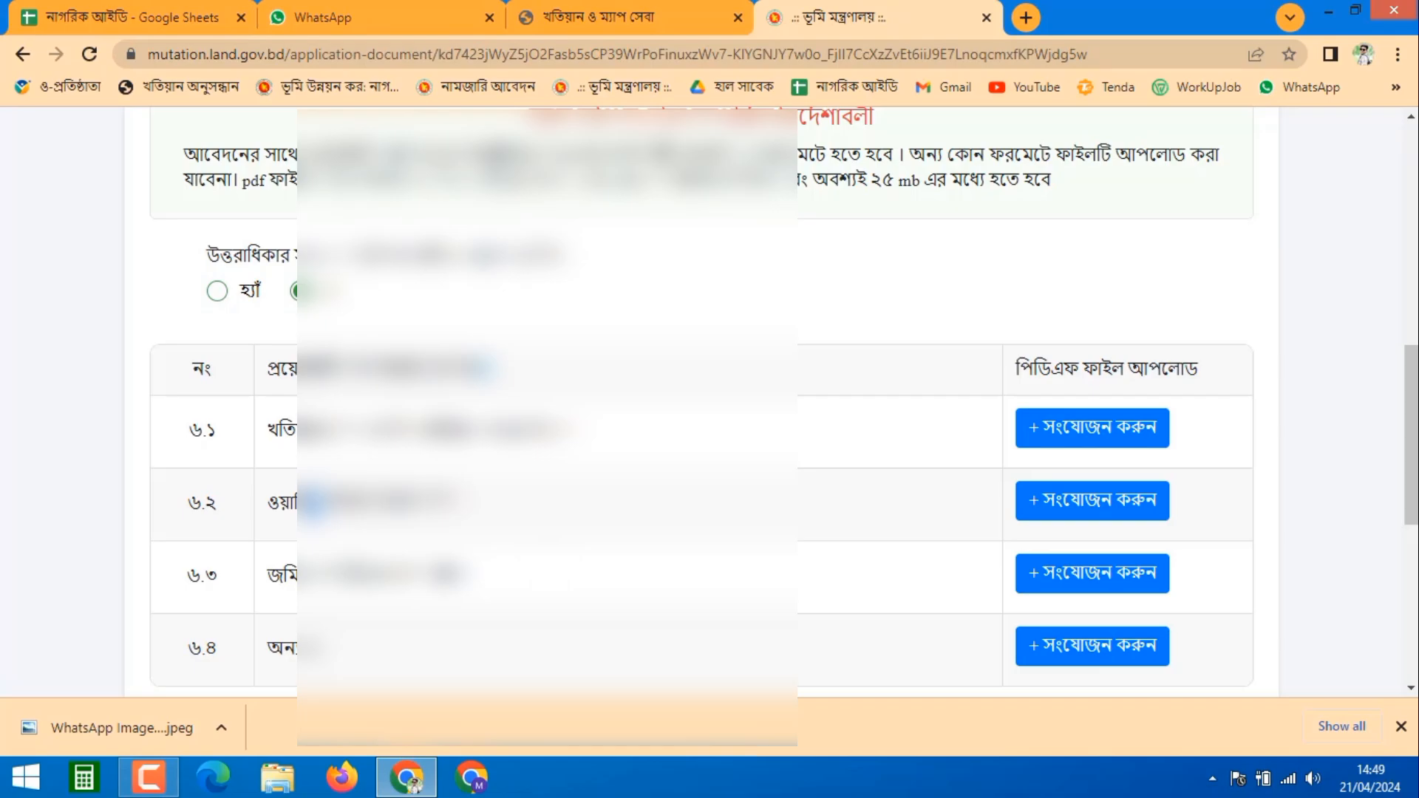
# Step: Download CamScanner 04-21-2024 14.48_1.pdf and 14.48_2.pdf from the WhatsApp chat
pyautogui.click(446, 13)
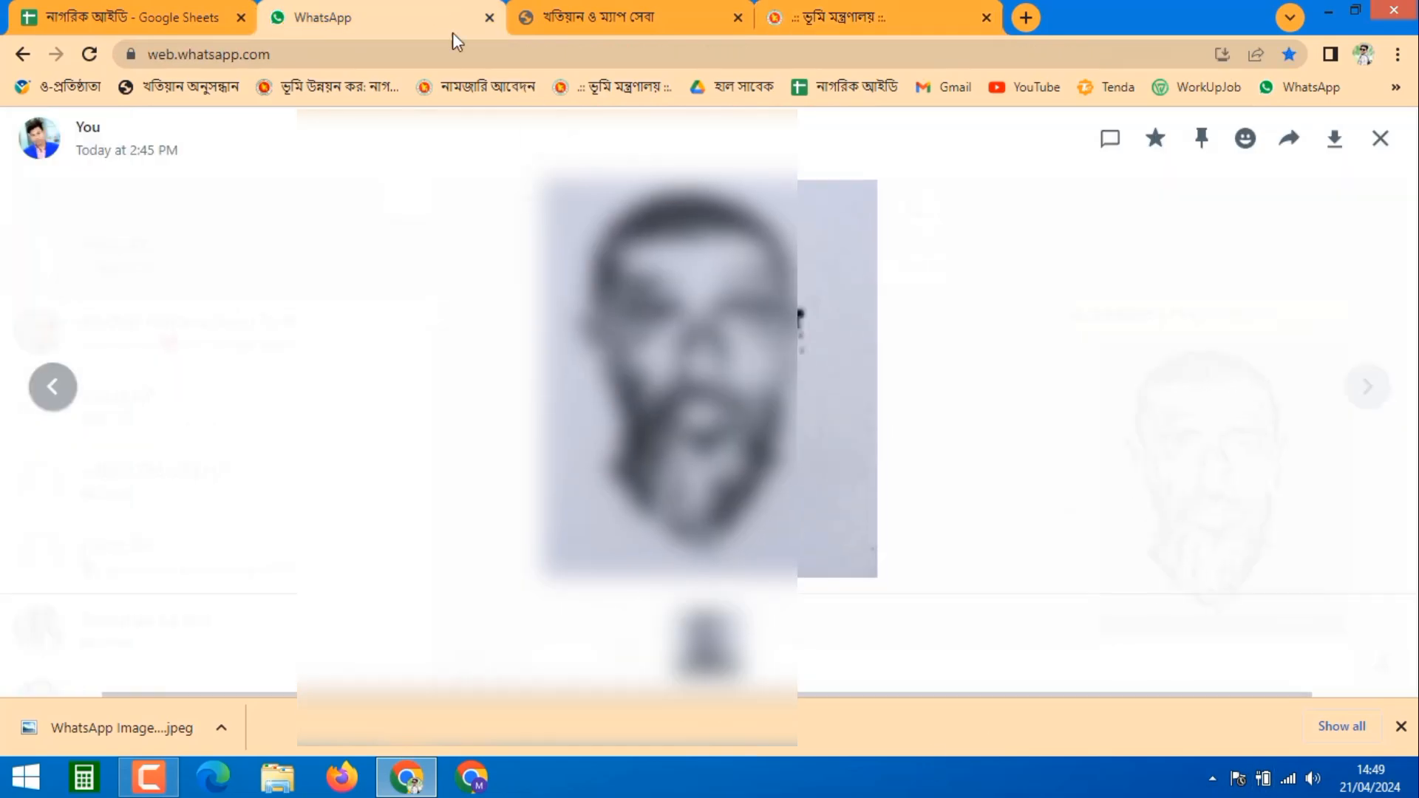
pyautogui.click(1007, 371)
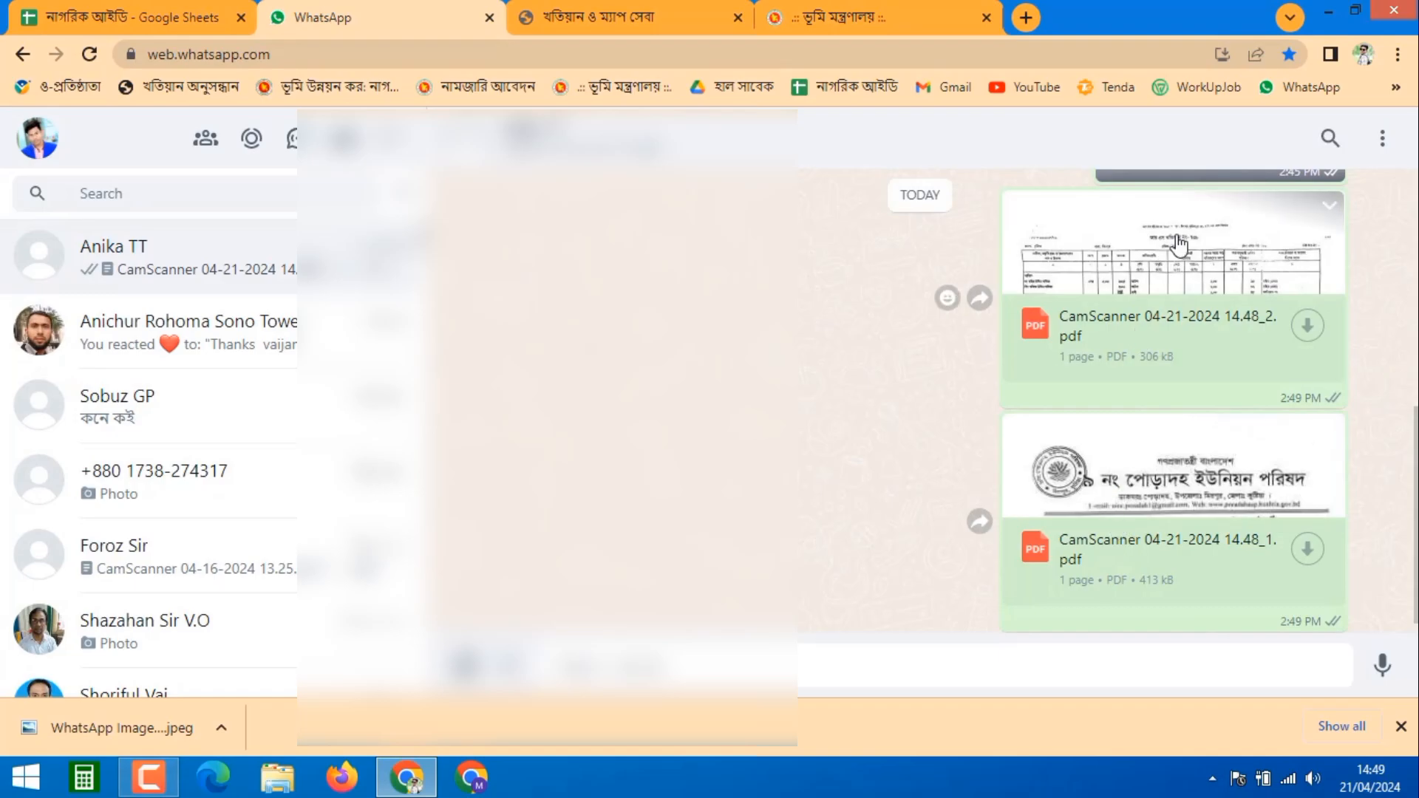
pyautogui.click(1136, 468)
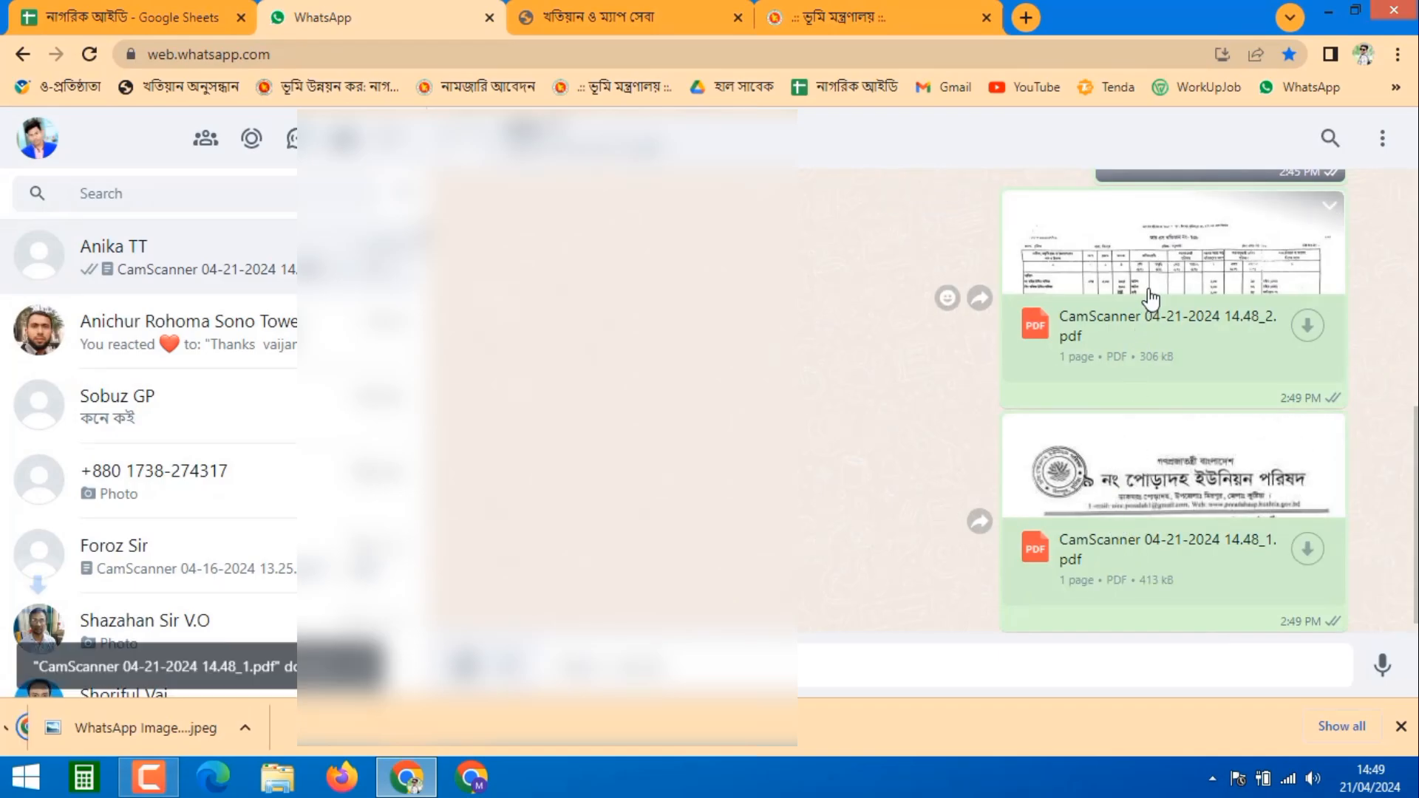
pyautogui.click(1112, 276)
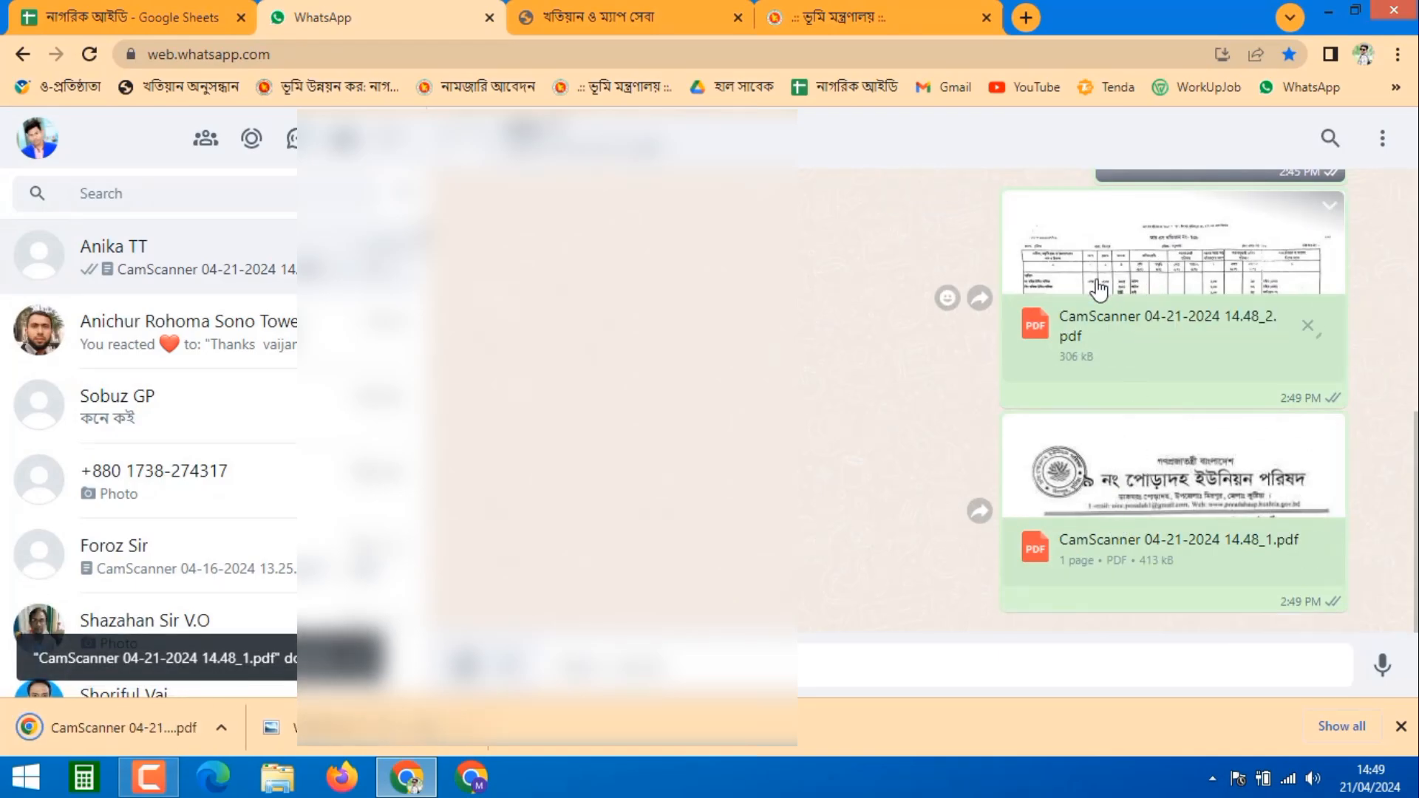
pyautogui.click(830, 21)
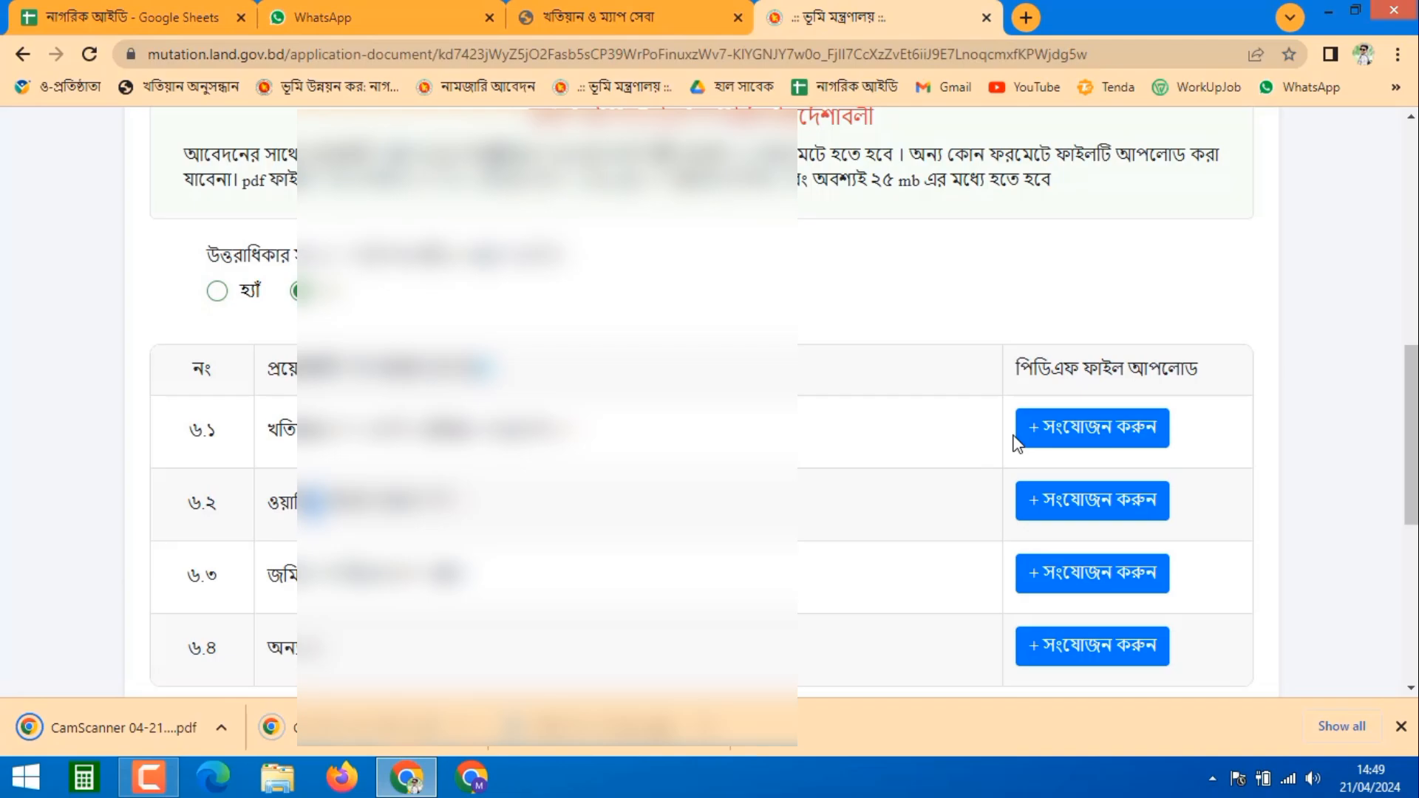
# Step: Attach the two CamScanner PDFs to documents ৬.১ and ৬.২, previewing the ৬.১ file
pyautogui.click(1070, 427)
pyautogui.doubleClick(686, 399)
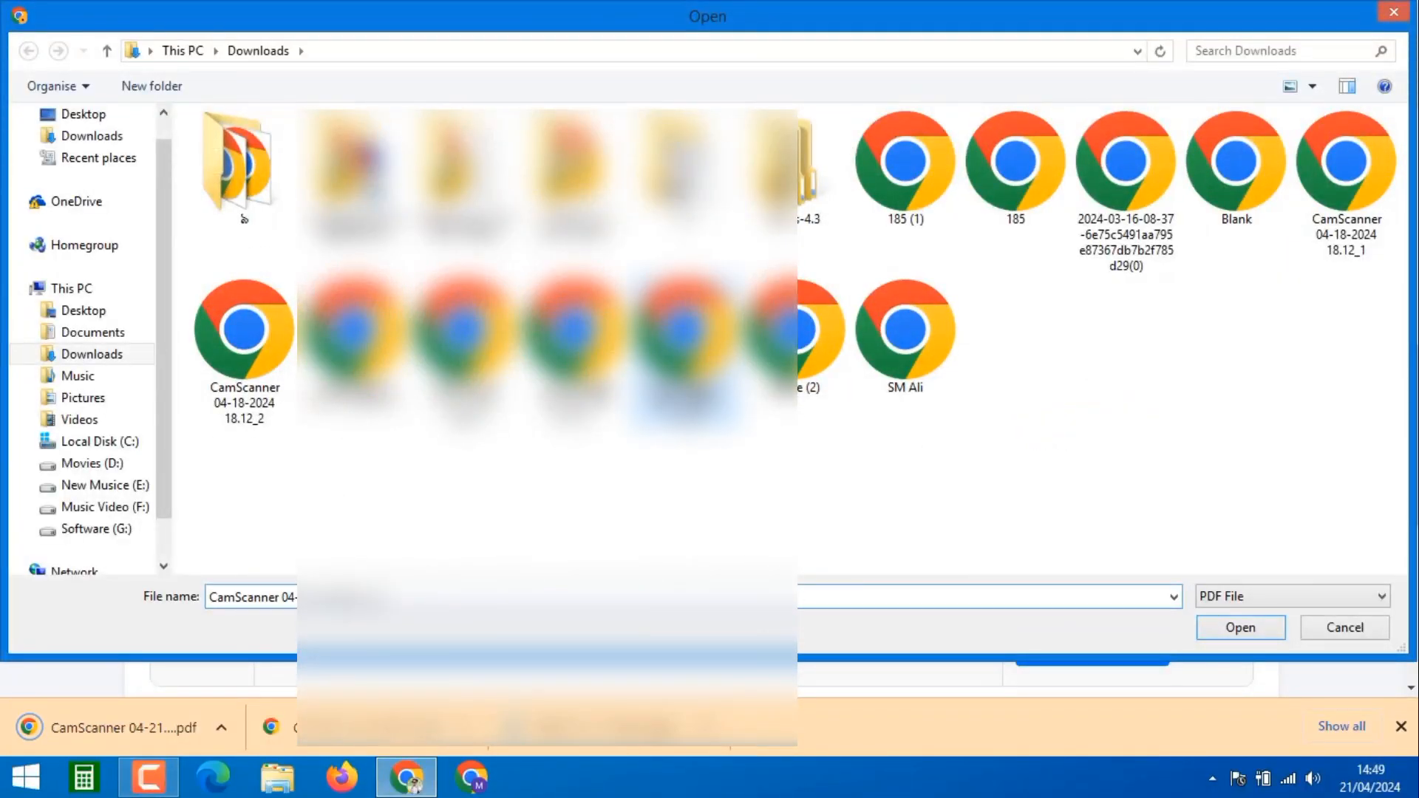
pyautogui.click(1058, 474)
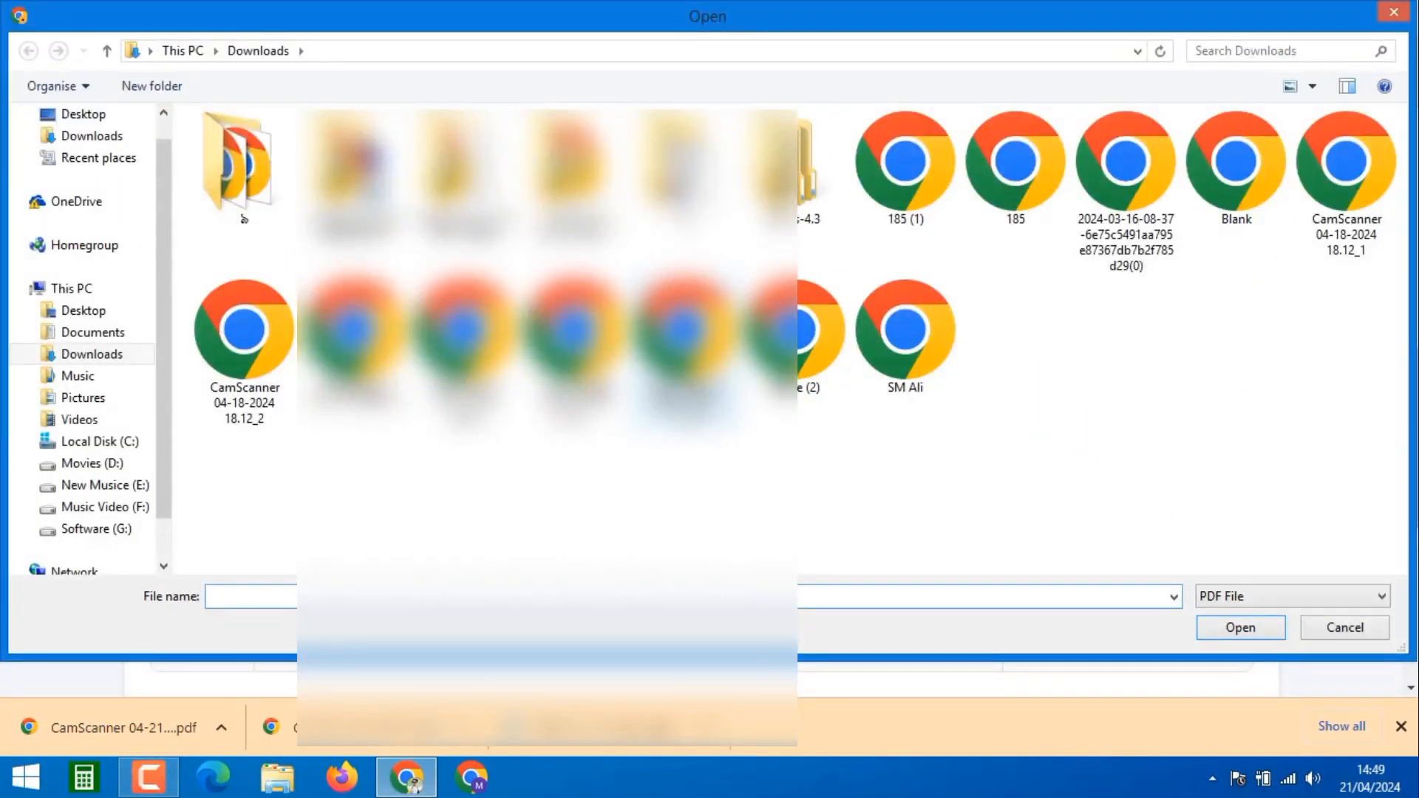
pyautogui.doubleClick(573, 384)
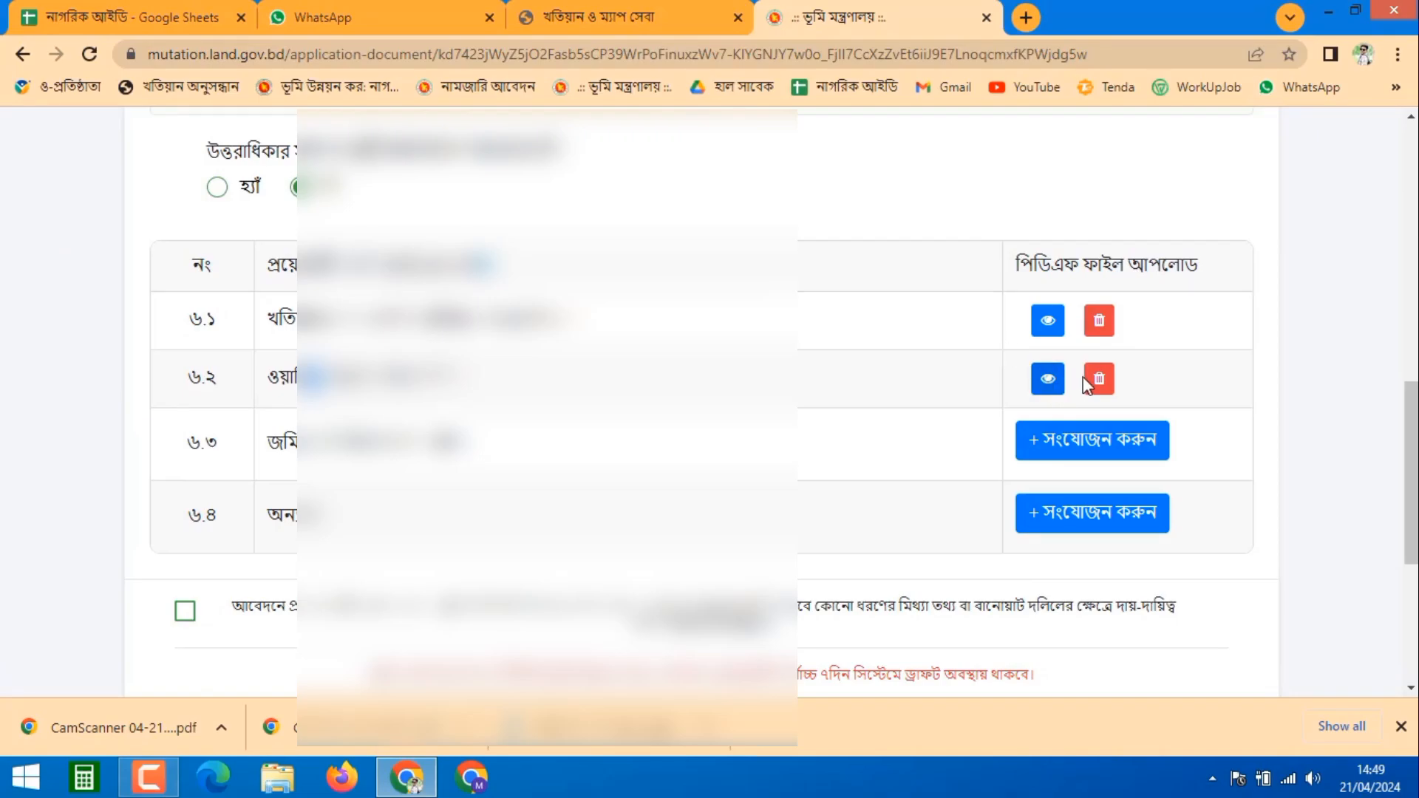
pyautogui.click(1048, 320)
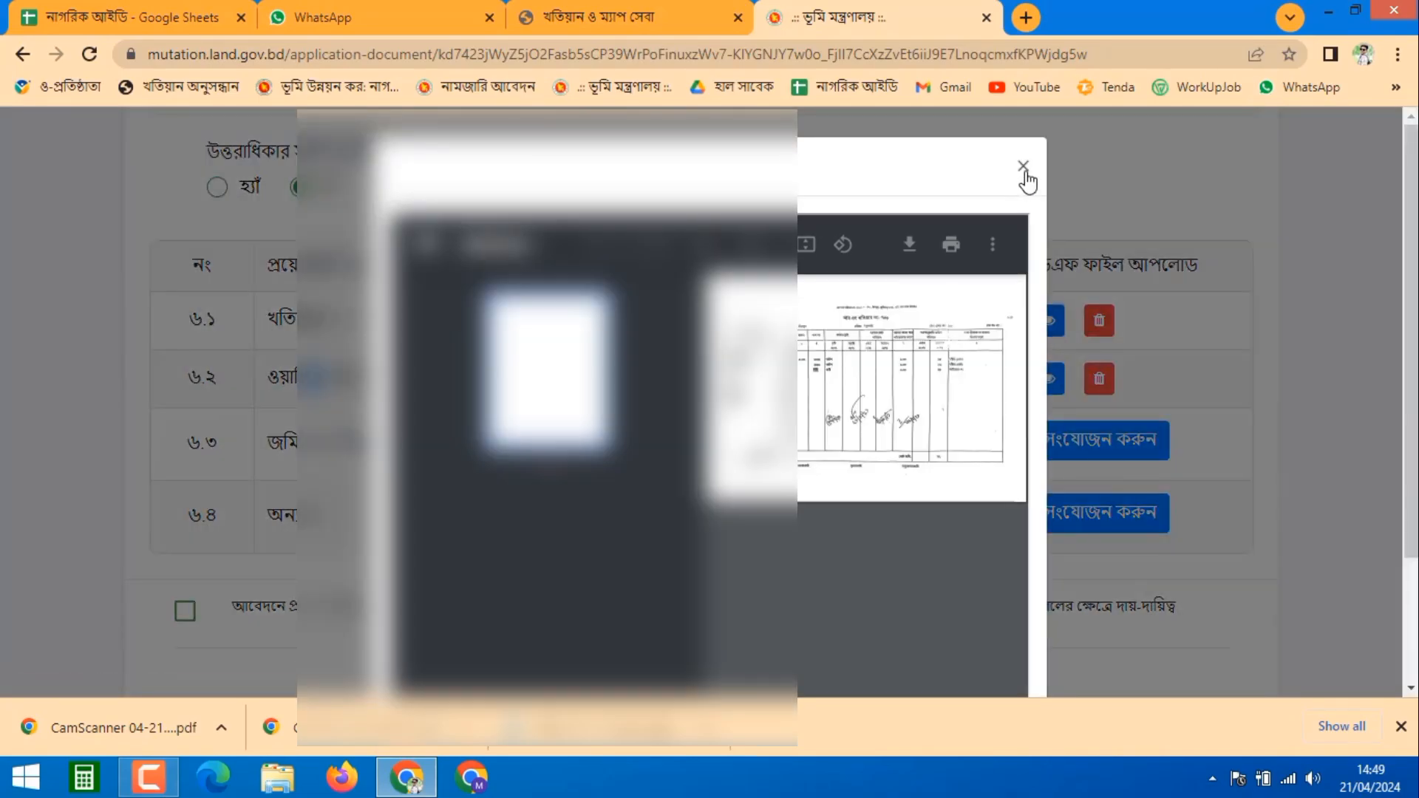
pyautogui.click(1023, 168)
# Step: Tick the declaration that the information is true and submit the application, confirming the prompt
pyautogui.scroll(-3, 978, 289)
pyautogui.click(185, 403)
pyautogui.click(1042, 526)
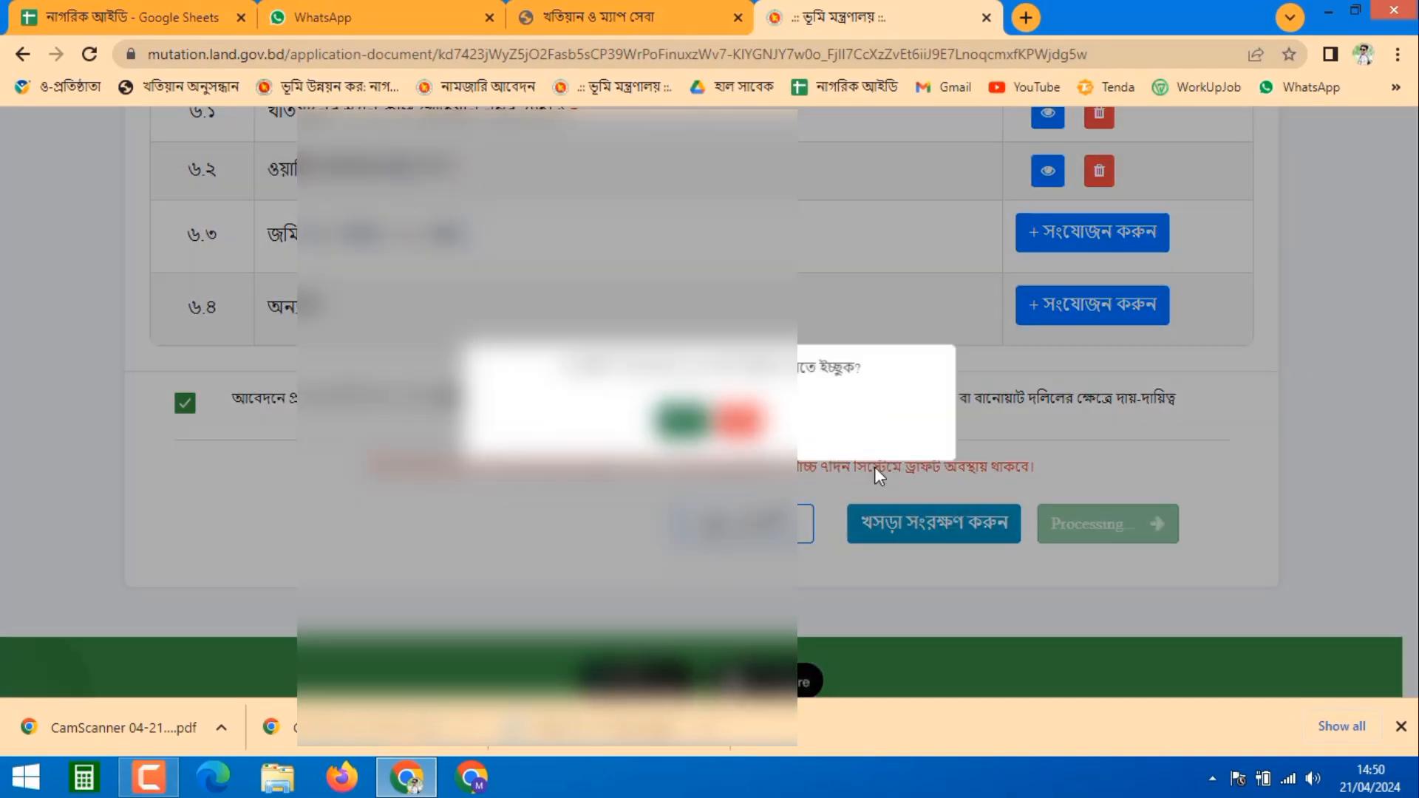
pyautogui.click(682, 420)
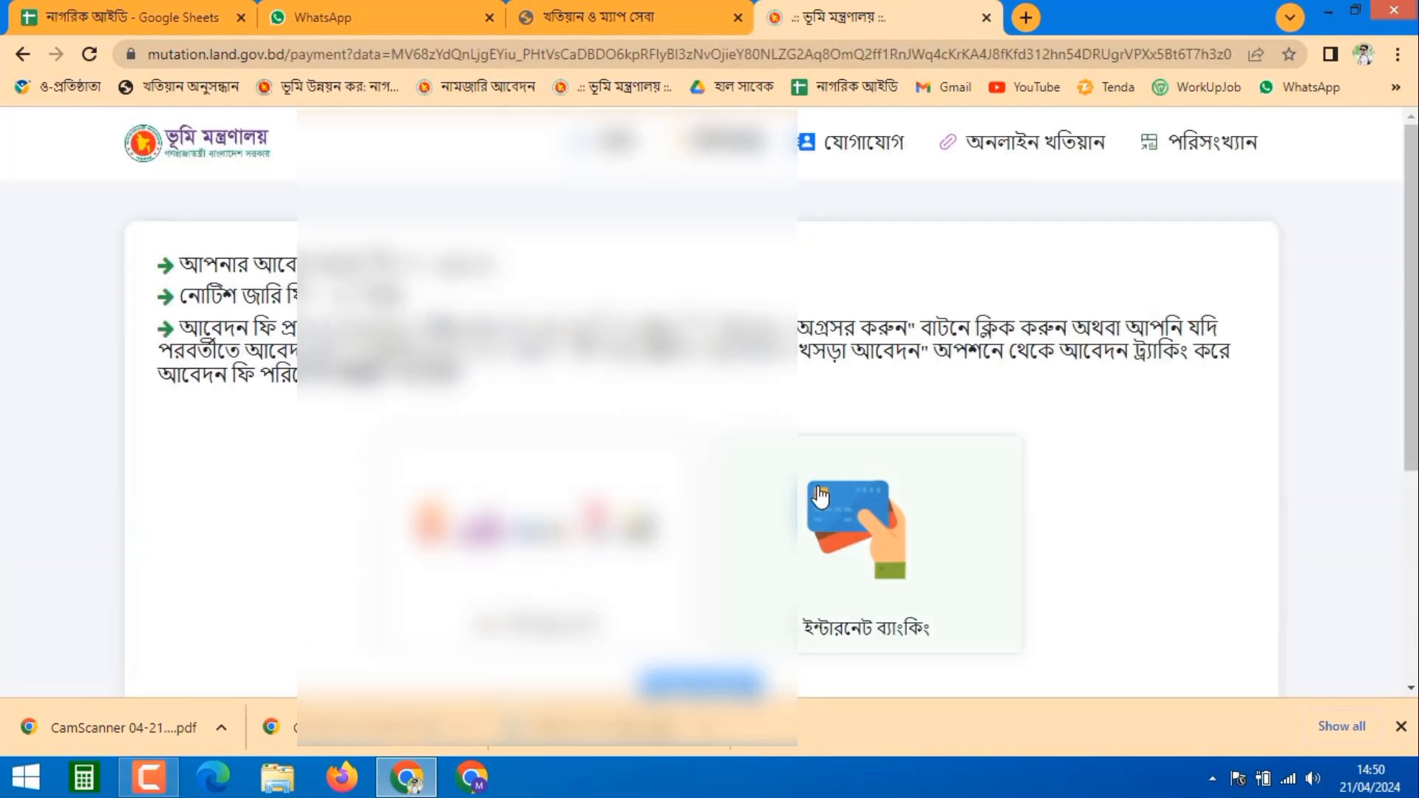
# Step: Pay the ৳50 mutation fee through the Internet Banking option and confirm payment
pyautogui.click(818, 490)
pyautogui.scroll(-3, 818, 491)
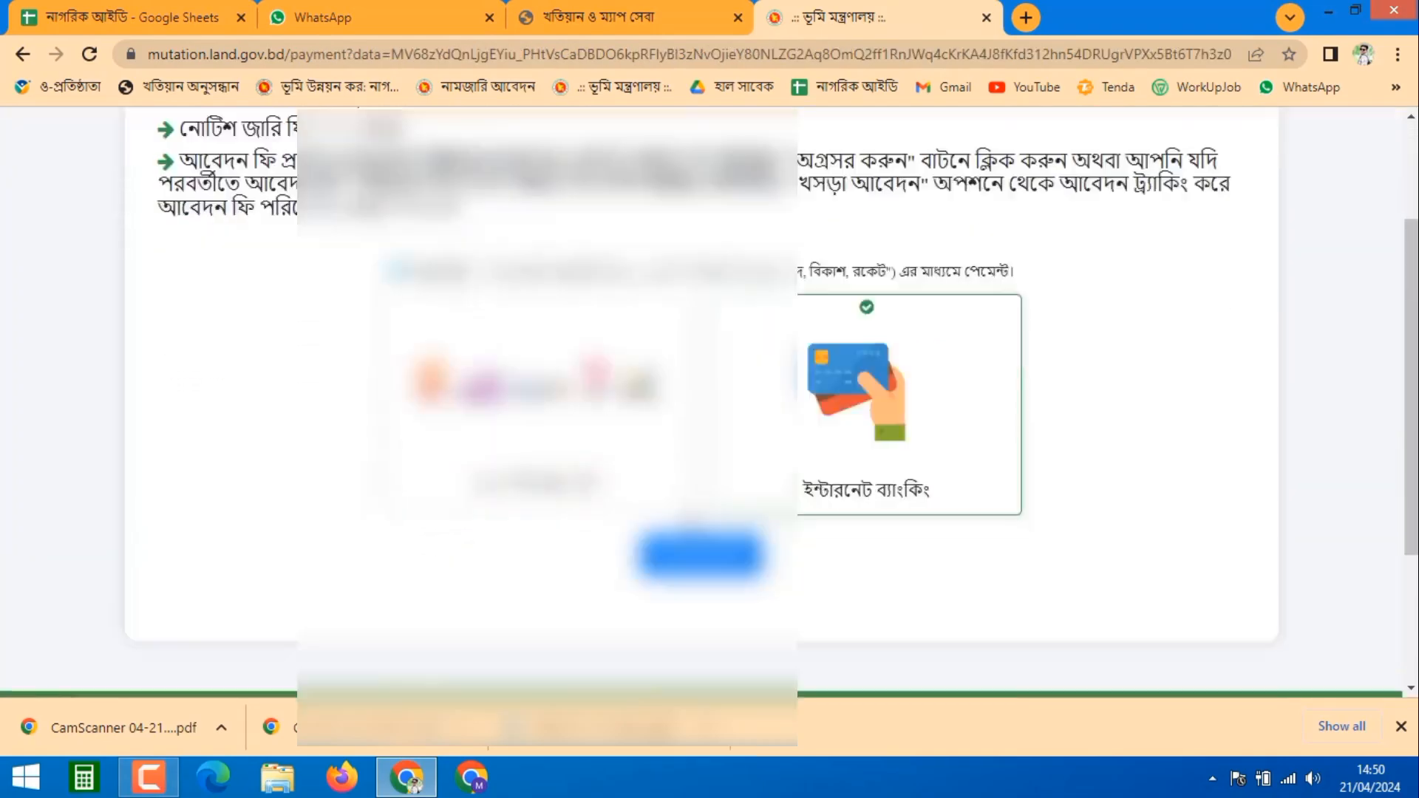
pyautogui.click(686, 502)
pyautogui.click(721, 463)
pyautogui.click(867, 619)
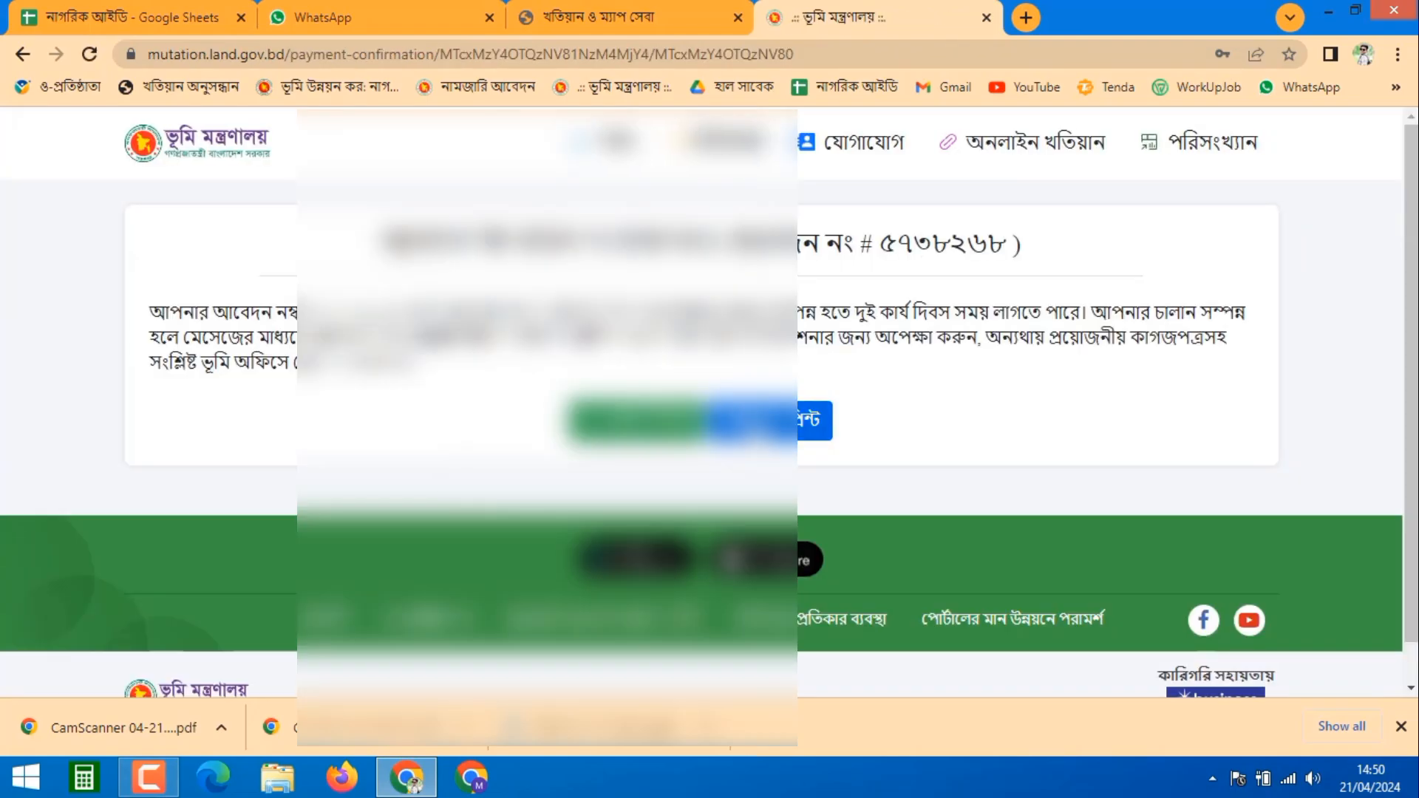
# Step: Print pages 1-2 of the application form, then open another printable document in a new tab
pyautogui.click(754, 427)
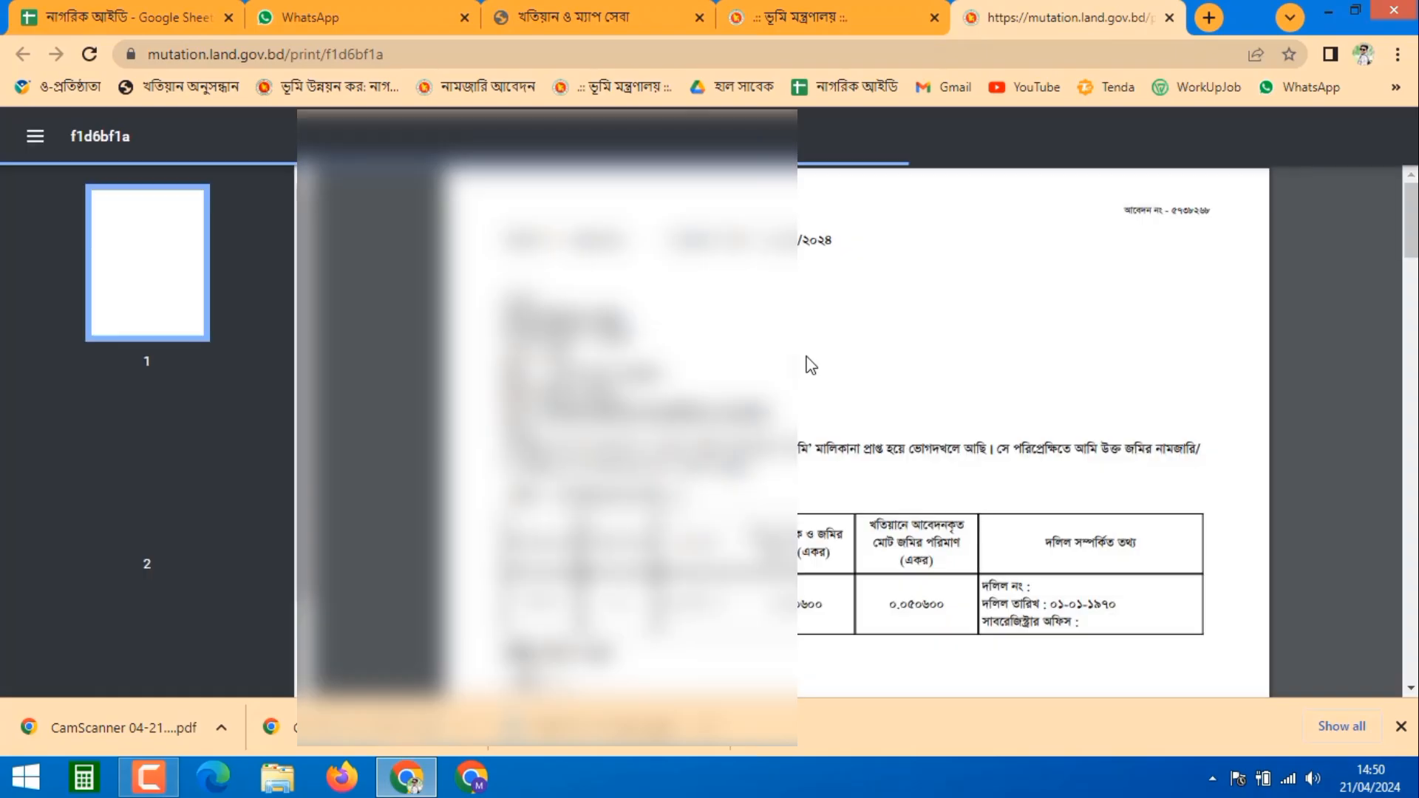
pyautogui.scroll(-3, 807, 358)
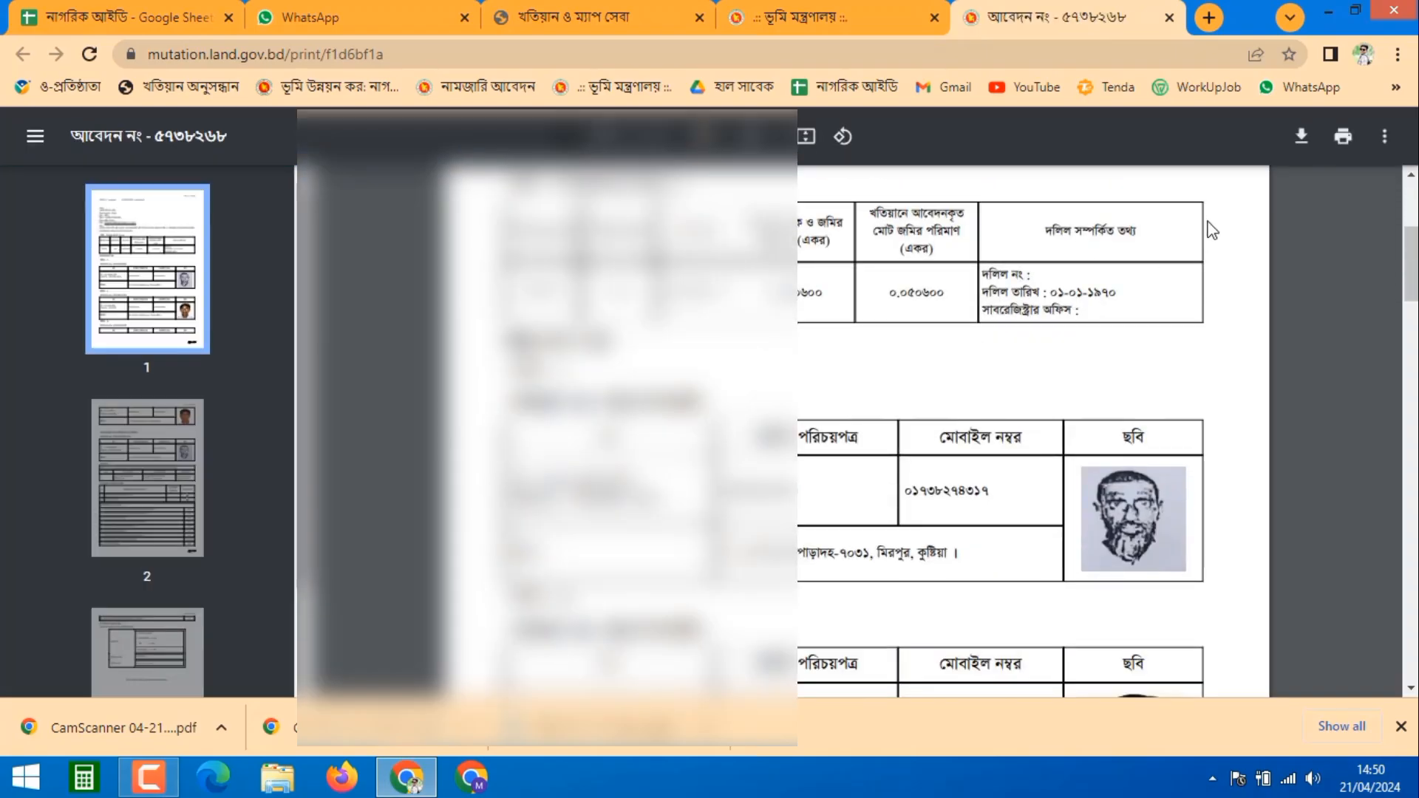
pyautogui.click(1342, 136)
pyautogui.click(1098, 225)
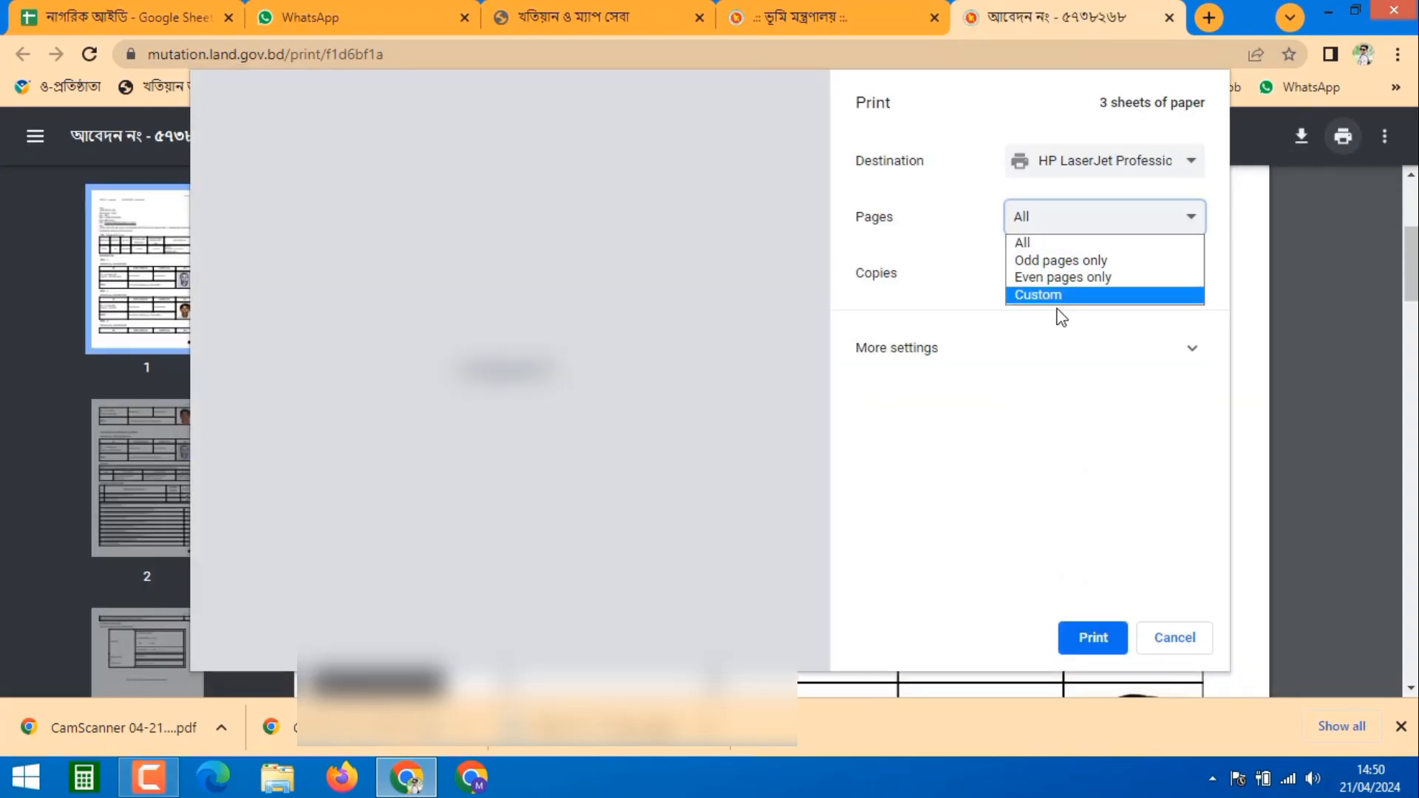
pyautogui.click(1058, 299)
pyautogui.click(1137, 269)
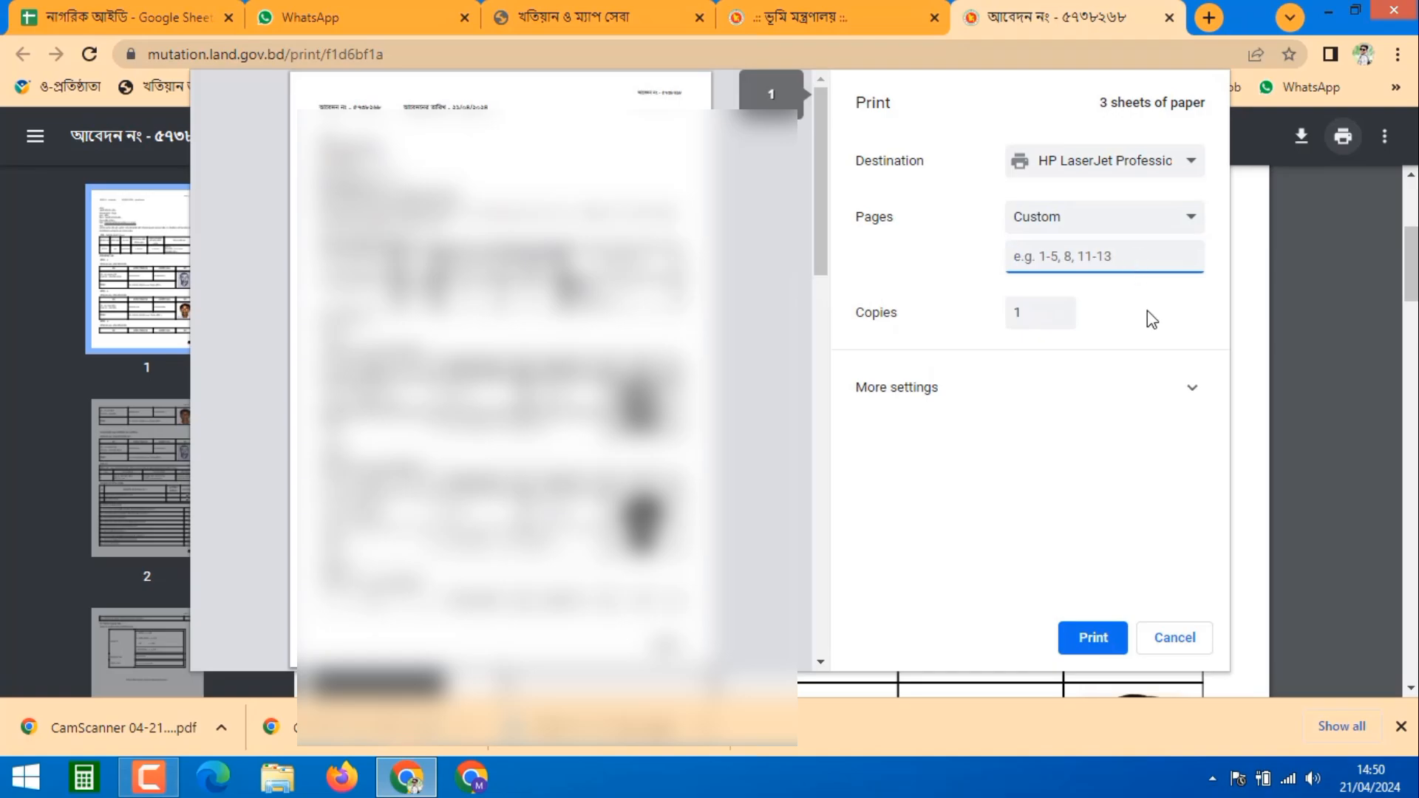
pyautogui.write('1-3')
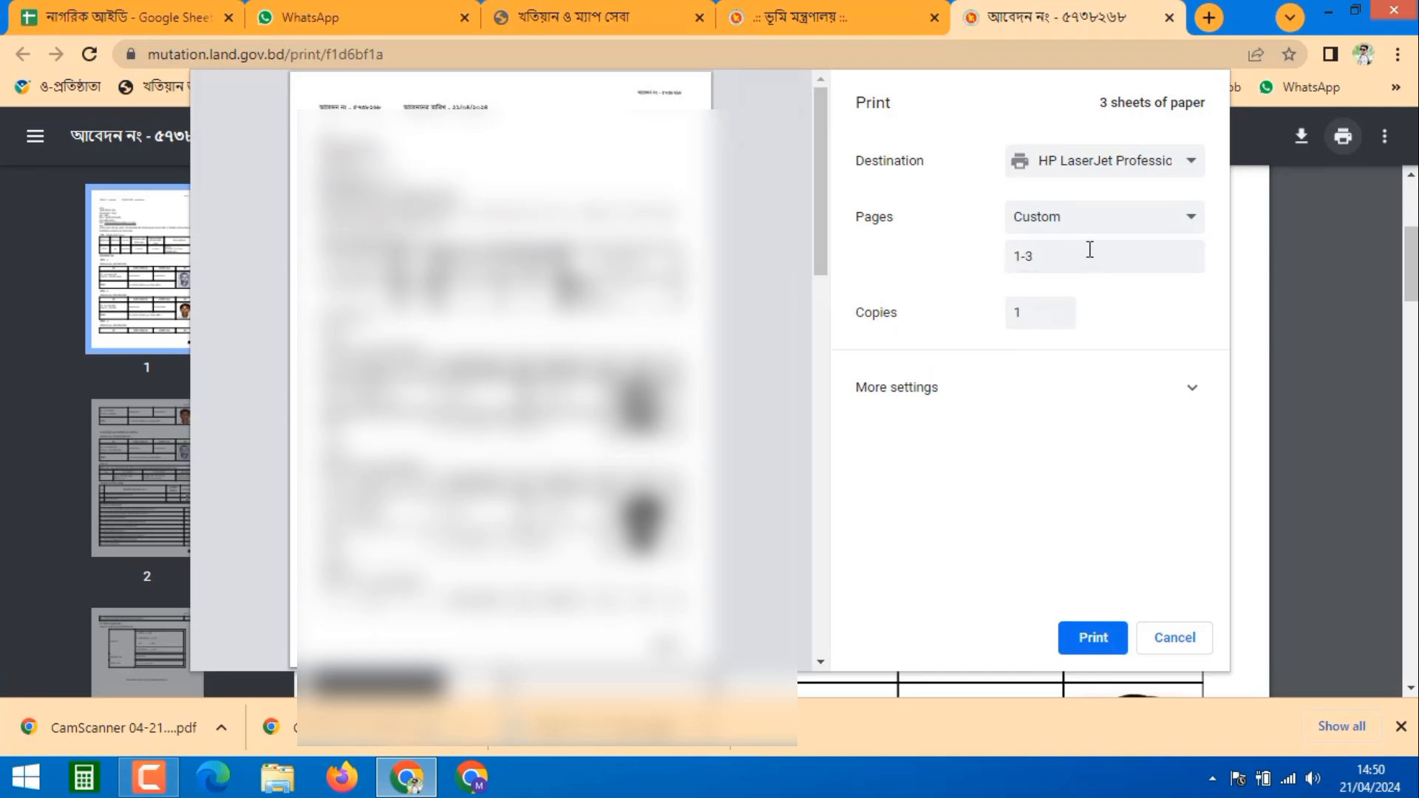
pyautogui.click(1089, 249)
pyautogui.press('BackSpace')
pyautogui.press('Return')
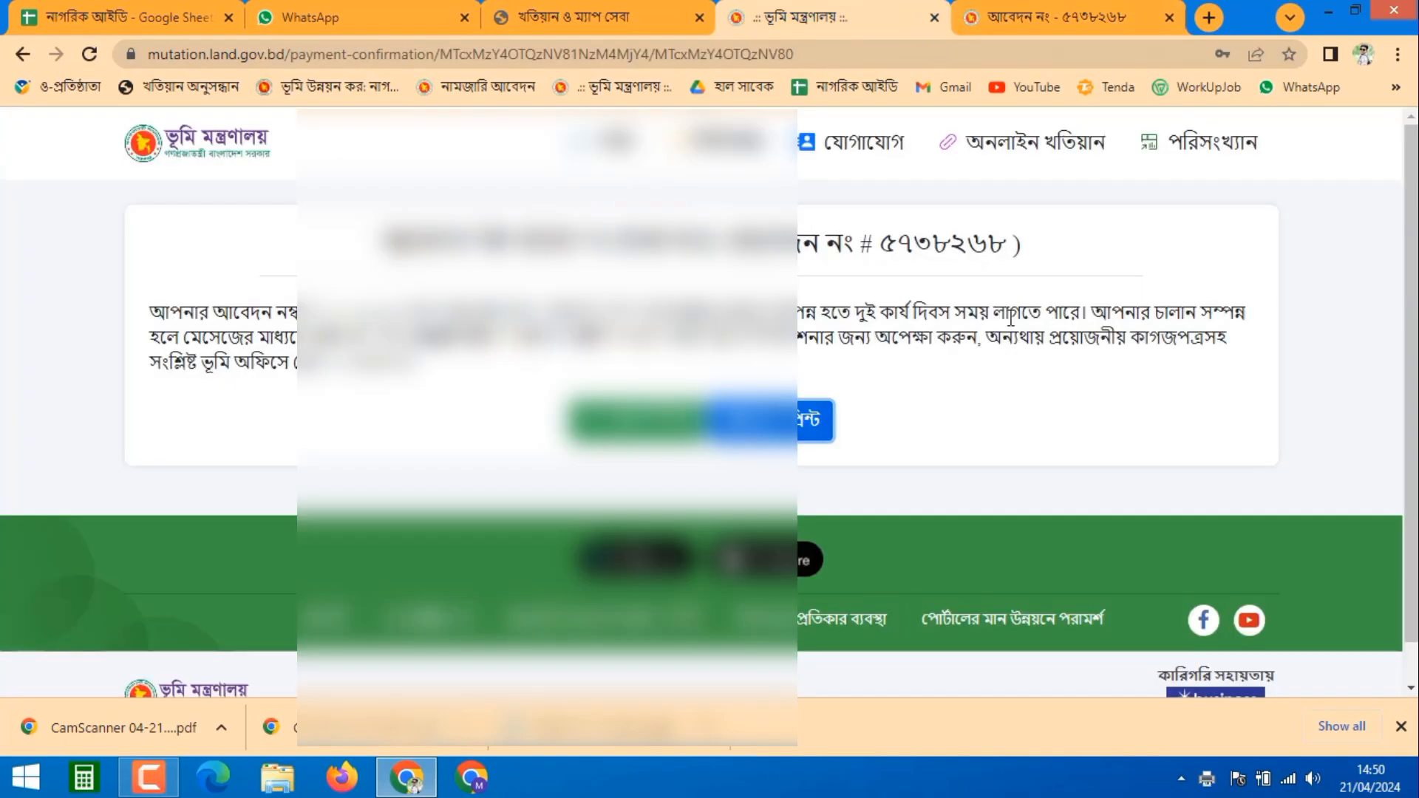
pyautogui.click(603, 424)
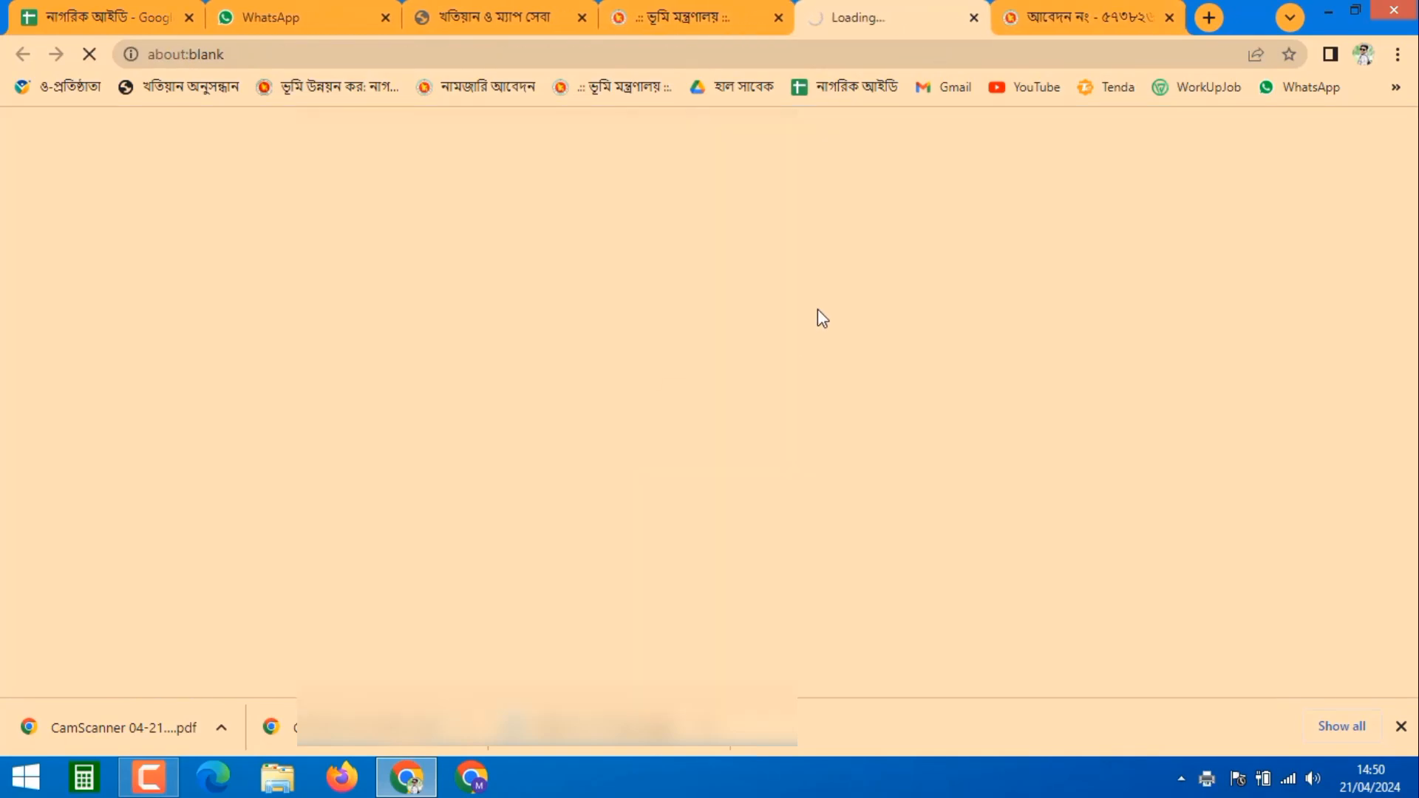